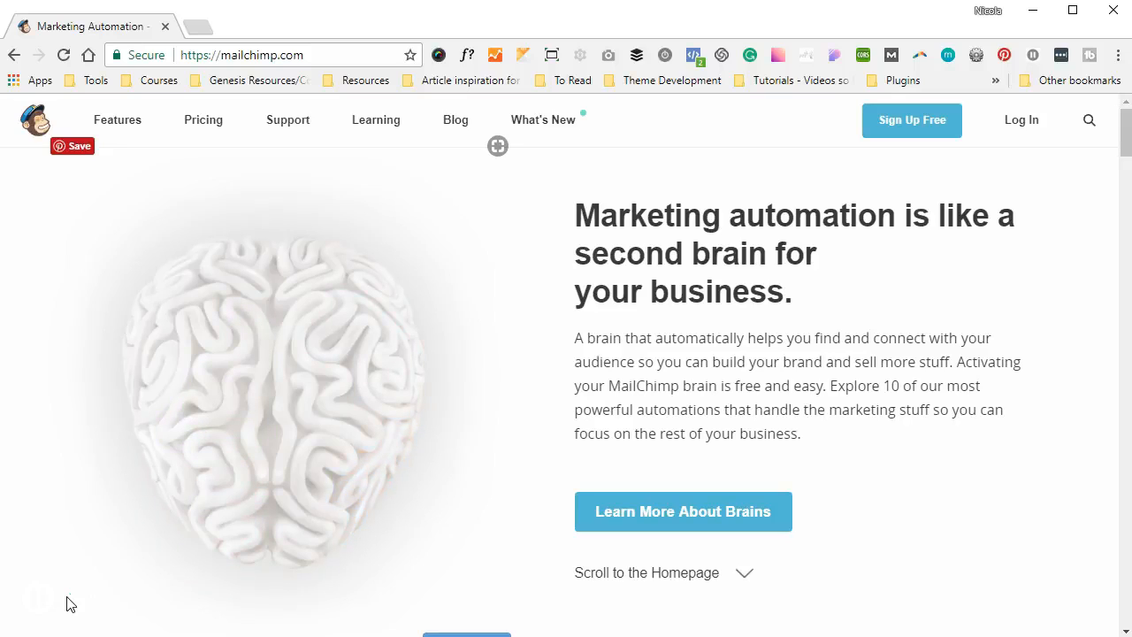
# Log in to the MailChimp account with the saved username and password
pyautogui.click(1015, 120)
pyautogui.click(218, 393)
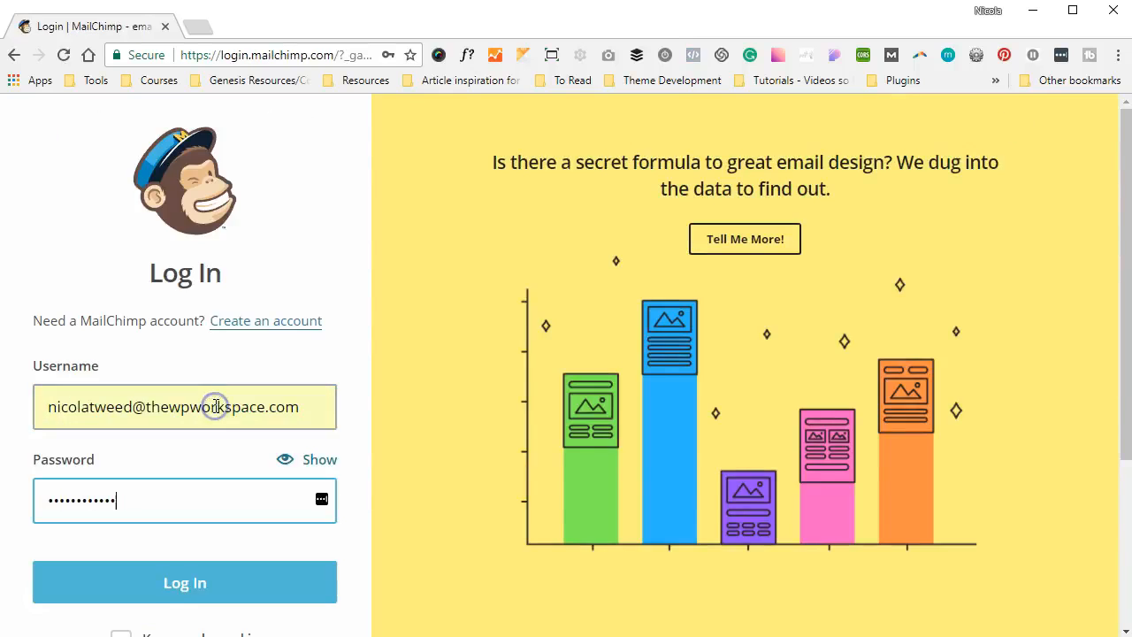
pyautogui.press('Return')
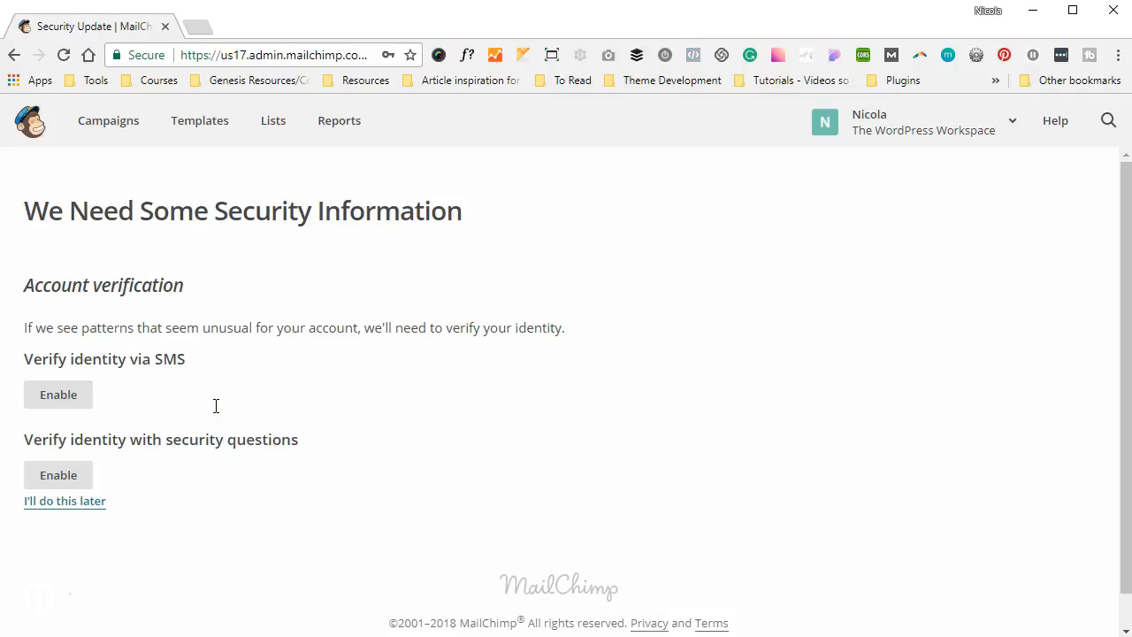
# Open the general forms designer among the signup forms of the list "SEO Masterclass with The WordPress Workspace"
pyautogui.click(274, 122)
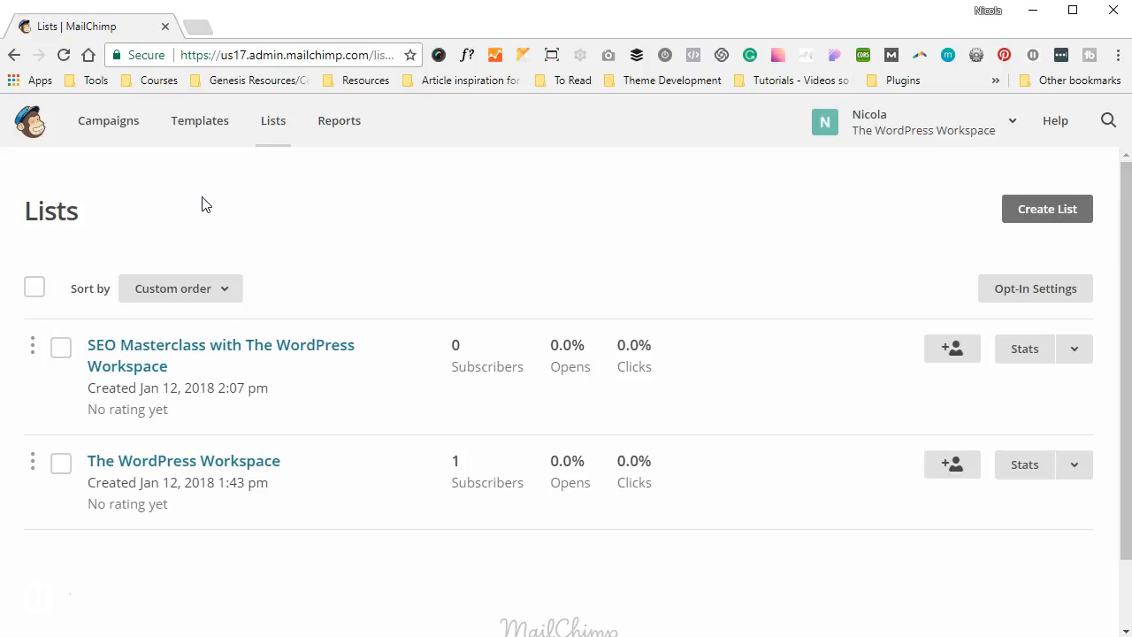
pyautogui.click(164, 346)
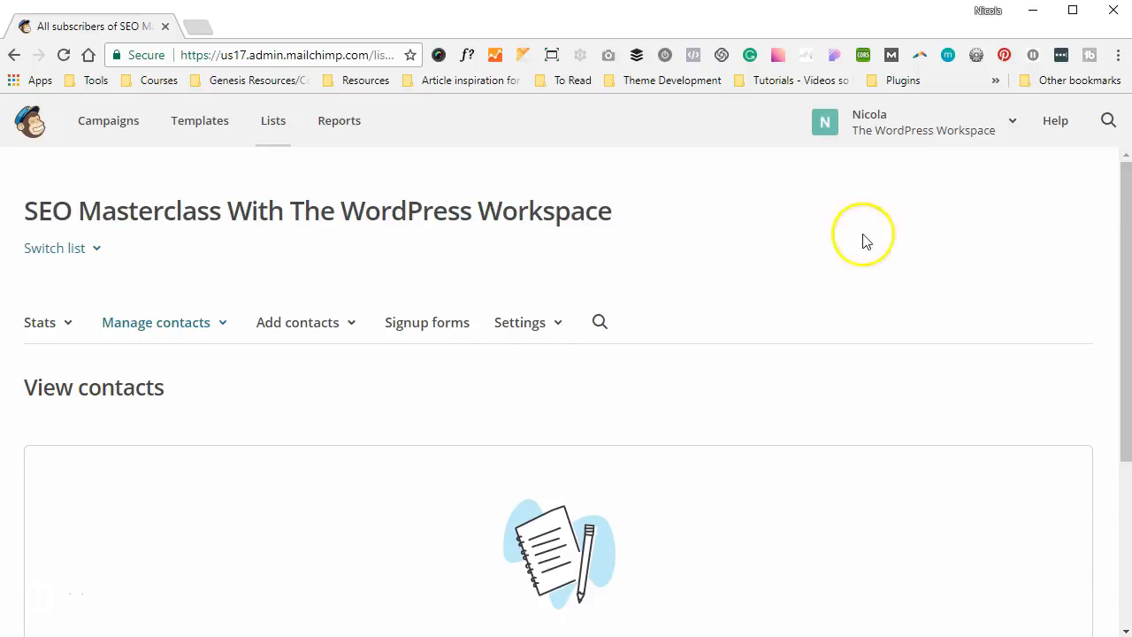
pyautogui.click(465, 327)
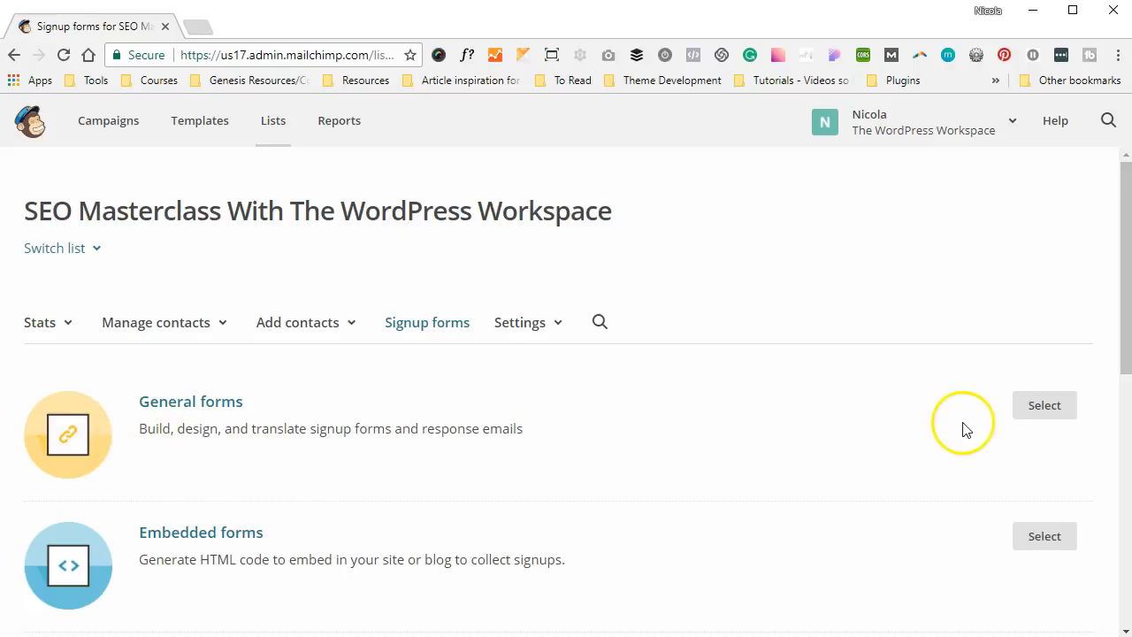
pyautogui.click(1056, 415)
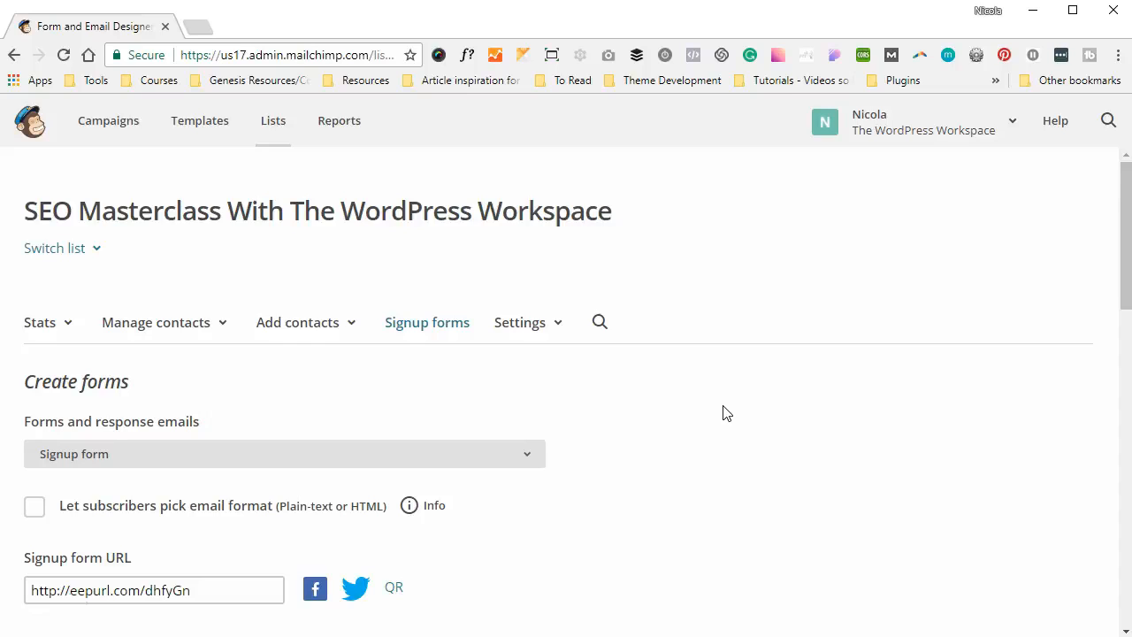
# Examine the signup form's URL, header, intro message, name and email fields, masterclass question and submit button
pyautogui.scroll(-1, 723, 413)
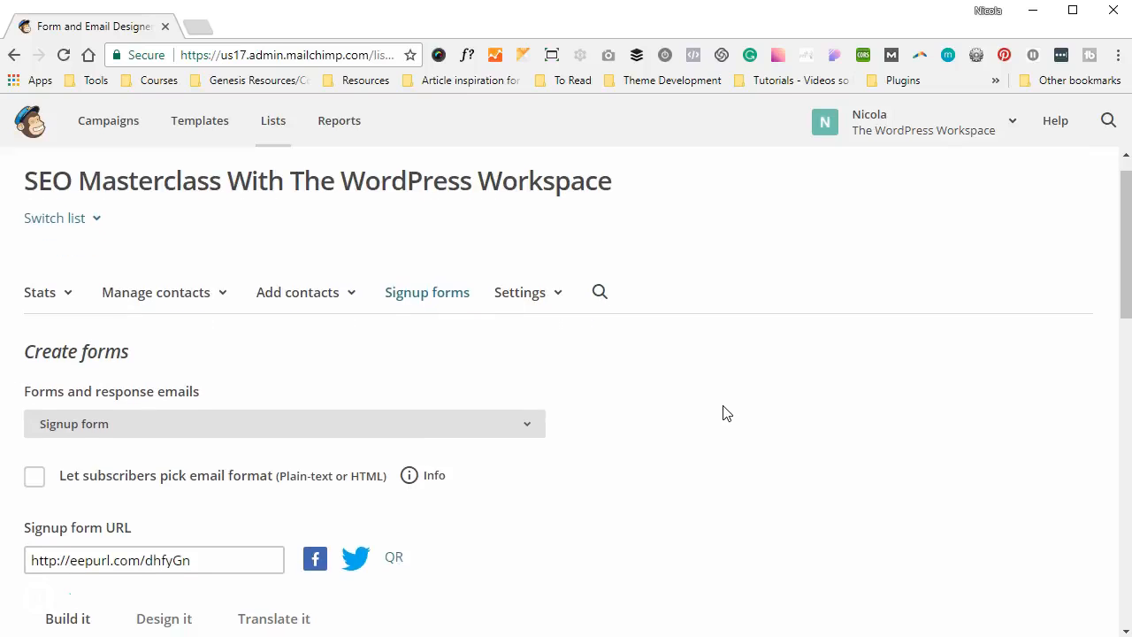
pyautogui.click(723, 408)
pyautogui.scroll(-1, 722, 408)
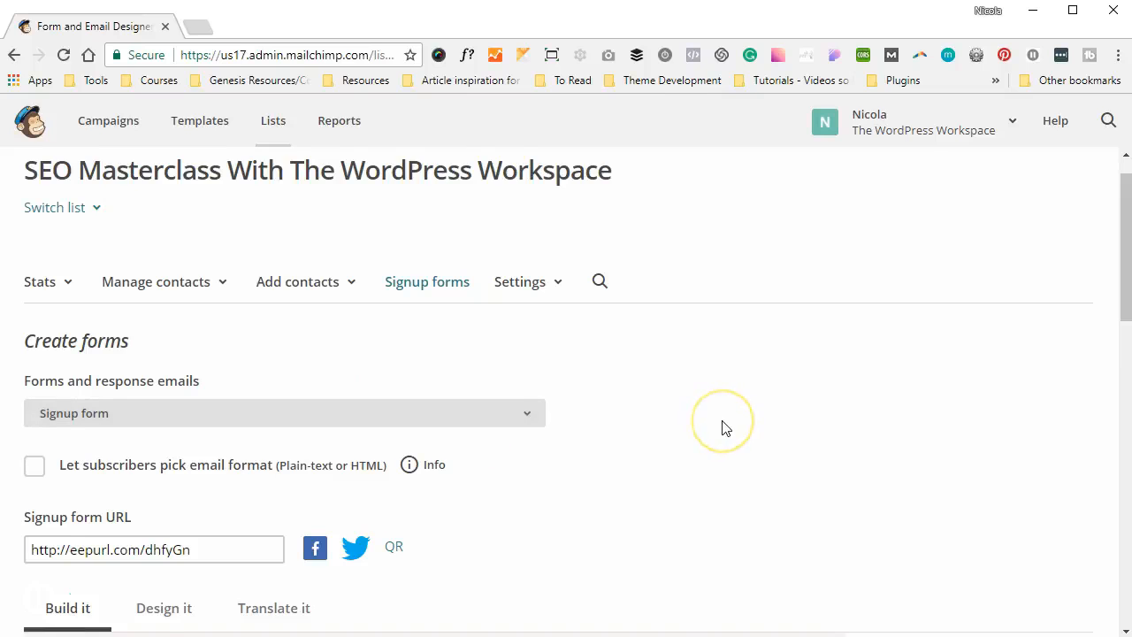
pyautogui.scroll(-2, 722, 428)
pyautogui.scroll(-1, 723, 428)
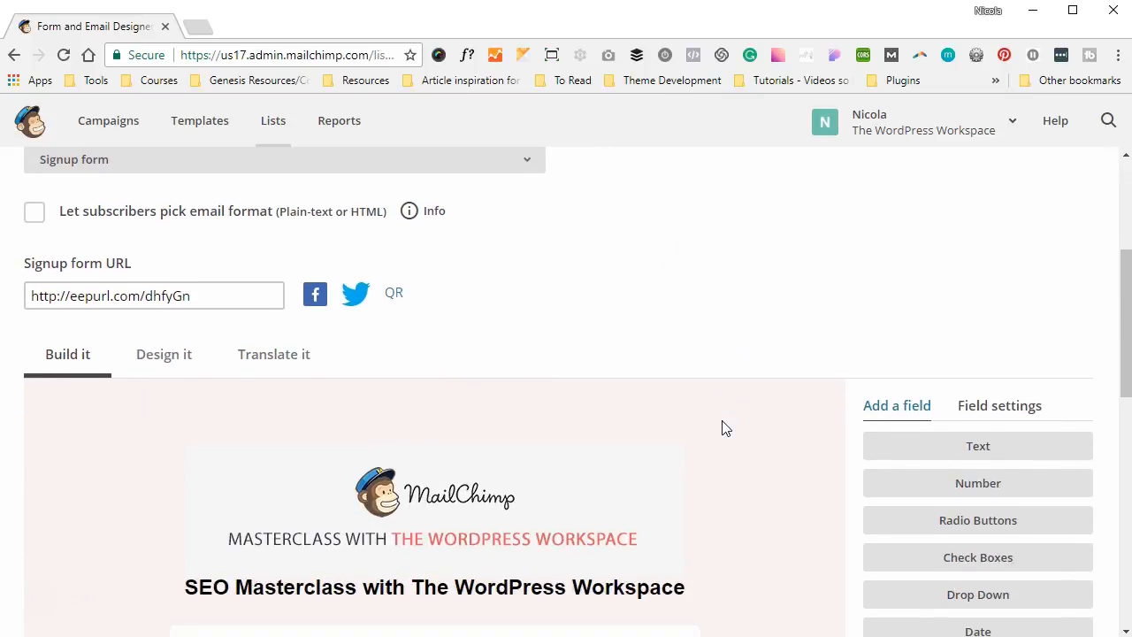
pyautogui.scroll(-1, 722, 428)
pyautogui.scroll(-2, 722, 428)
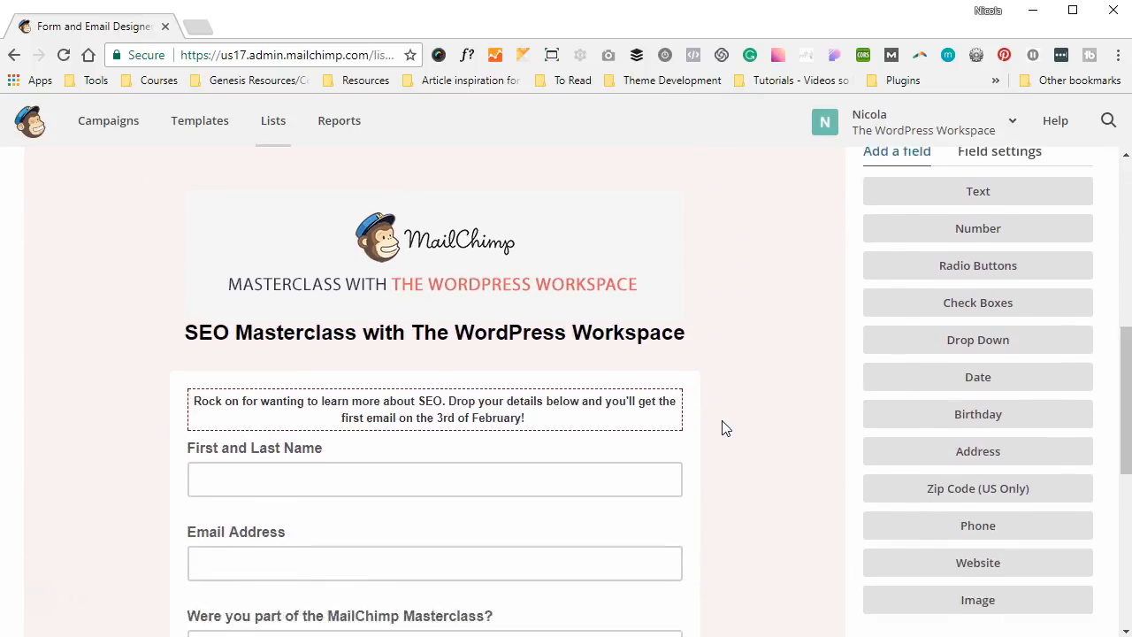
pyautogui.scroll(-1, 722, 428)
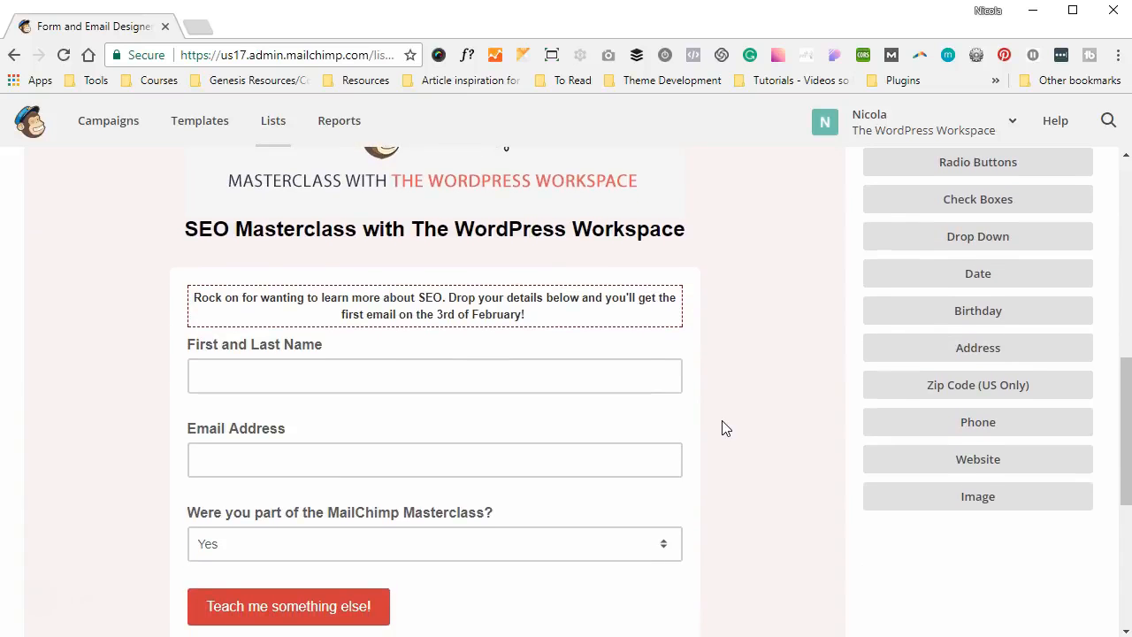
pyautogui.scroll(4, 722, 428)
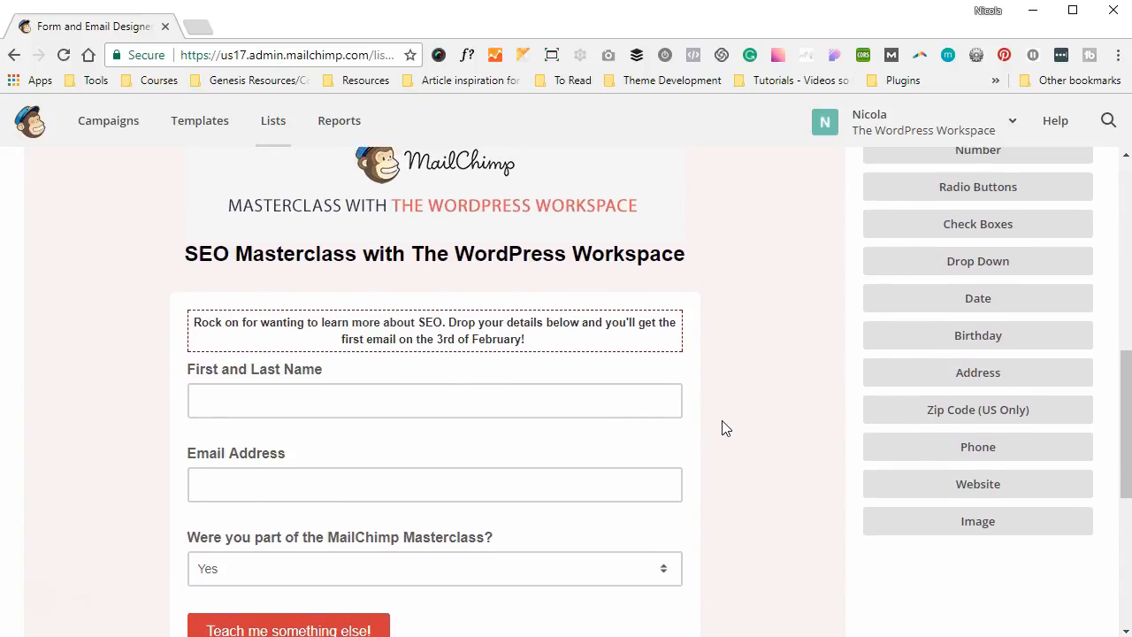
pyautogui.click(155, 283)
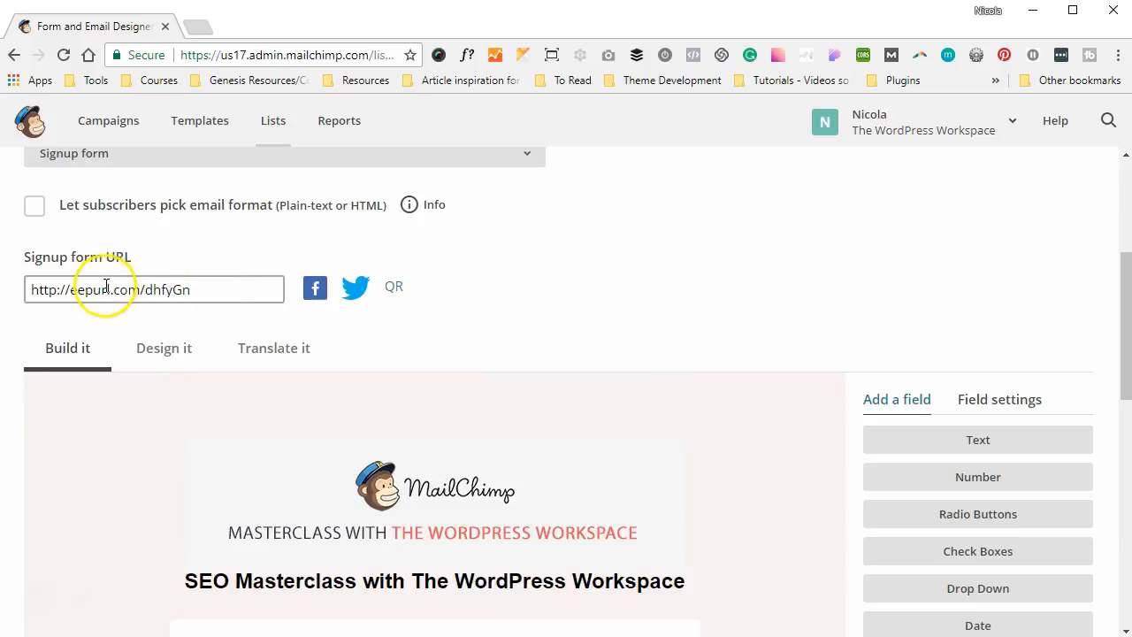
pyautogui.scroll(-3, 679, 374)
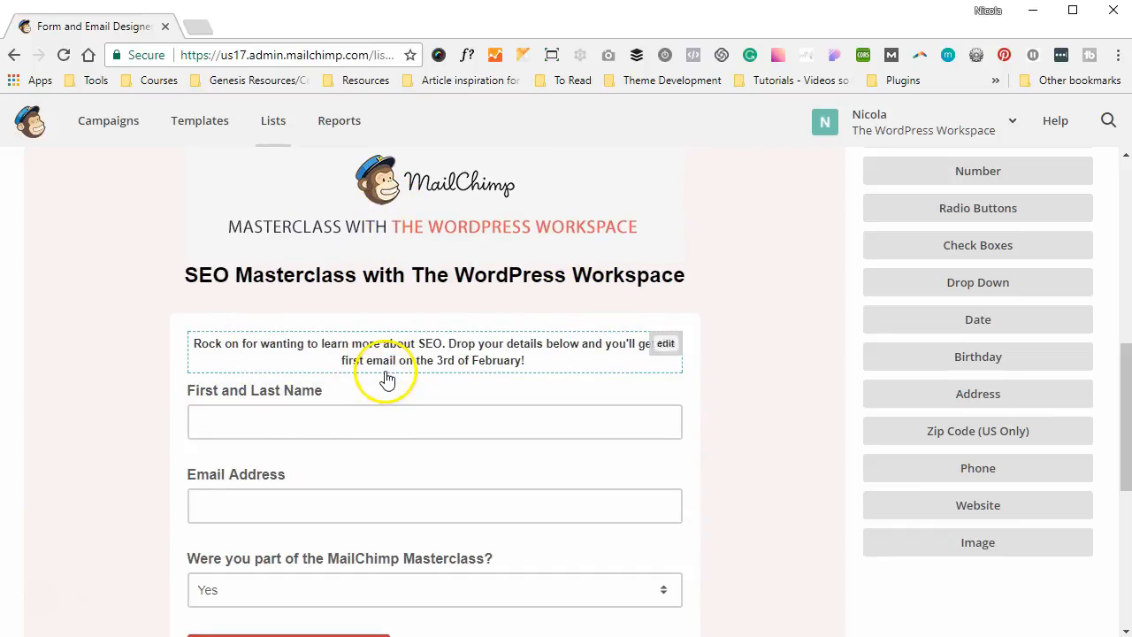
pyautogui.scroll(-1, 370, 474)
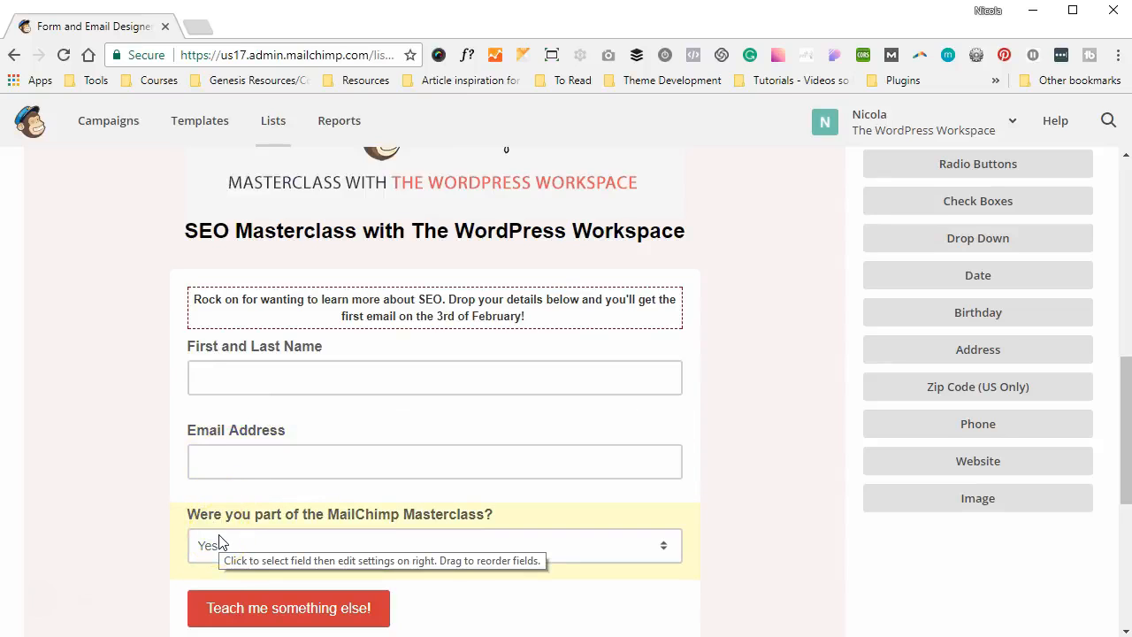
# Switch the form designer to the "Confirmation thank you page"
pyautogui.scroll(6, 652, 351)
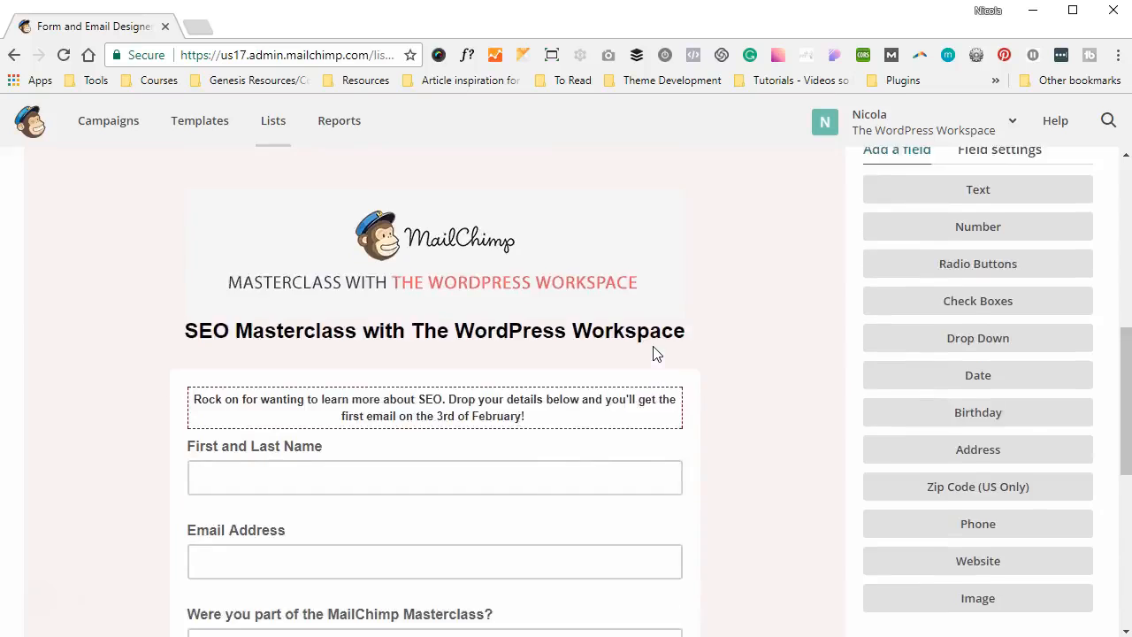
pyautogui.scroll(1, 652, 351)
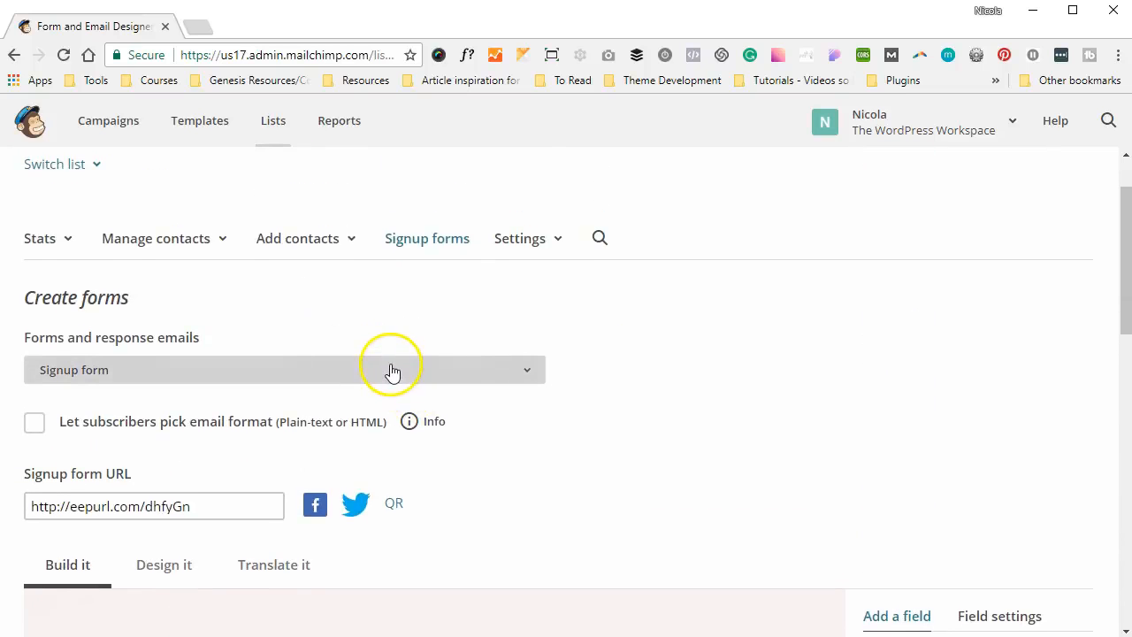
pyautogui.click(391, 370)
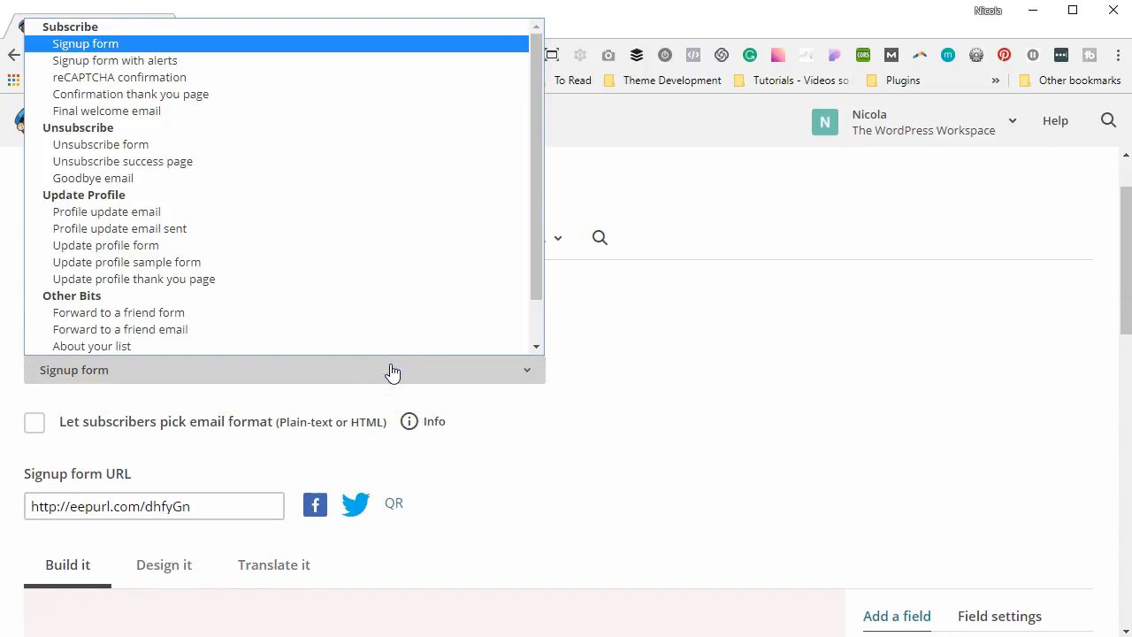
pyautogui.click(198, 95)
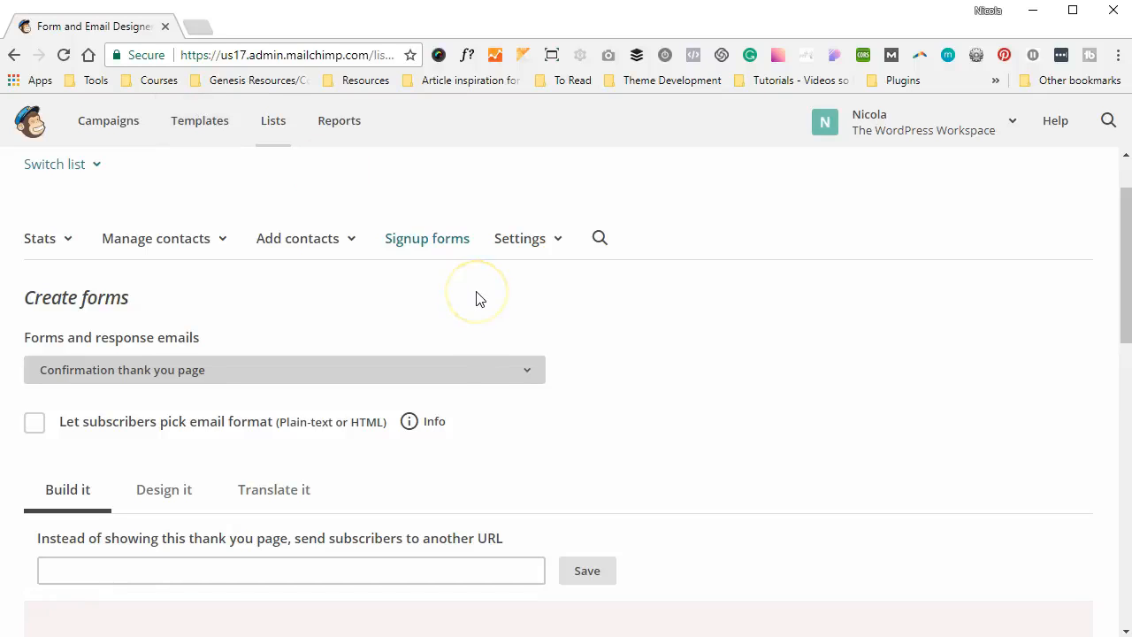
# Examine the confirmation thank you page, including its redirect URL field, confirmation message and follow-up buttons
pyautogui.scroll(-3, 475, 299)
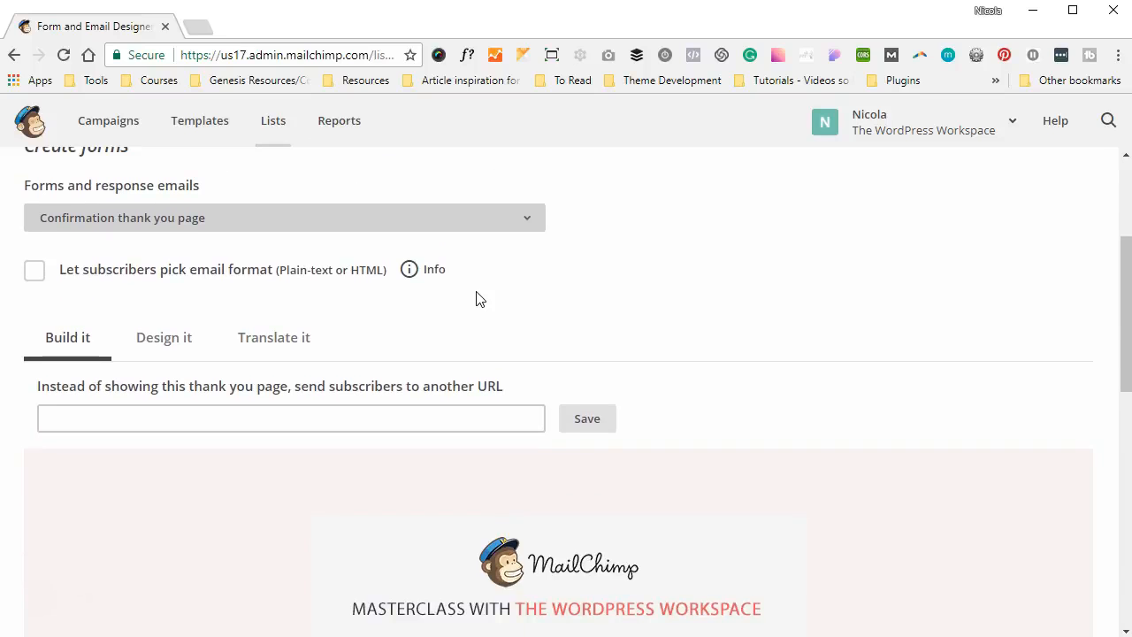
pyautogui.click(311, 418)
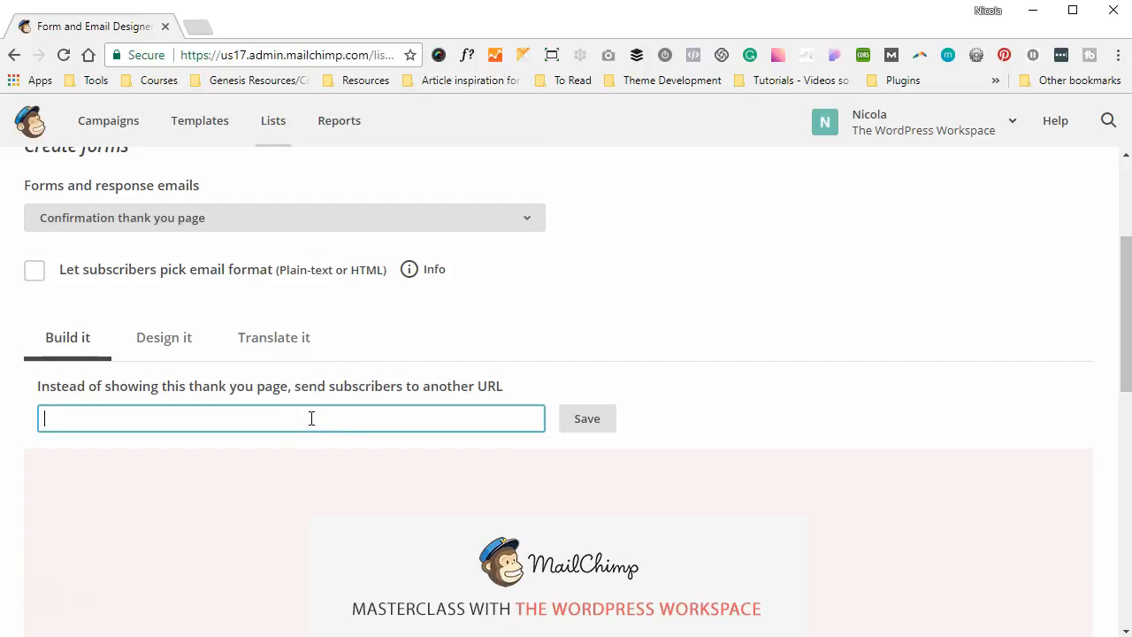
pyautogui.scroll(-3, 312, 419)
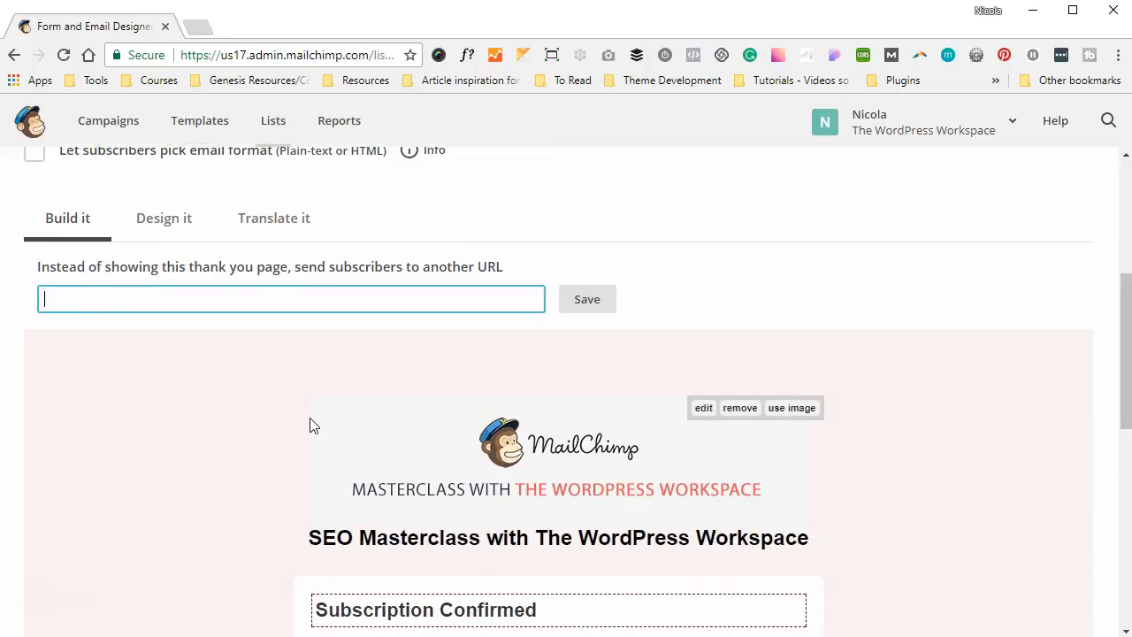
pyautogui.scroll(-1, 310, 418)
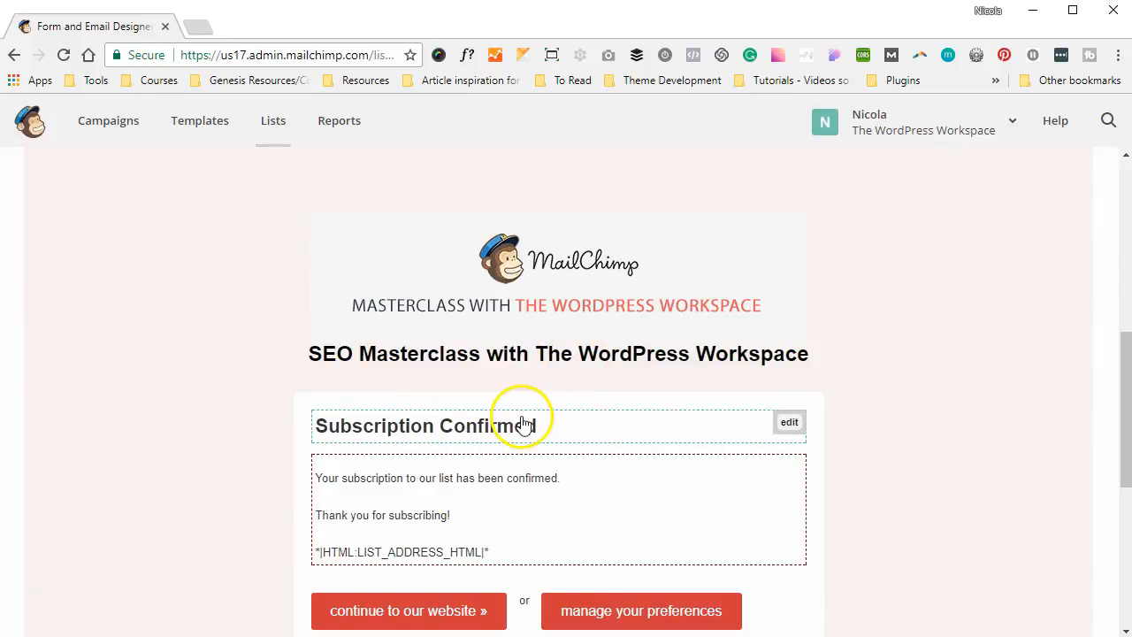
pyautogui.scroll(-3, 654, 538)
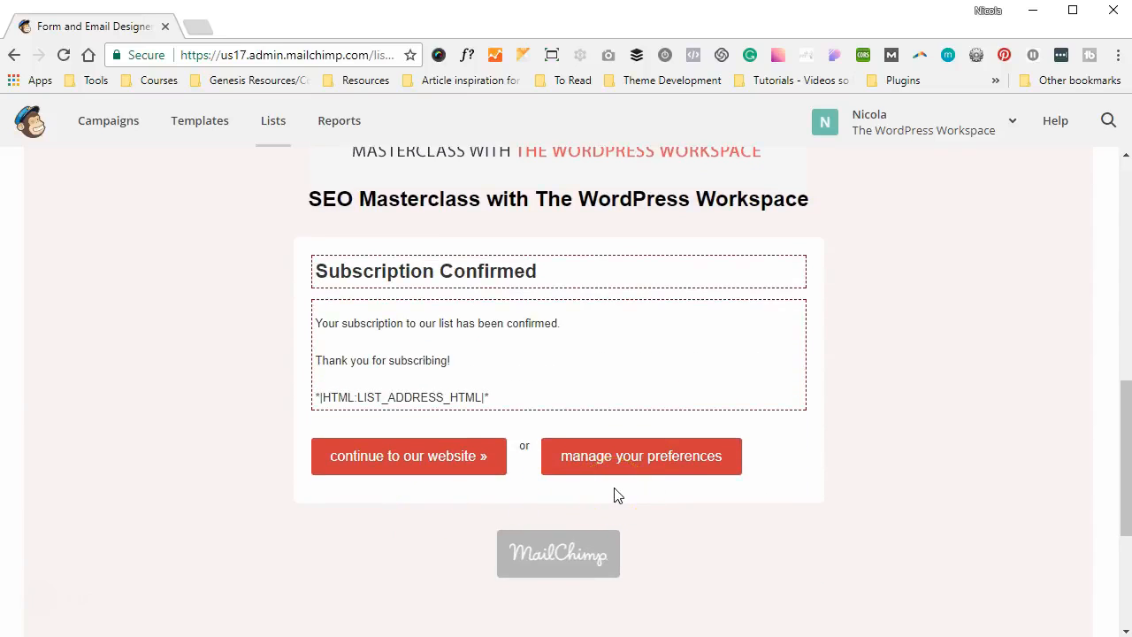
pyautogui.scroll(1, 713, 405)
pyautogui.scroll(6, 715, 406)
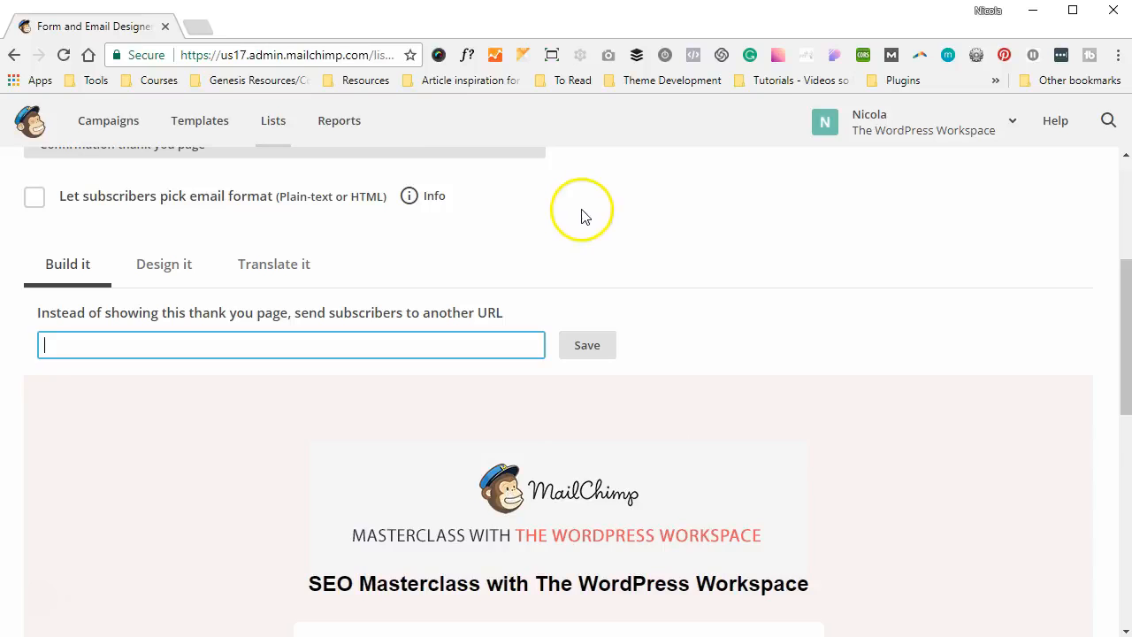
pyautogui.scroll(1, 582, 233)
pyautogui.scroll(2, 581, 232)
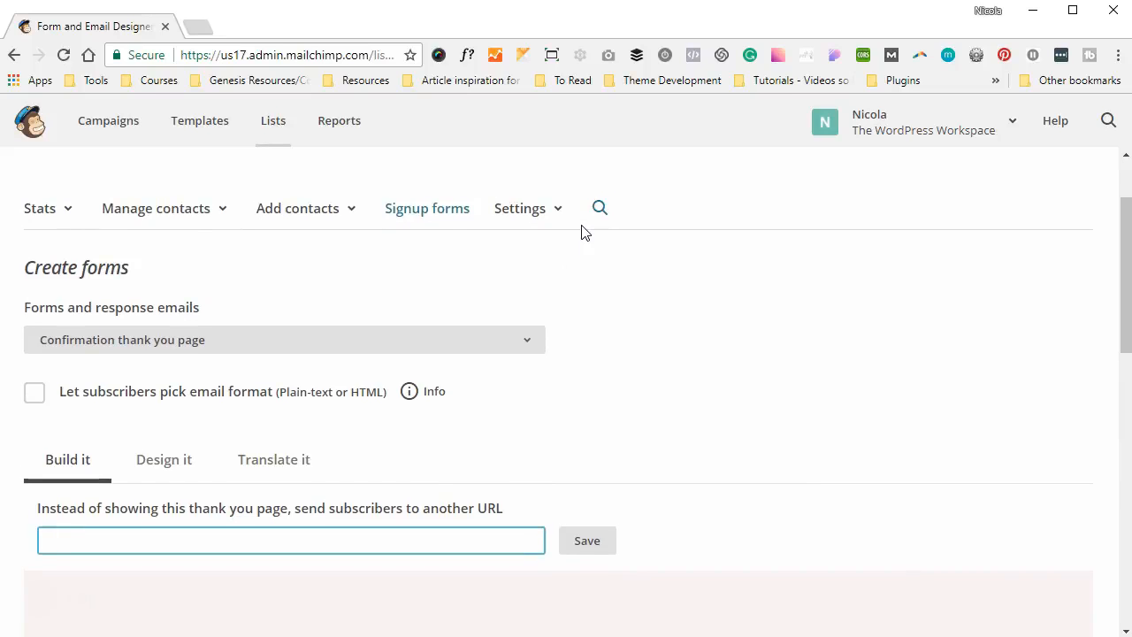
# Return the form designer to the "Signup form" and review its URL and sharing options
pyautogui.click(458, 338)
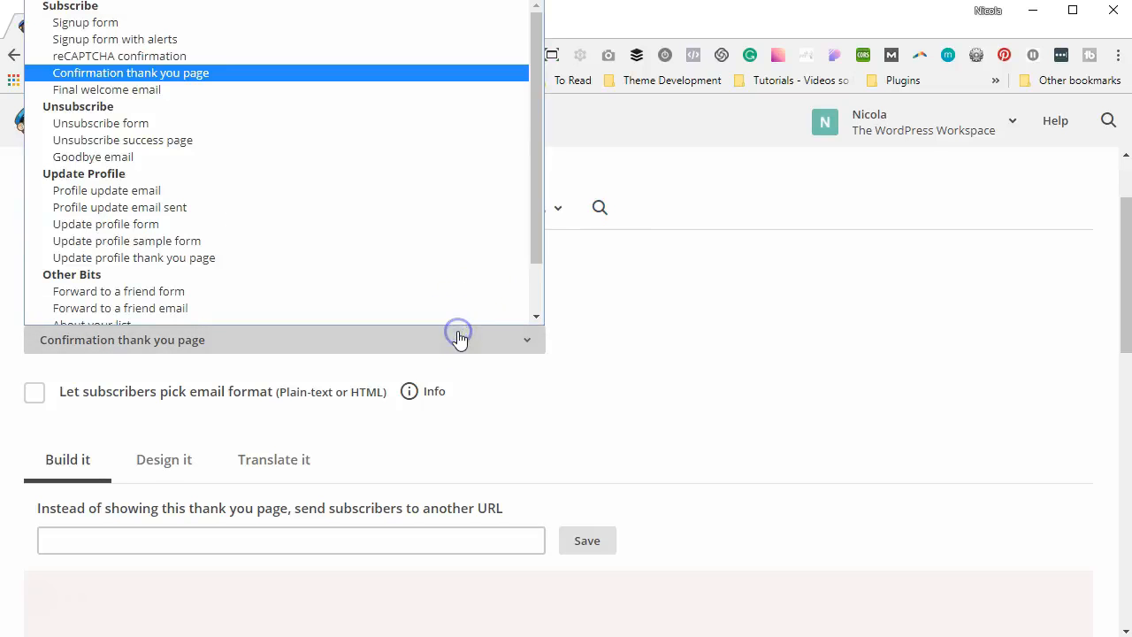
pyautogui.click(274, 22)
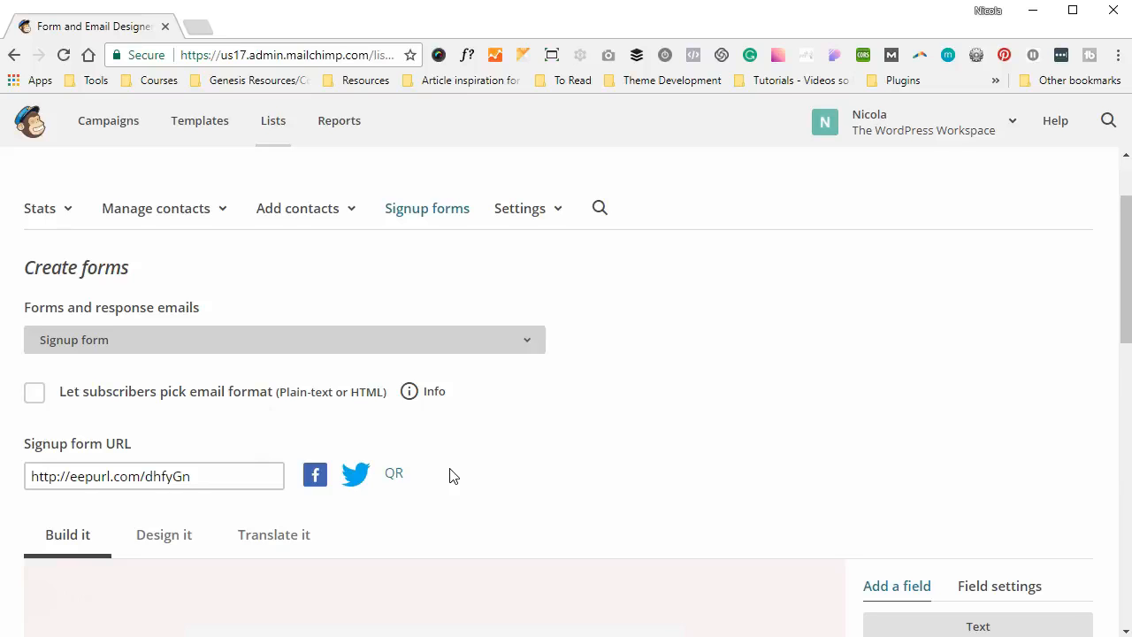
pyautogui.scroll(-1, 449, 476)
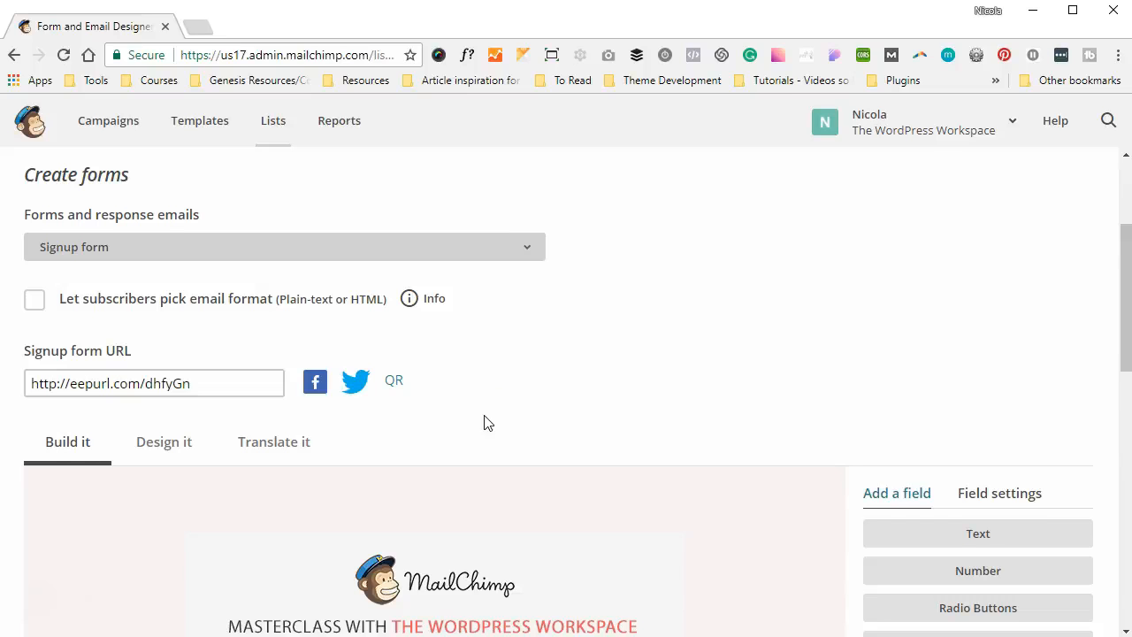
pyautogui.scroll(-1, 484, 422)
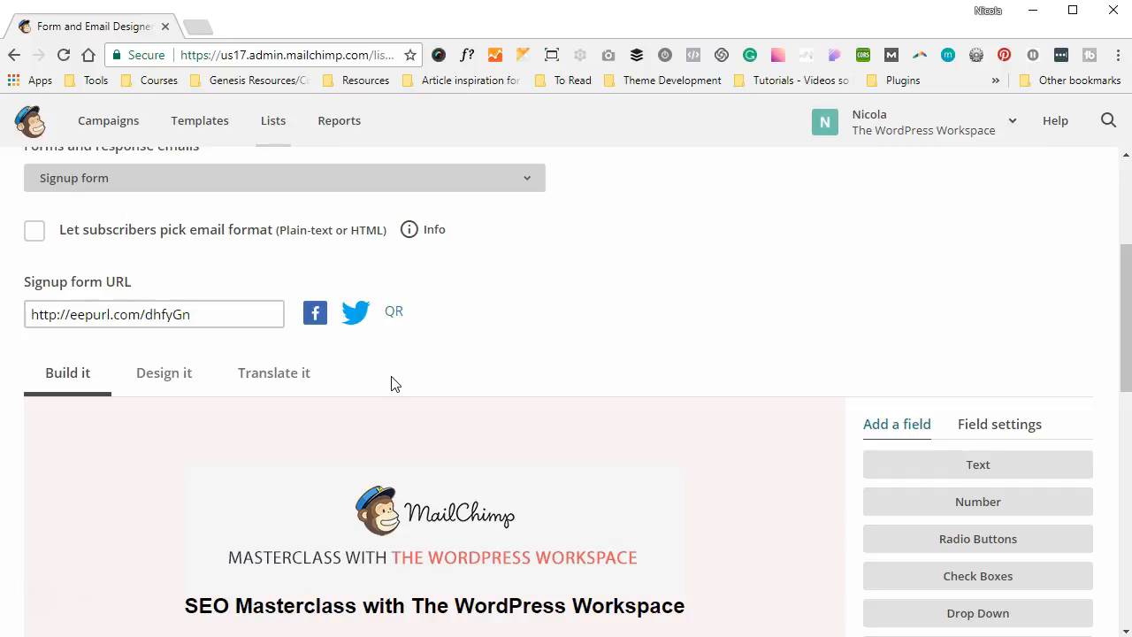
pyautogui.scroll(2, 395, 383)
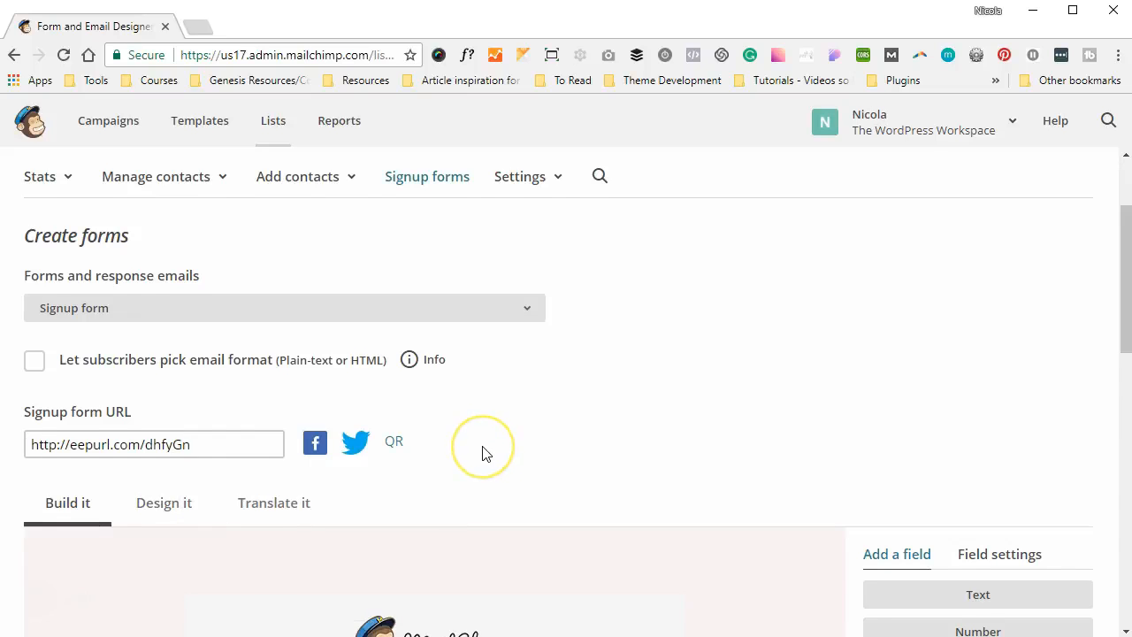
# Open the signup form's header image in the content editor, reinsert it at 564 by 148, and save the header
pyautogui.scroll(-2, 483, 452)
pyautogui.scroll(-1, 483, 452)
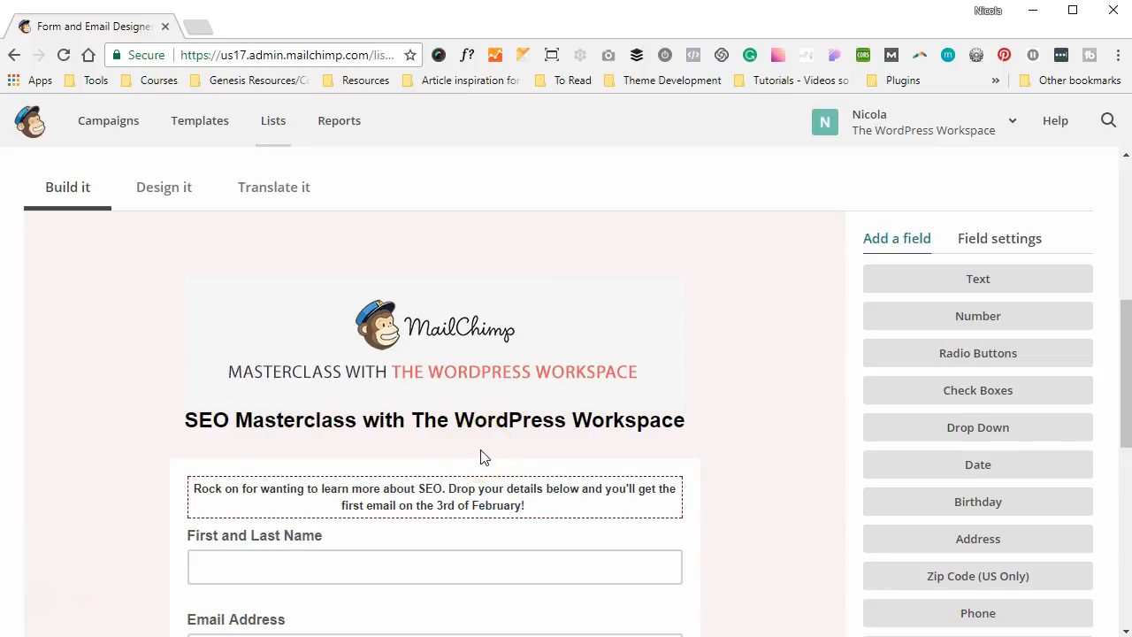
pyautogui.moveTo(516, 345)
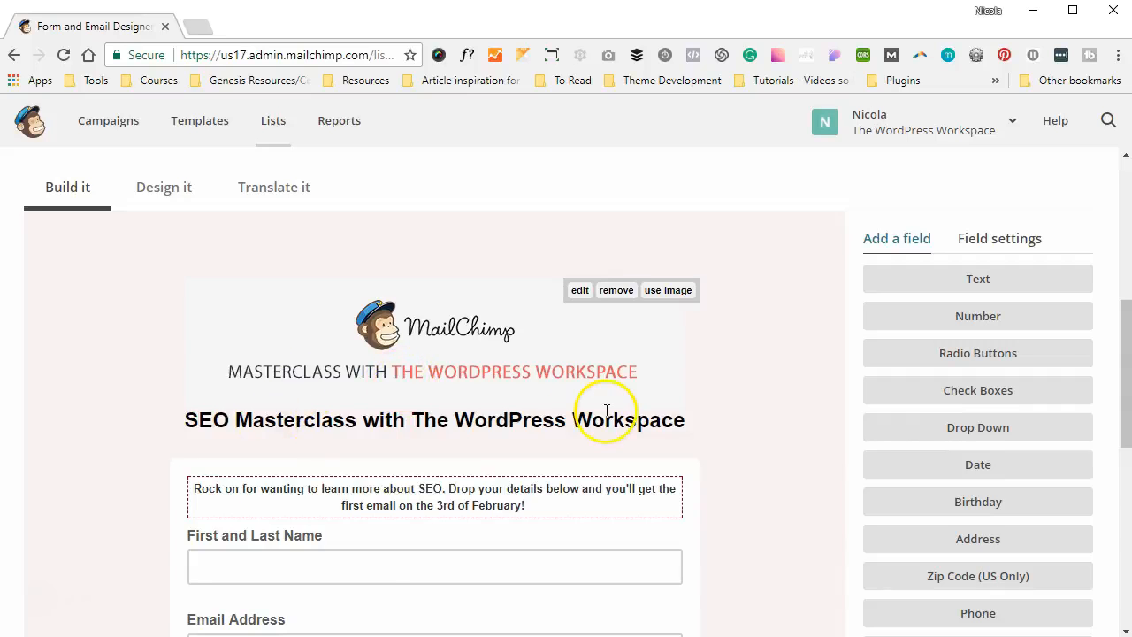
pyautogui.click(581, 292)
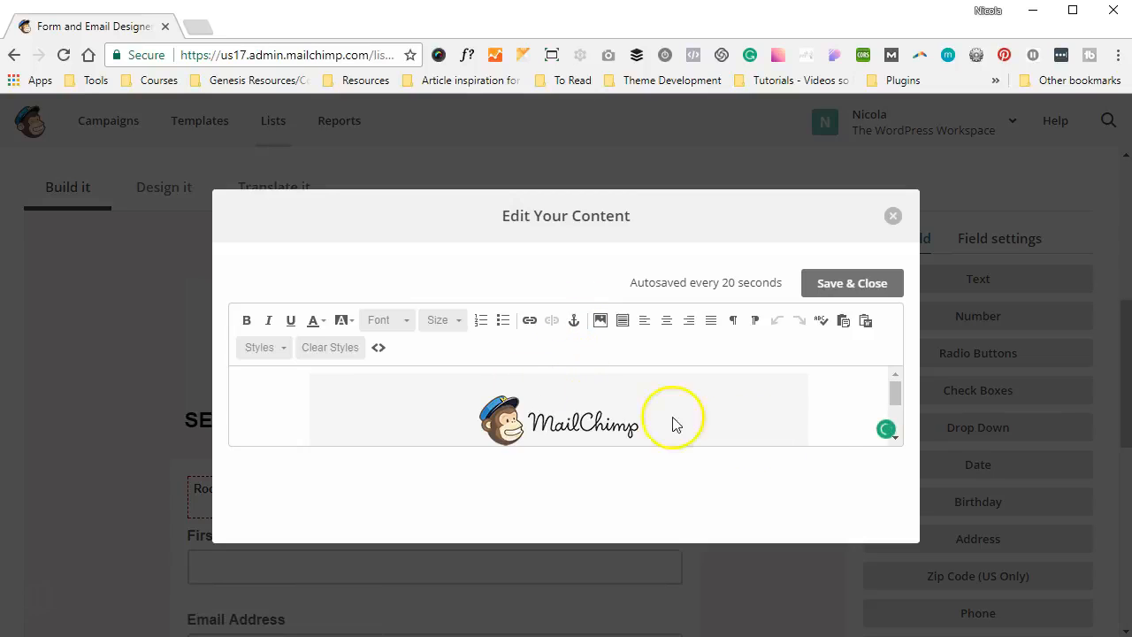
pyautogui.click(563, 404)
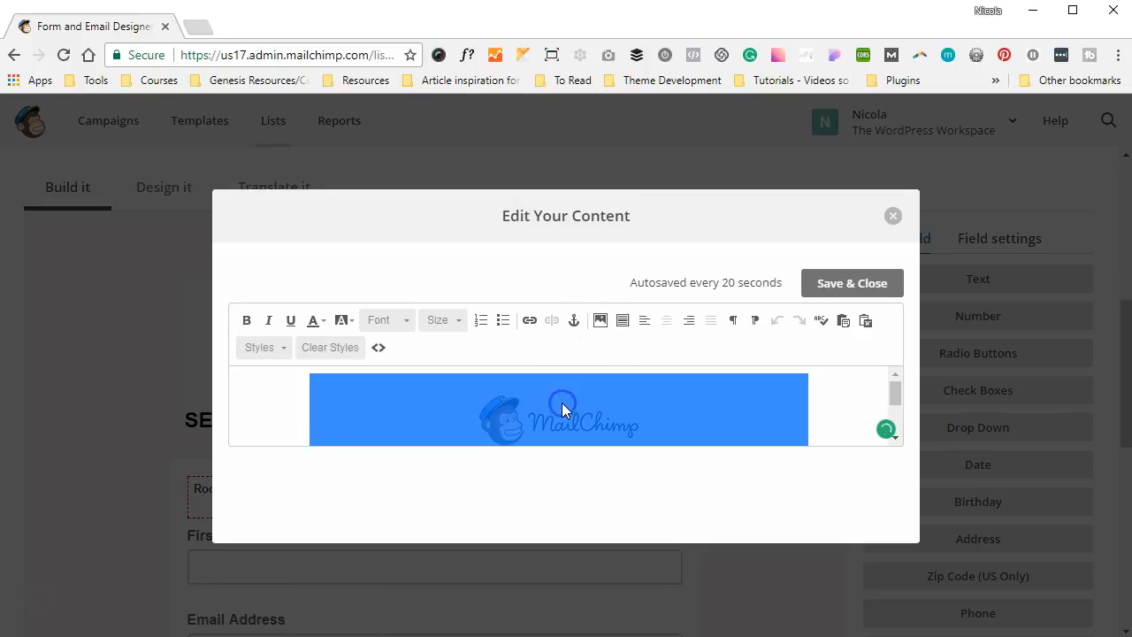
pyautogui.click(601, 321)
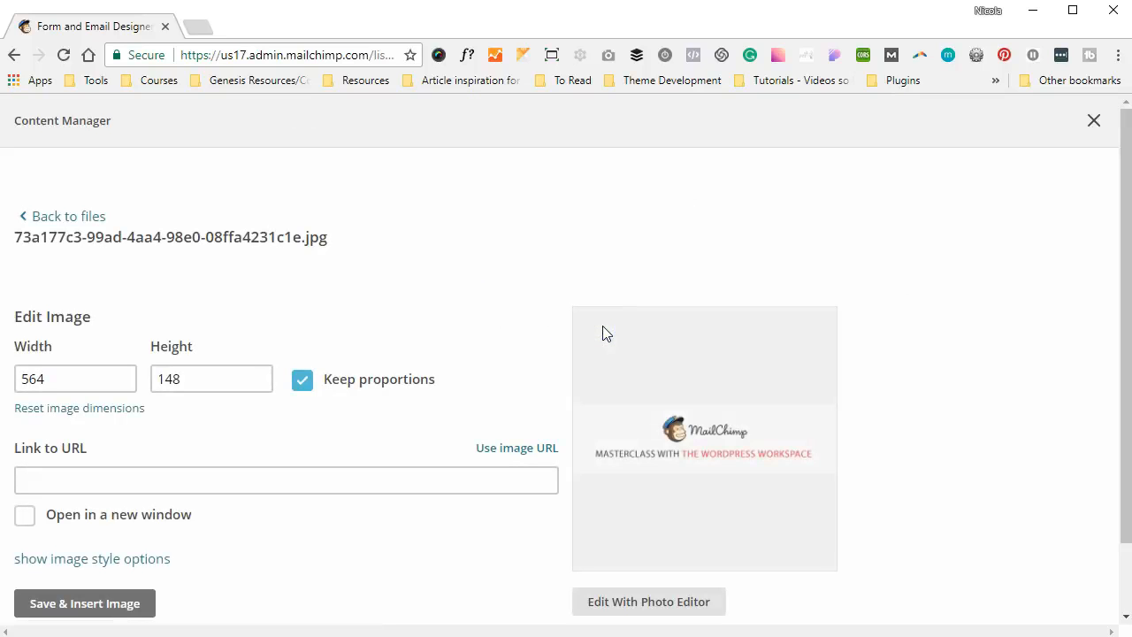
pyautogui.click(146, 604)
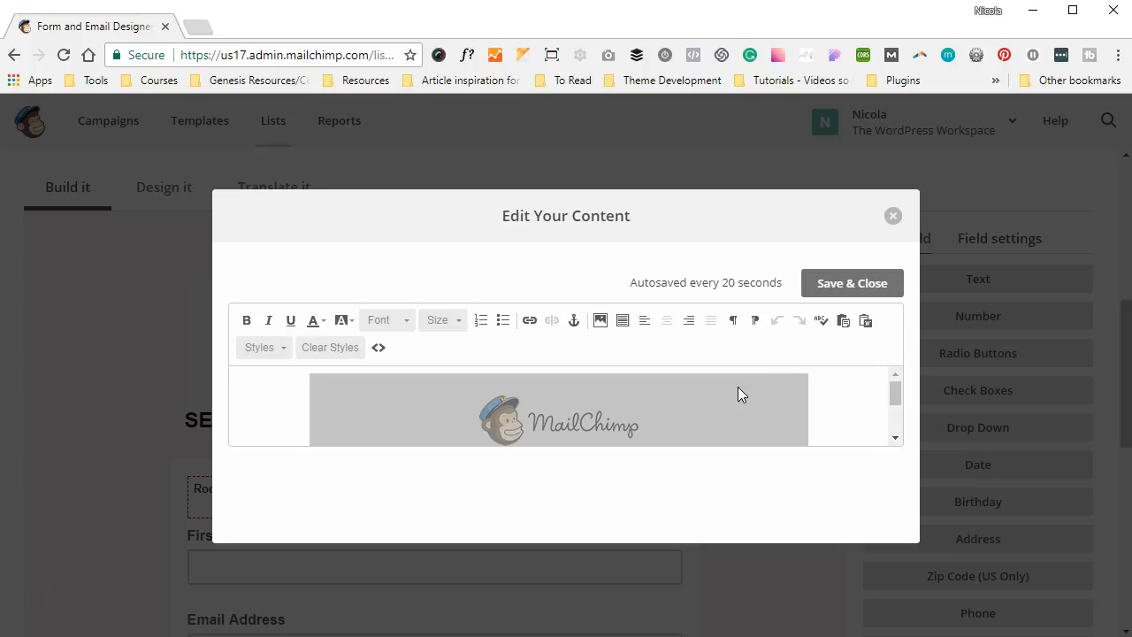
pyautogui.click(851, 284)
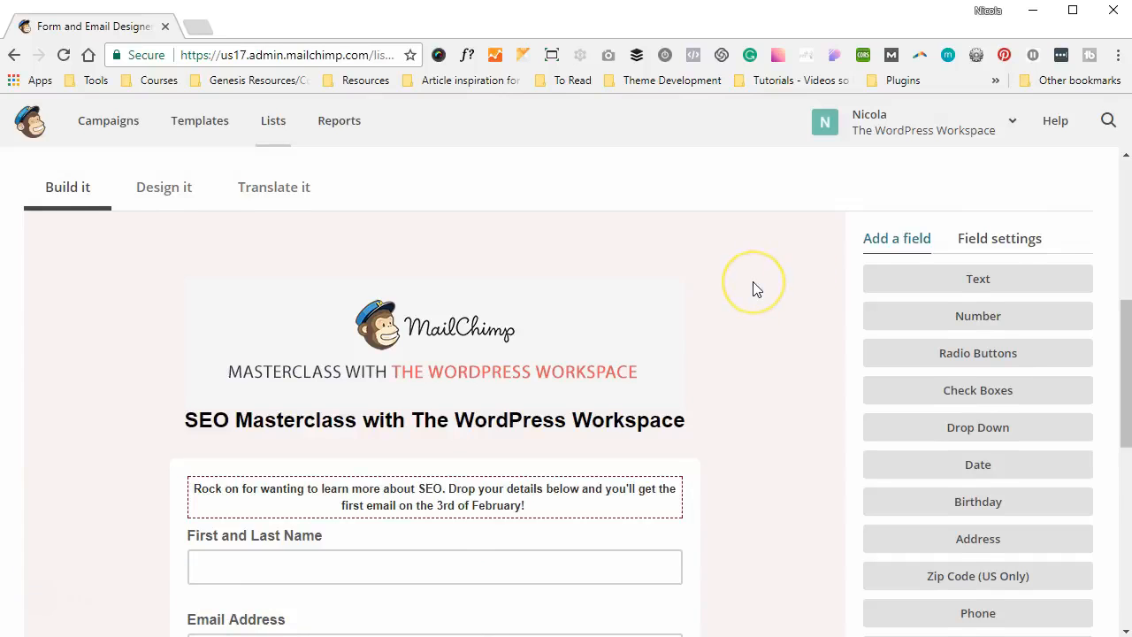
# Add a Website field to the signup form below the MailChimp Masterclass question
pyautogui.scroll(-2, 753, 290)
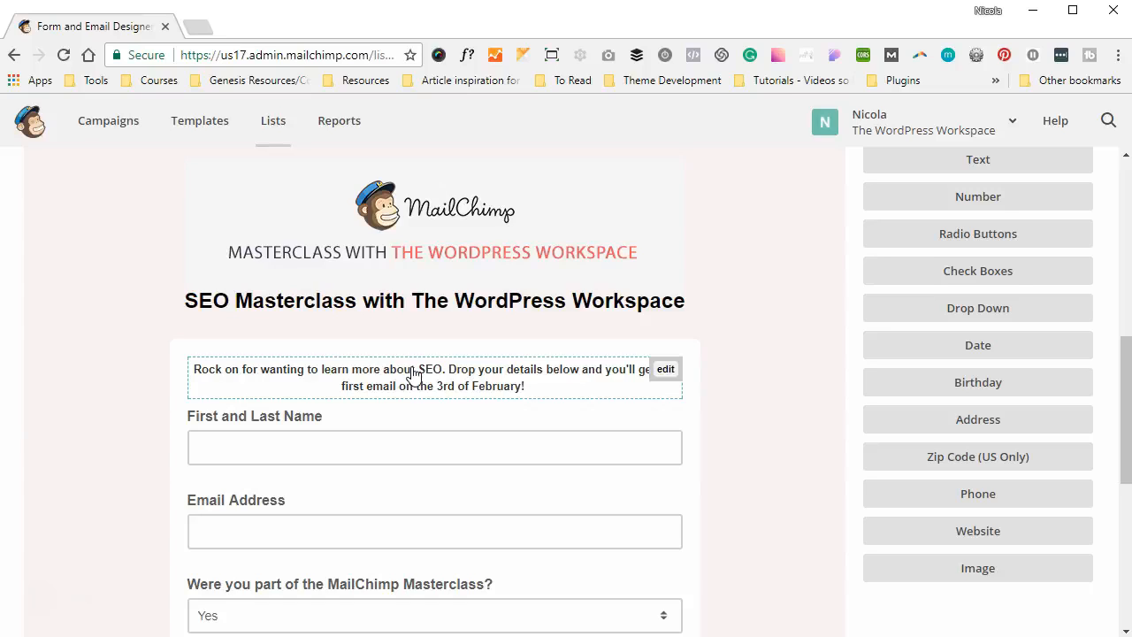
pyautogui.scroll(-1, 439, 369)
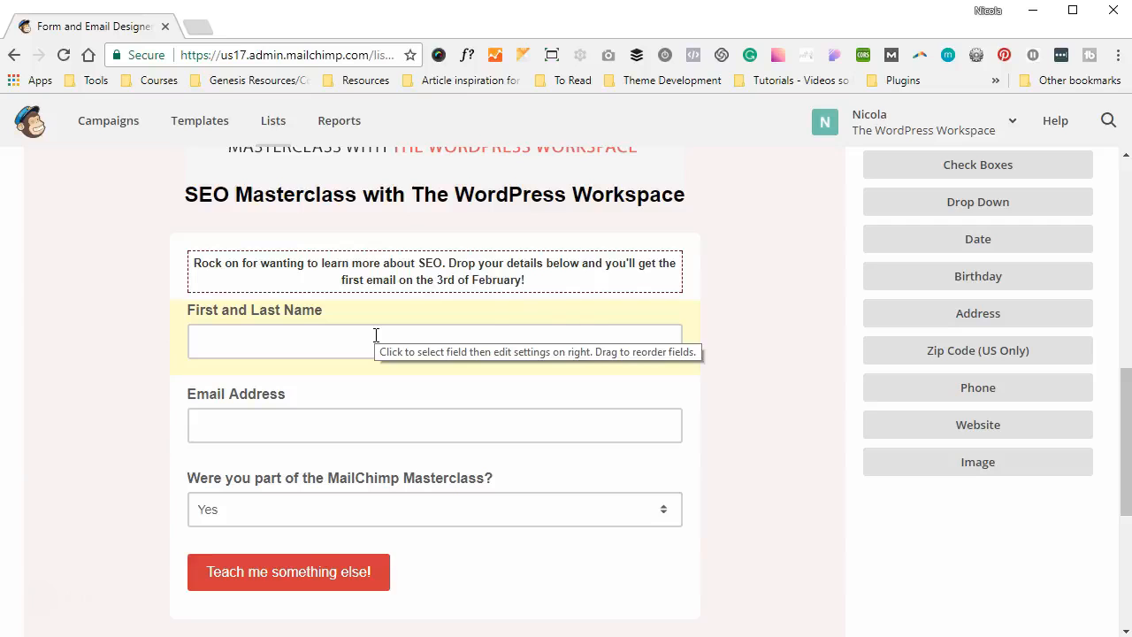
pyautogui.scroll(1, 741, 299)
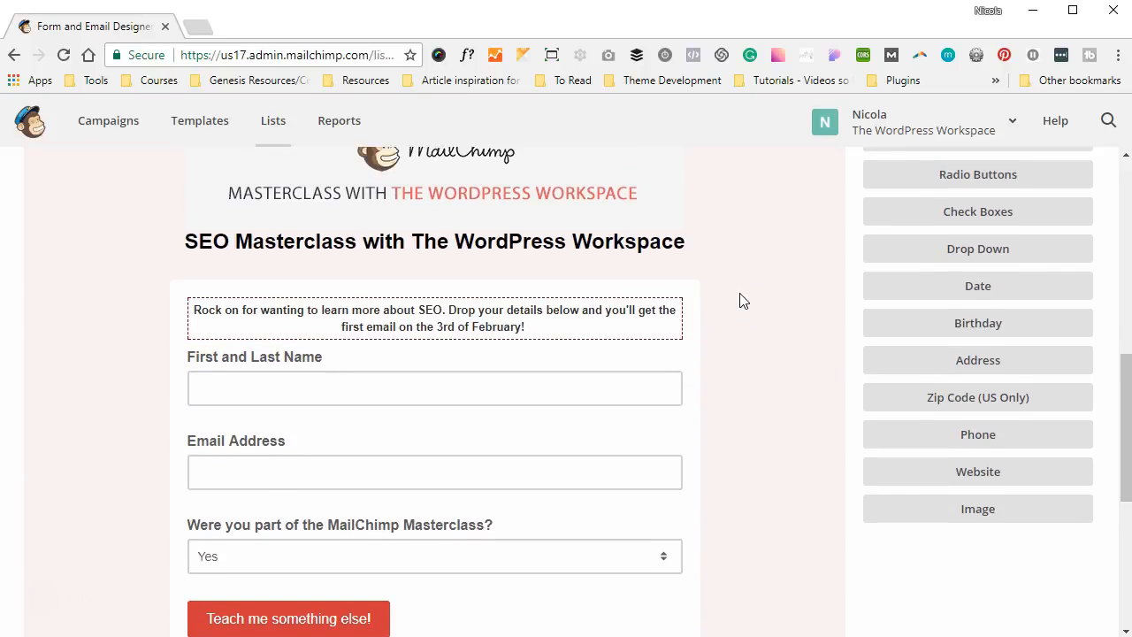
pyautogui.scroll(3, 740, 300)
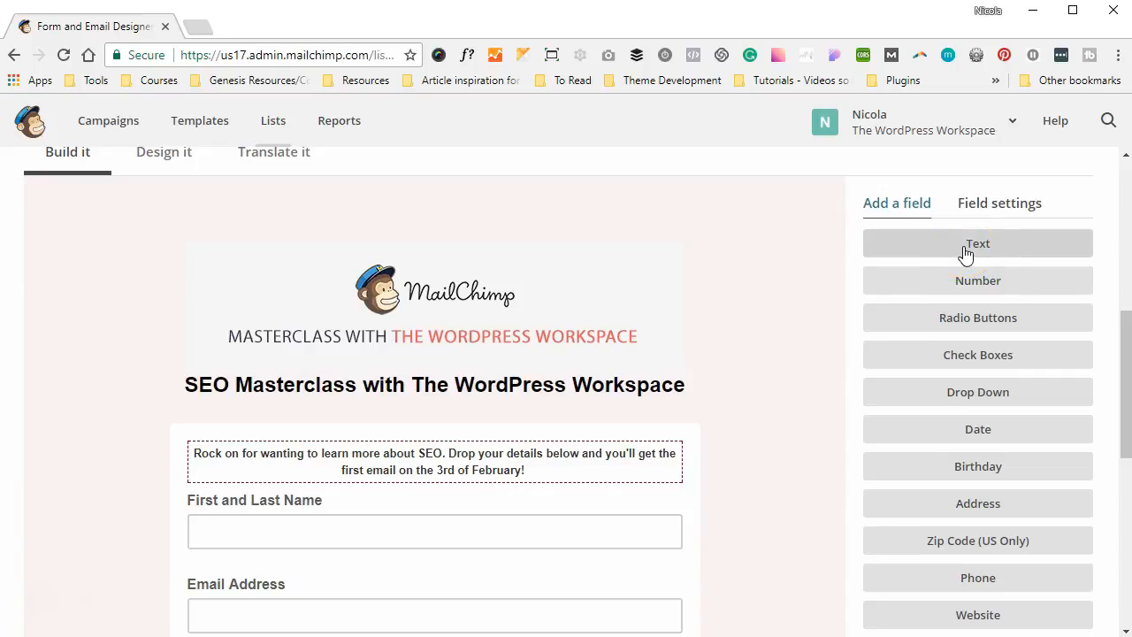
pyautogui.click(955, 281)
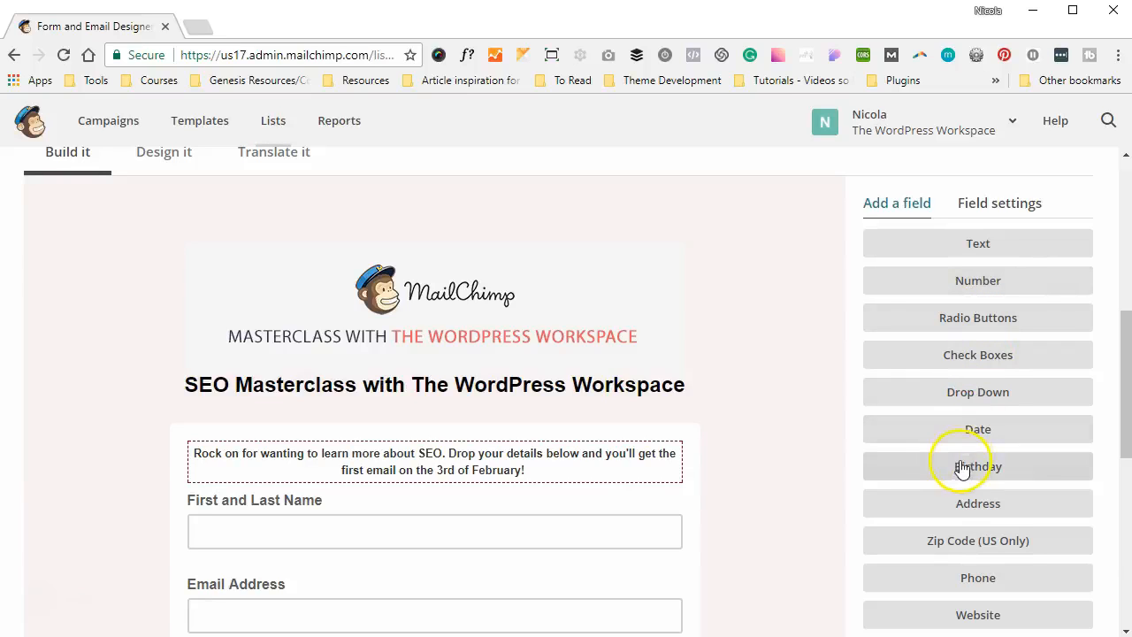
pyautogui.scroll(-1, 961, 471)
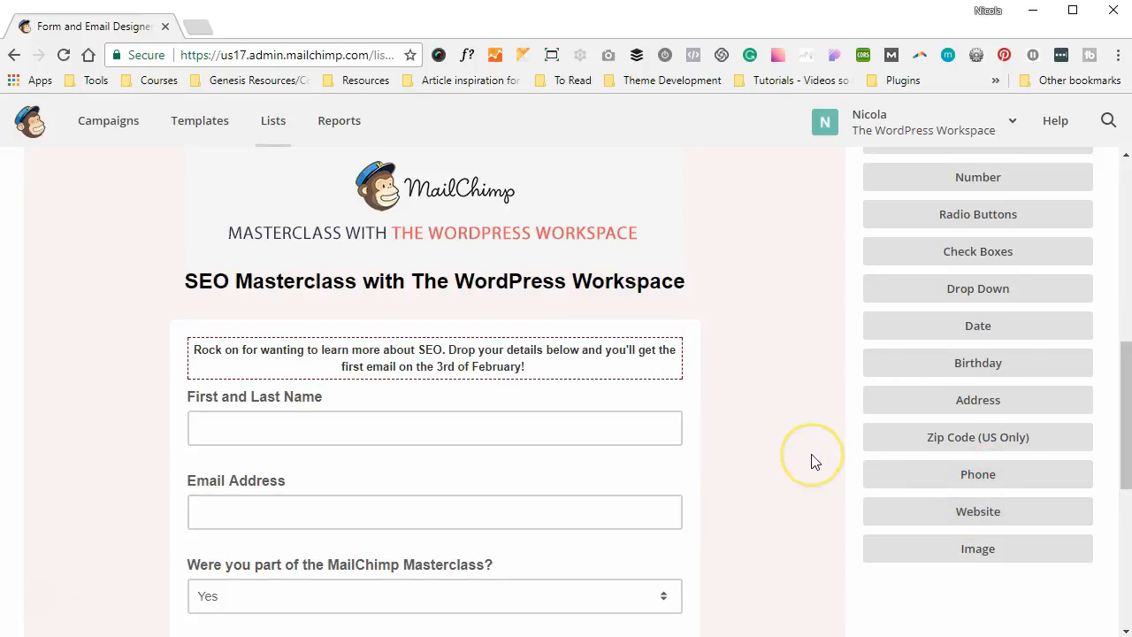
pyautogui.scroll(-1, 812, 460)
pyautogui.click(910, 442)
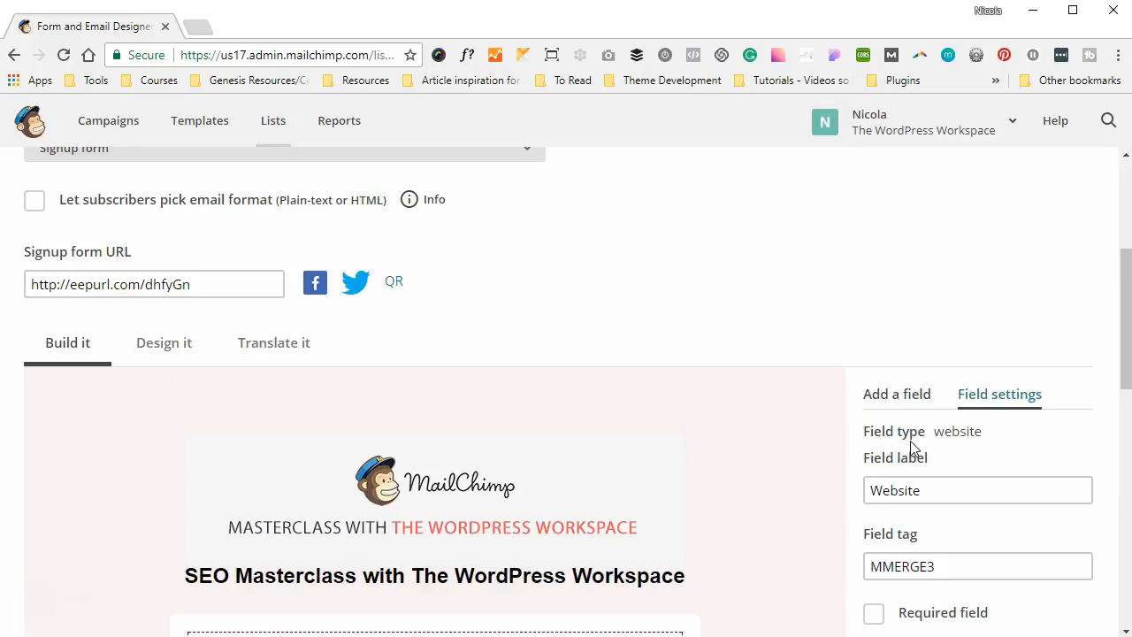
pyautogui.click(715, 401)
pyautogui.scroll(-5, 717, 403)
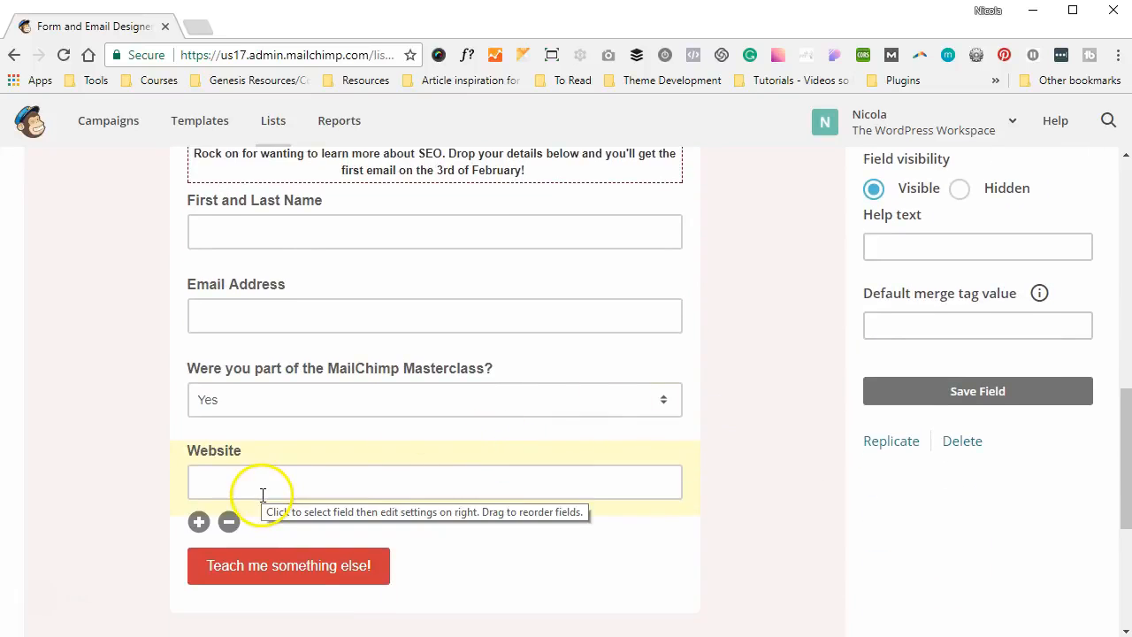
# Label the new website field "Please pop in your blog address", leave it optional, and save it
pyautogui.scroll(2, 847, 349)
pyautogui.scroll(2, 848, 354)
pyautogui.click(894, 270)
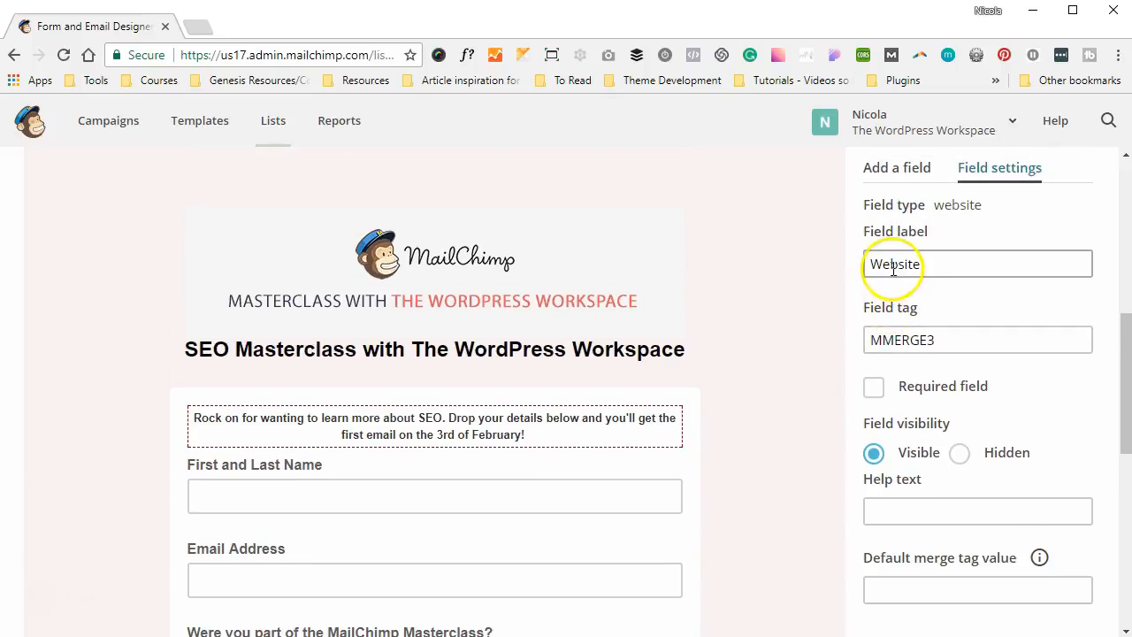
pyautogui.doubleClick(893, 266)
pyautogui.write('Please pop in your blog')
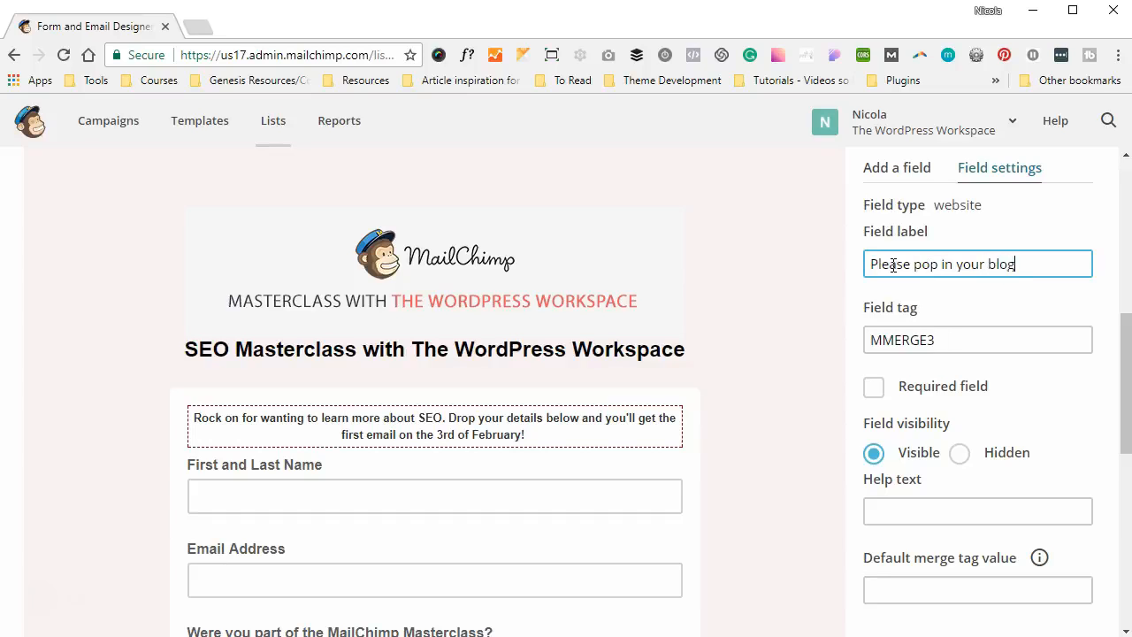
pyautogui.write(' address')
pyautogui.scroll(-1, 805, 341)
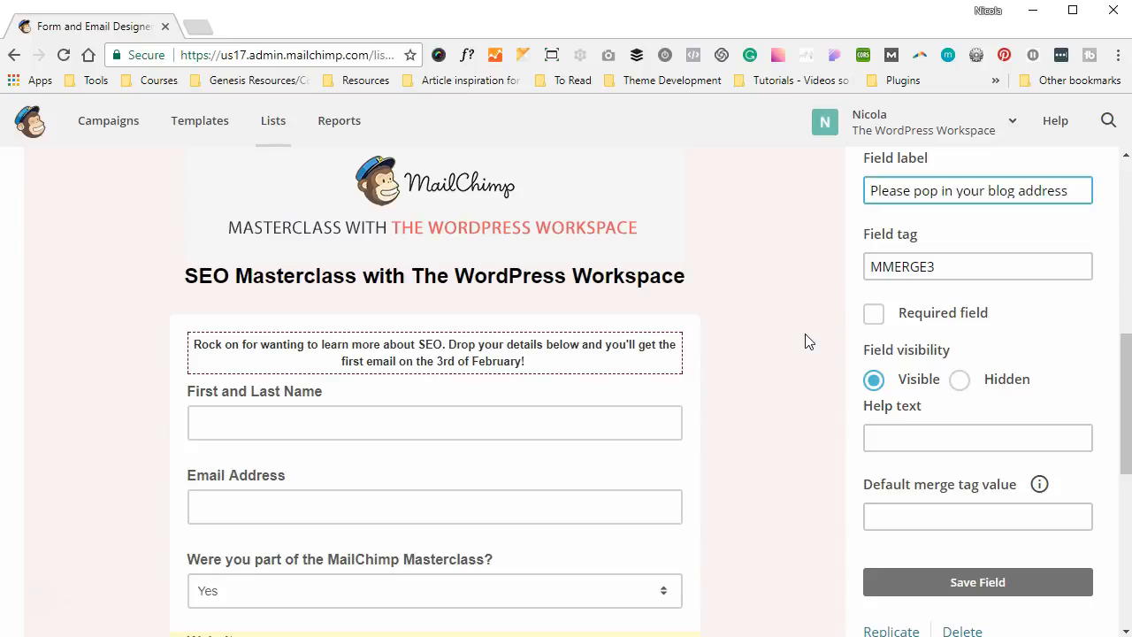
pyautogui.click(872, 315)
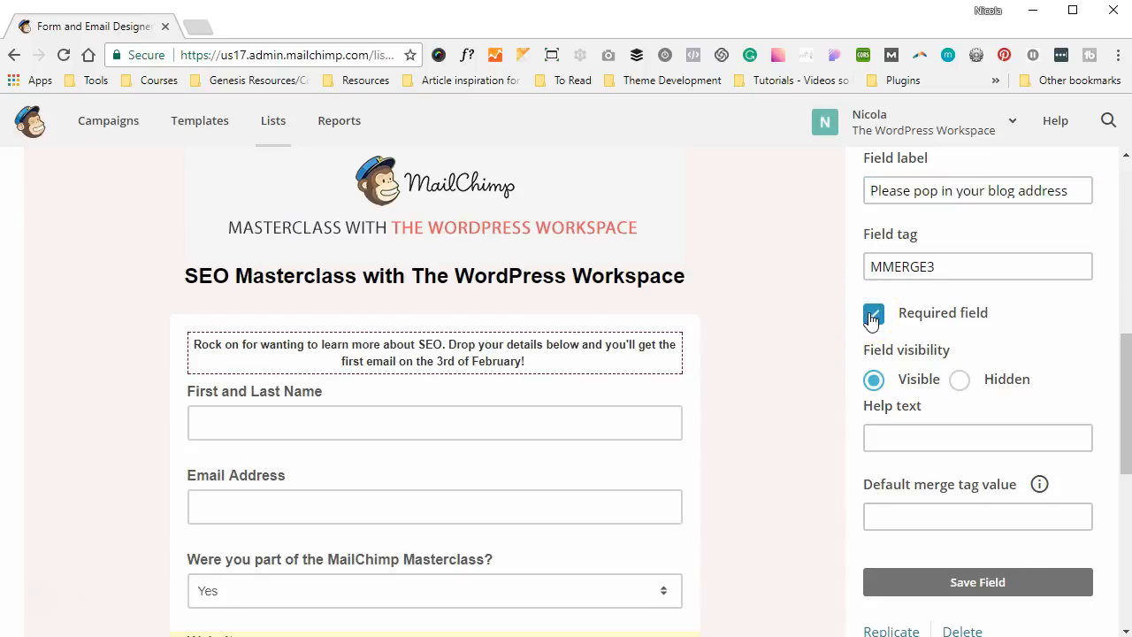
pyautogui.click(872, 316)
pyautogui.scroll(-1, 726, 398)
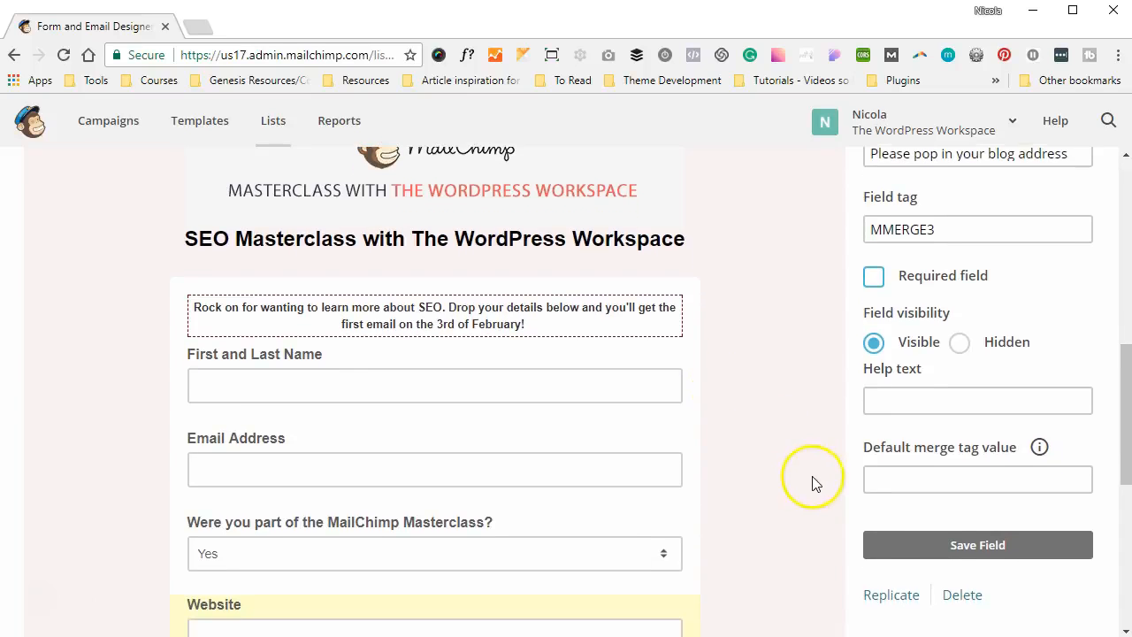
pyautogui.click(893, 558)
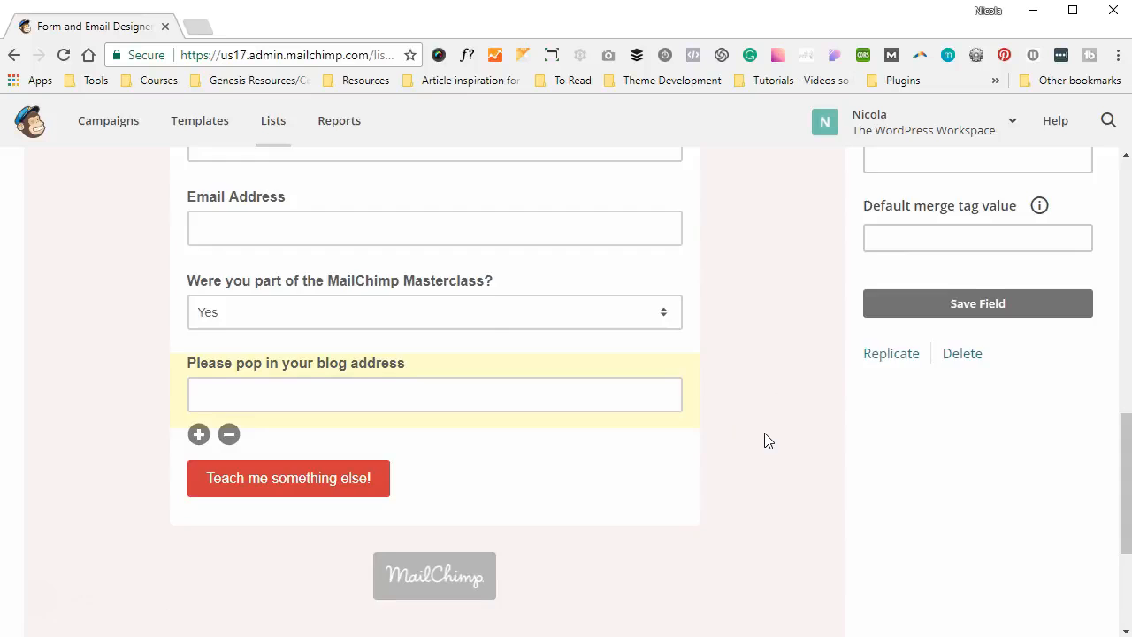
# Delete the "Please pop in your blog address" field from the signup form, confirming with DELETE
pyautogui.scroll(-2, 767, 440)
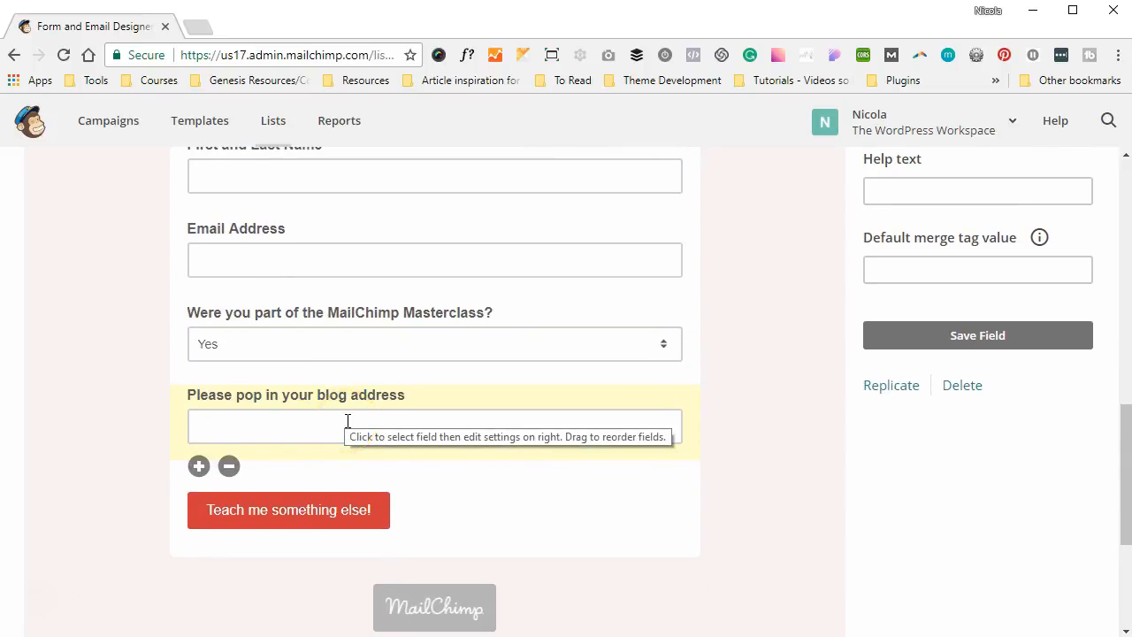
pyautogui.click(408, 325)
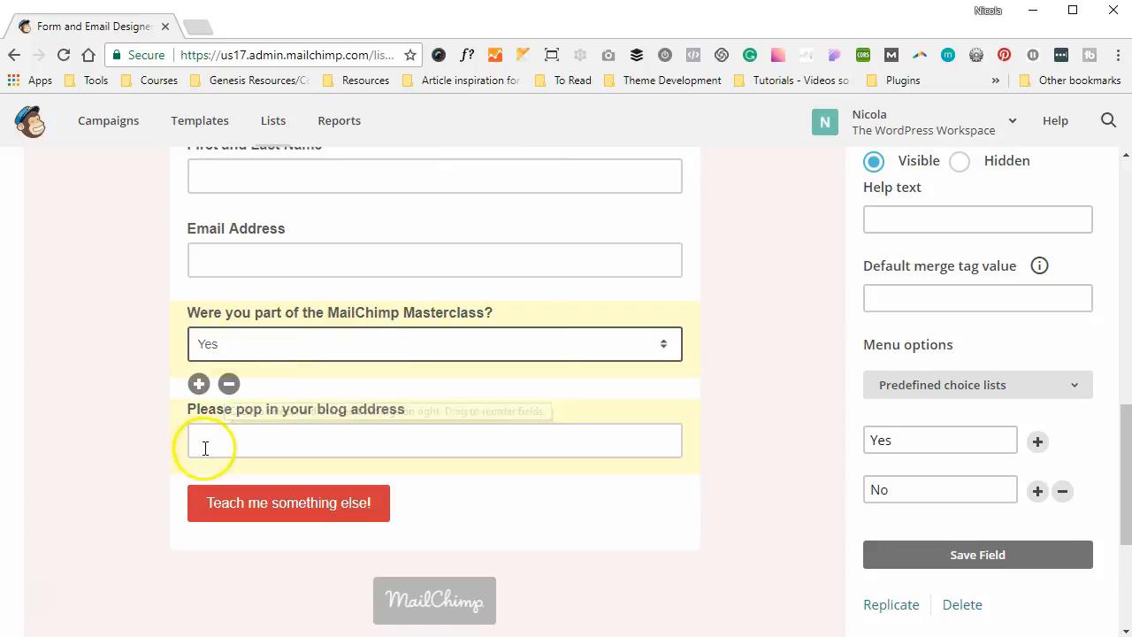
pyautogui.click(244, 418)
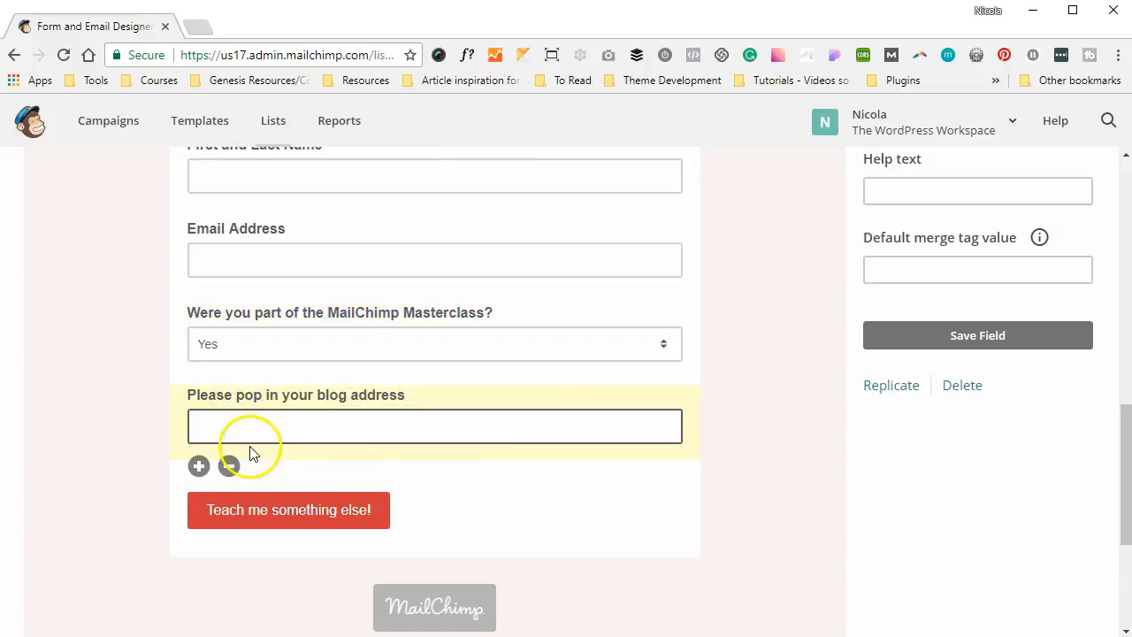
pyautogui.click(229, 466)
pyautogui.click(380, 394)
pyautogui.write('DELETE')
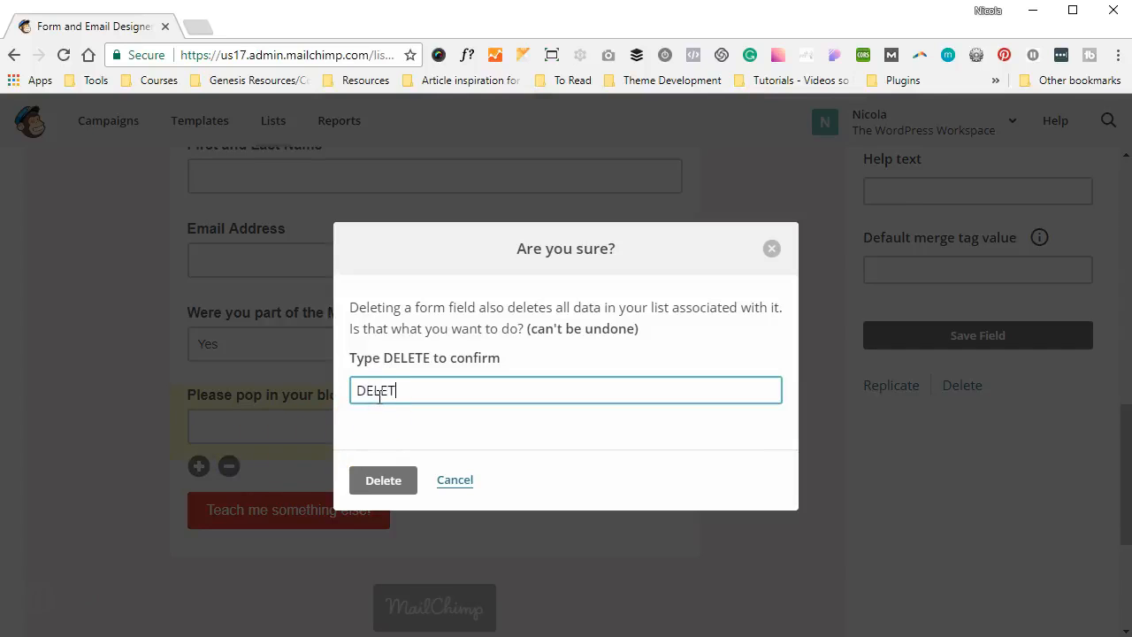
pyautogui.click(382, 480)
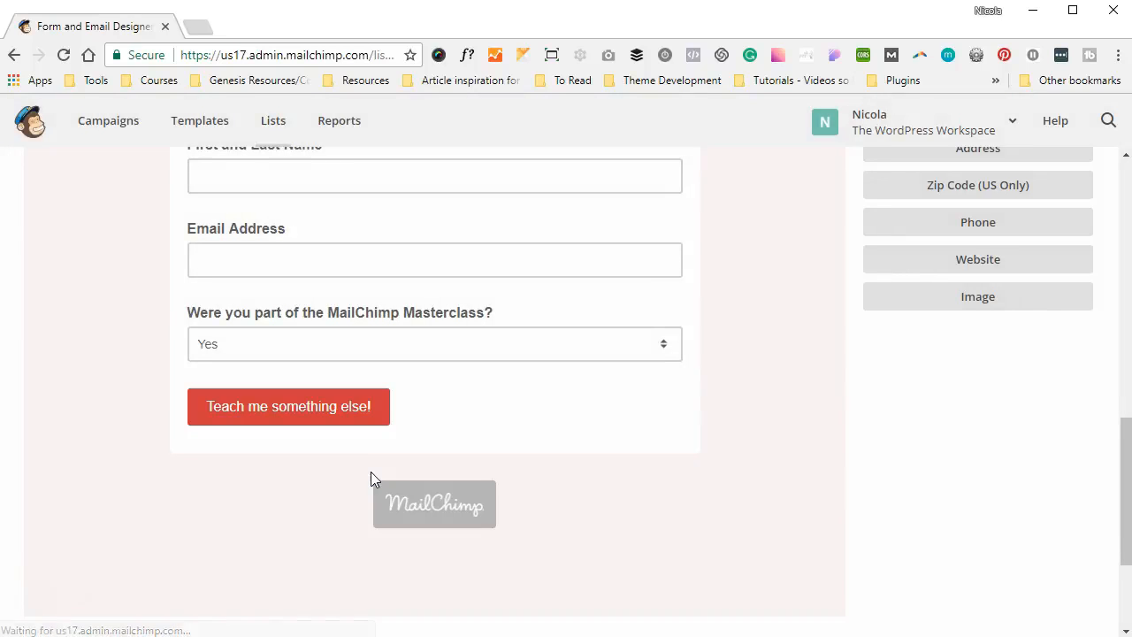
pyautogui.click(776, 342)
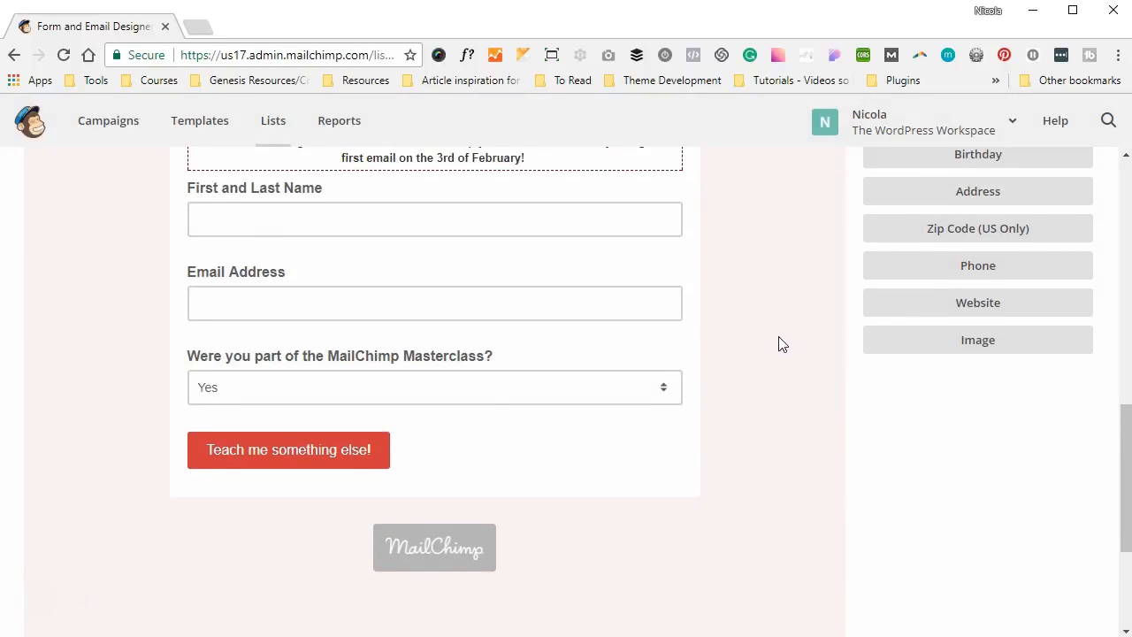
# Switch the signup form from building to its page background design settings and review the form preview
pyautogui.scroll(3, 779, 343)
pyautogui.scroll(-1, 779, 344)
pyautogui.scroll(-1, 779, 338)
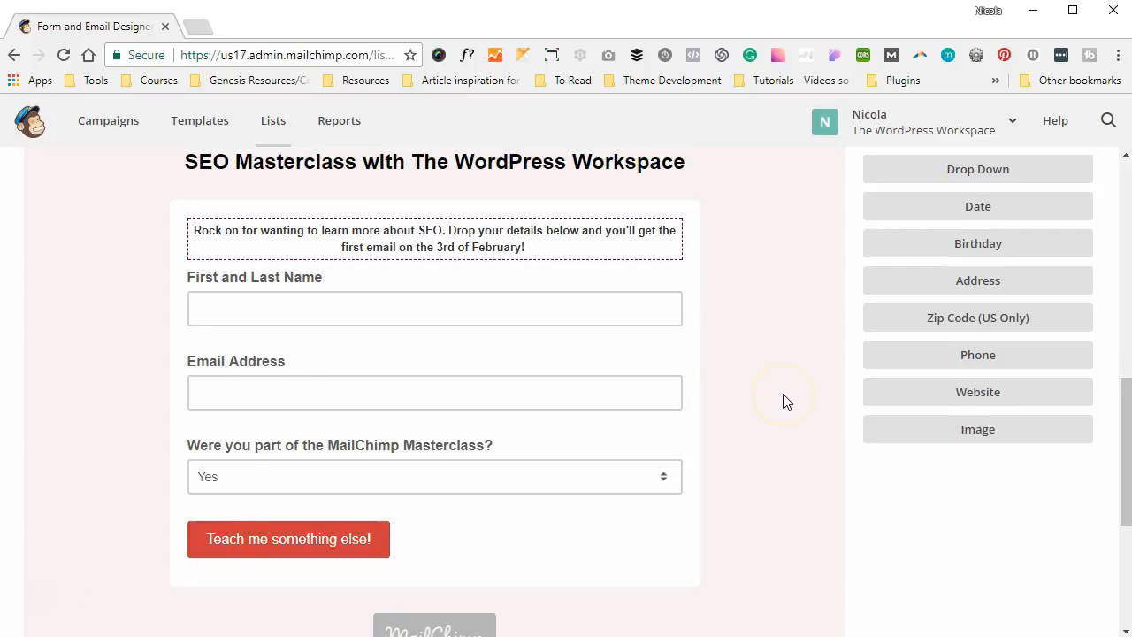
pyautogui.scroll(4, 784, 398)
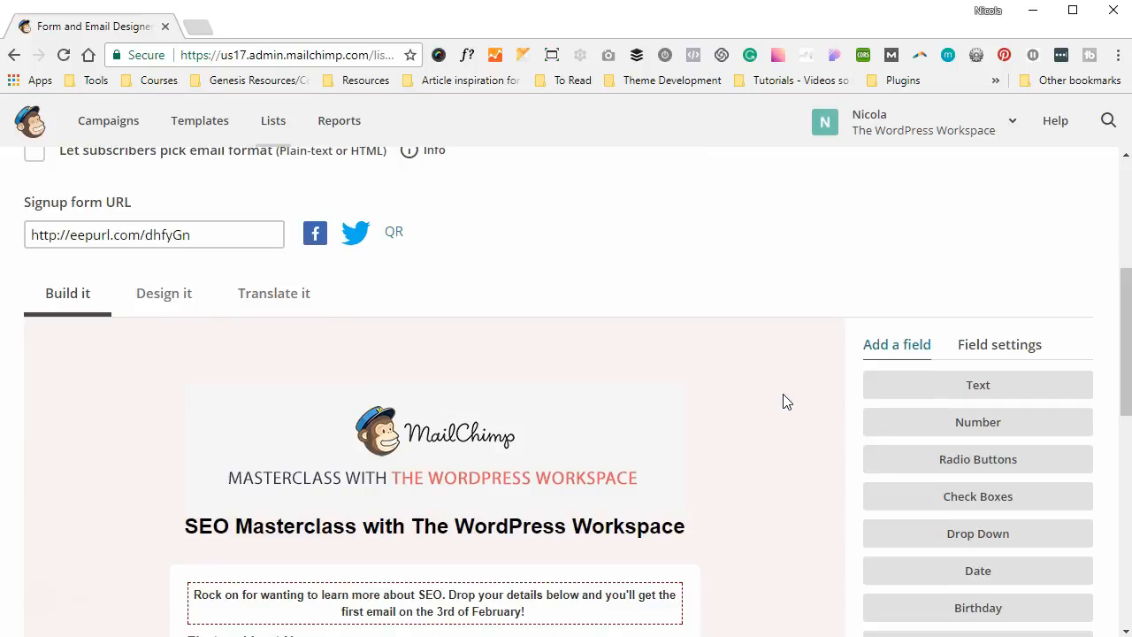
pyautogui.click(161, 297)
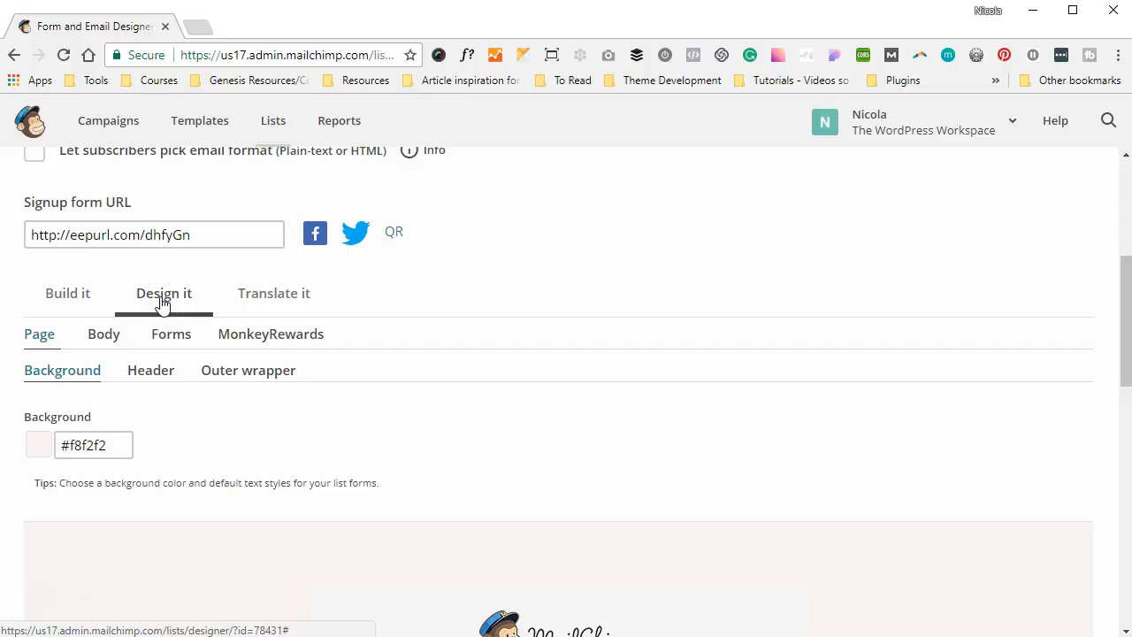
pyautogui.scroll(-2, 398, 331)
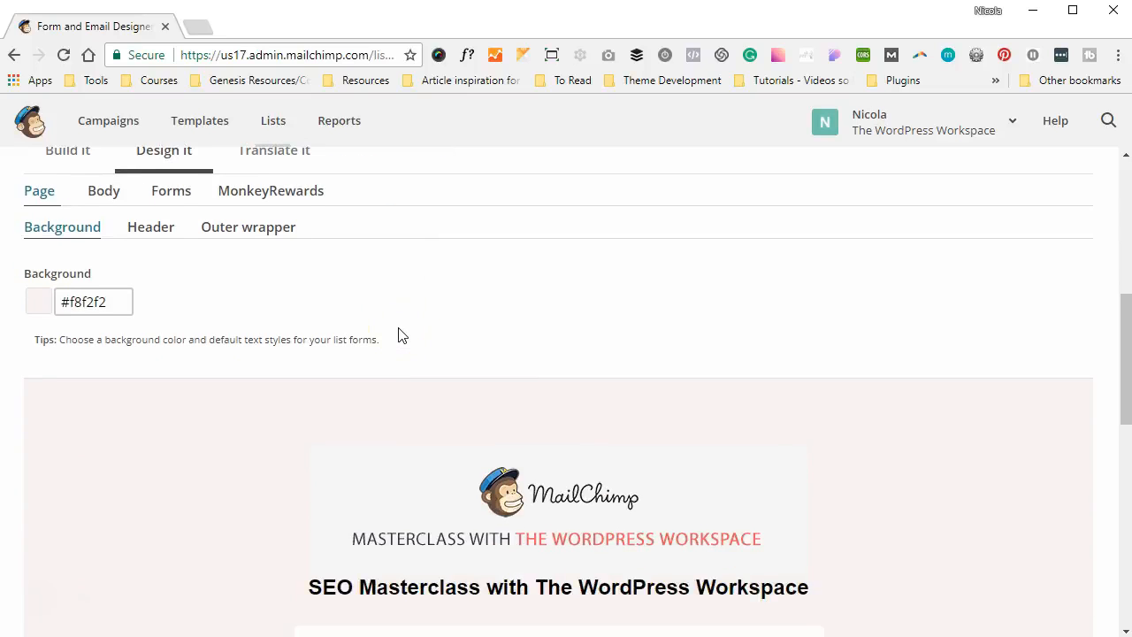
pyautogui.scroll(-2, 398, 335)
pyautogui.scroll(1, 399, 334)
# Set the signup form's page background colour to the red #ba4747
pyautogui.click(95, 249)
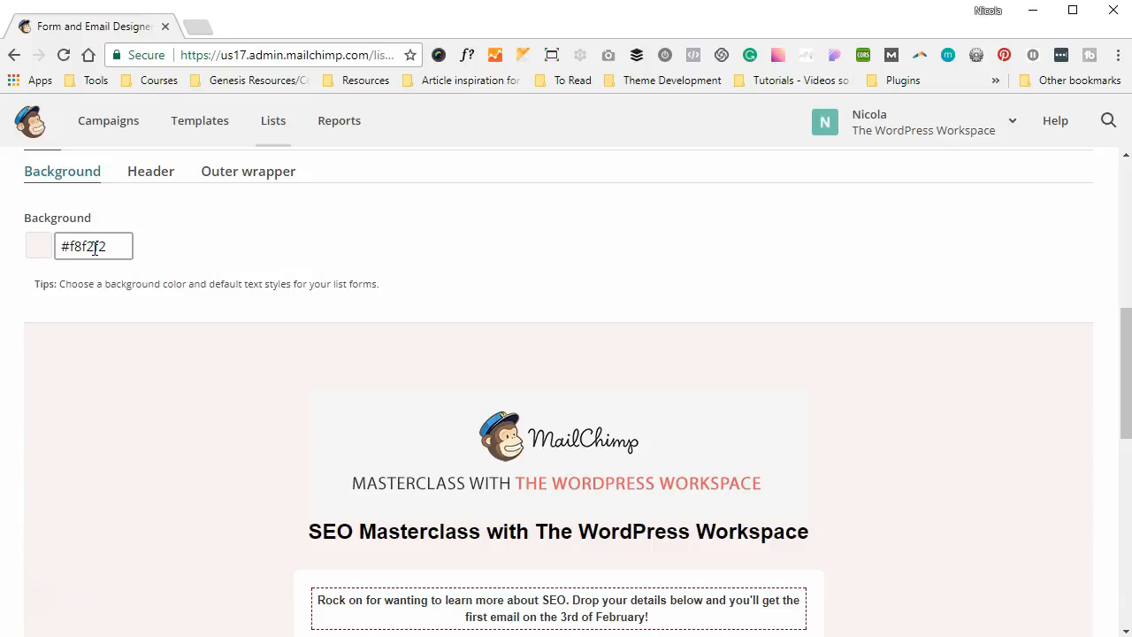
pyautogui.click(95, 249)
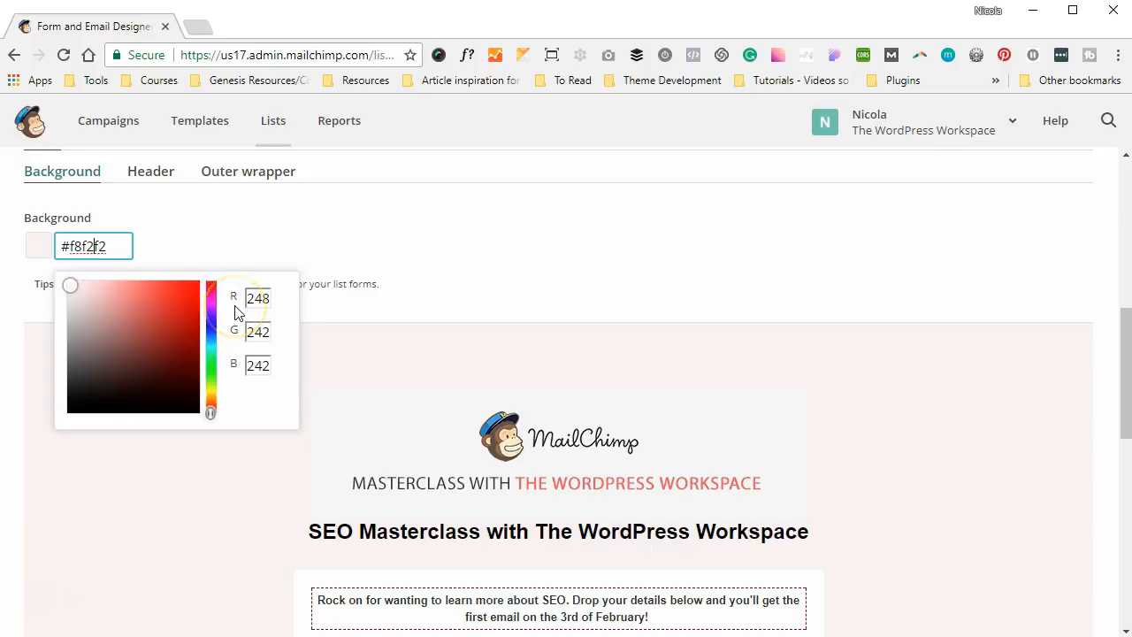
pyautogui.click(150, 315)
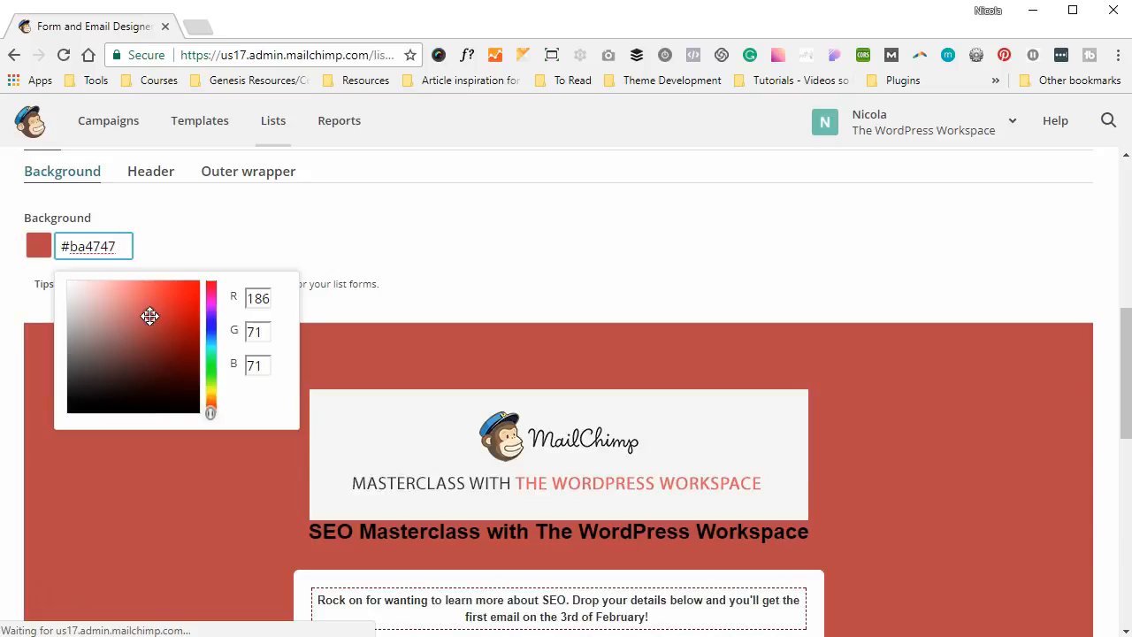
pyautogui.click(194, 247)
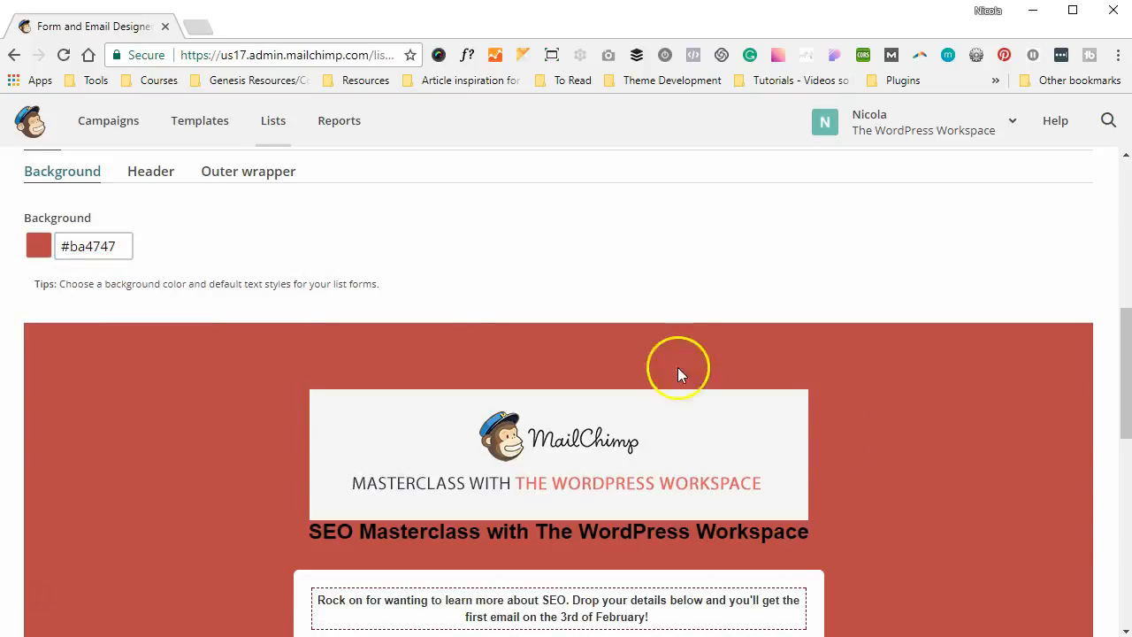
# Review the signup form preview and compare the page's background and header design settings
pyautogui.scroll(-6, 989, 499)
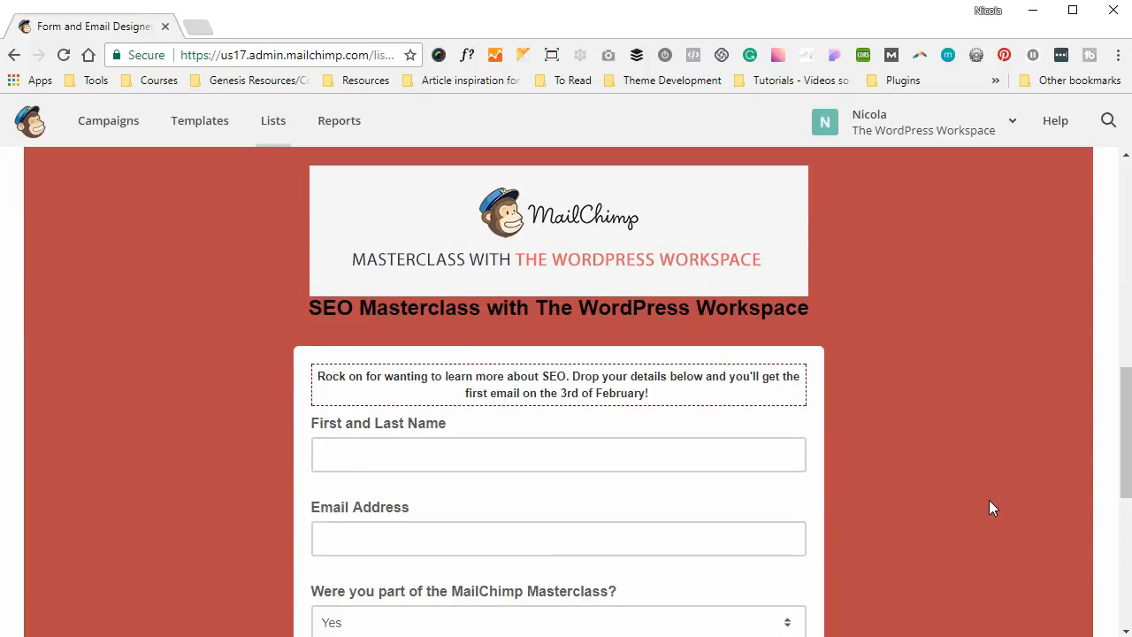
pyautogui.scroll(2, 989, 500)
pyautogui.scroll(10, 989, 499)
pyautogui.scroll(-2, 989, 499)
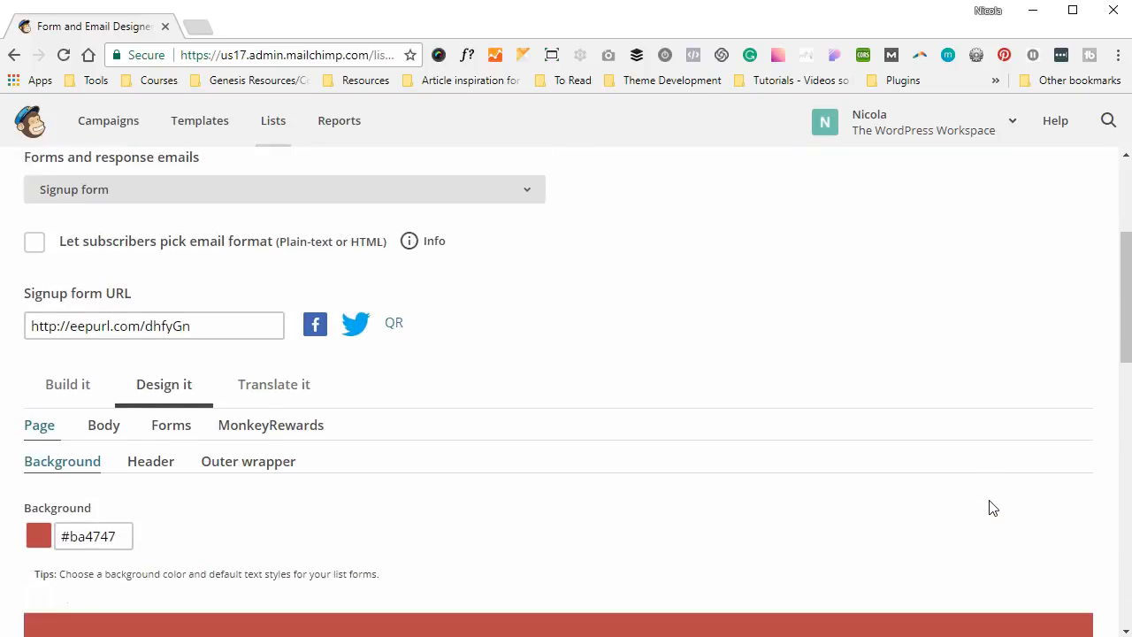
pyautogui.click(359, 361)
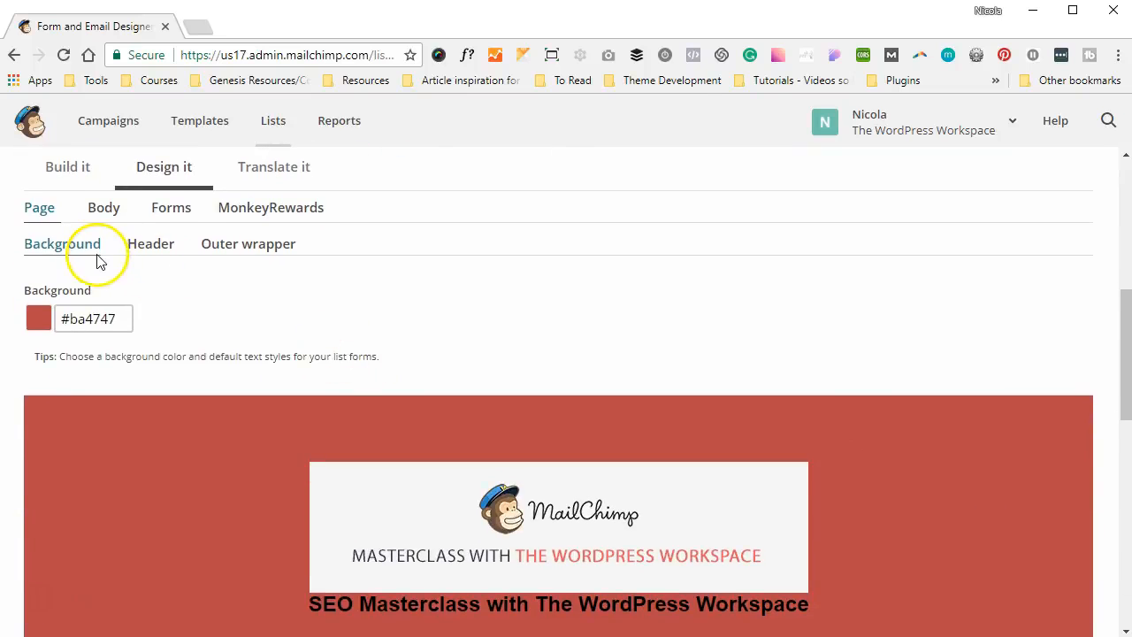
pyautogui.click(138, 251)
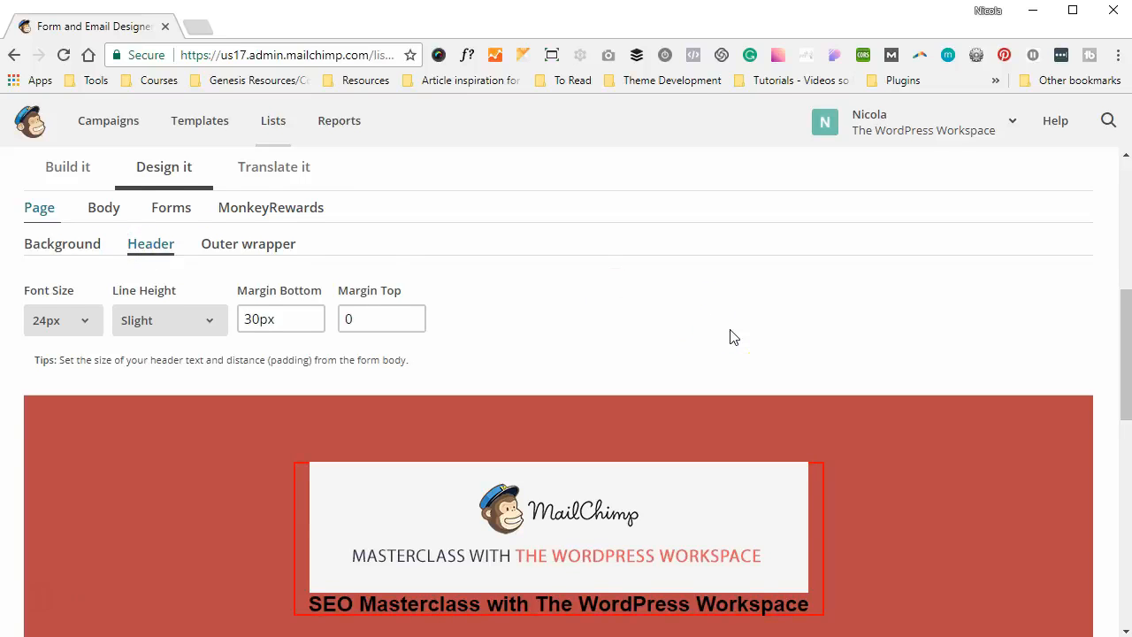
pyautogui.scroll(-1, 730, 337)
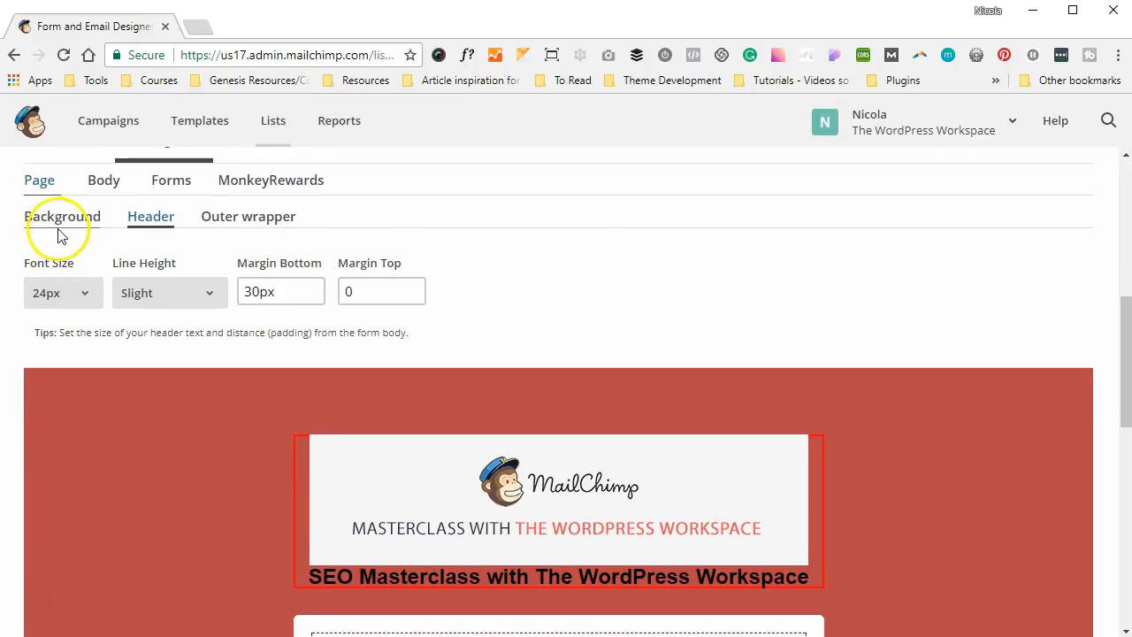
pyautogui.click(56, 230)
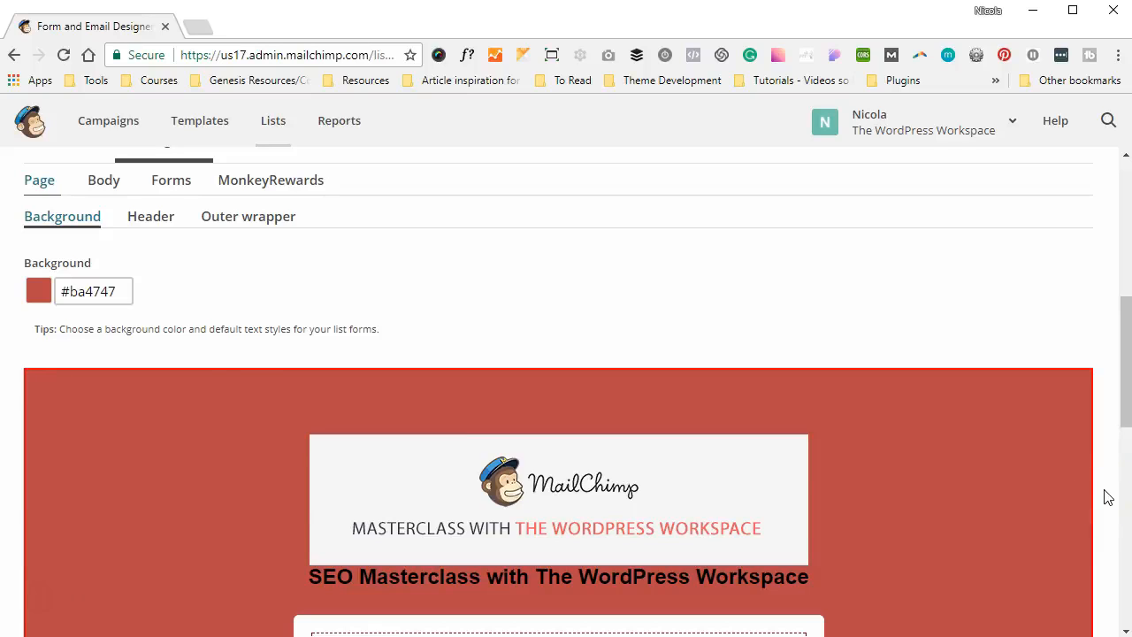
# Set the font size of the signup form's page header to 22px
pyautogui.click(166, 221)
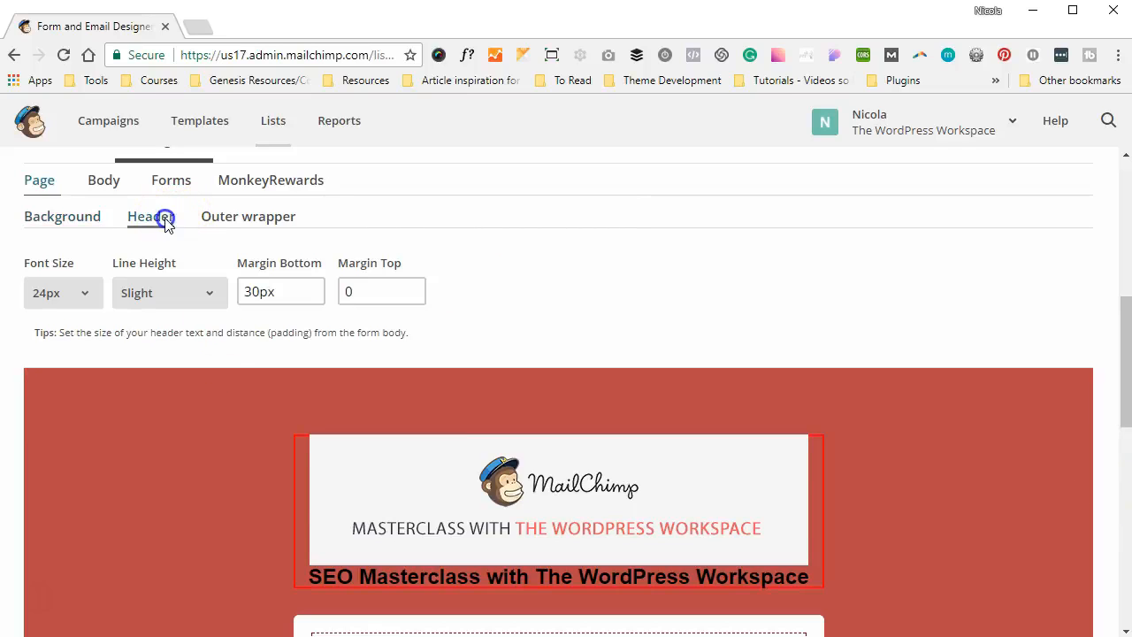
pyautogui.moveTo(330, 438)
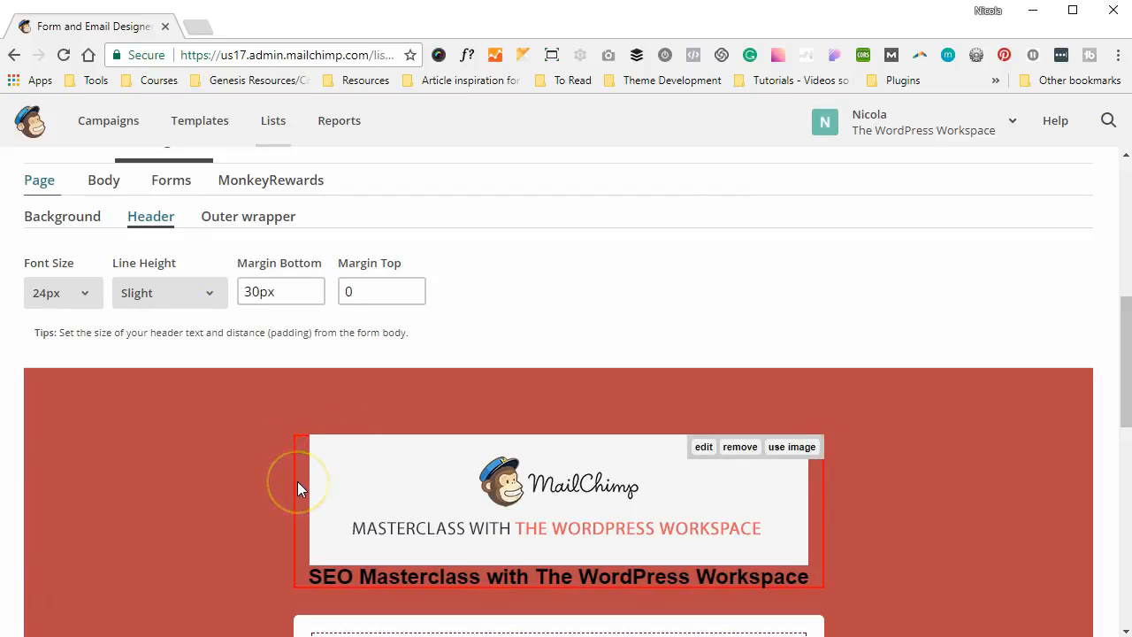
pyautogui.click(89, 300)
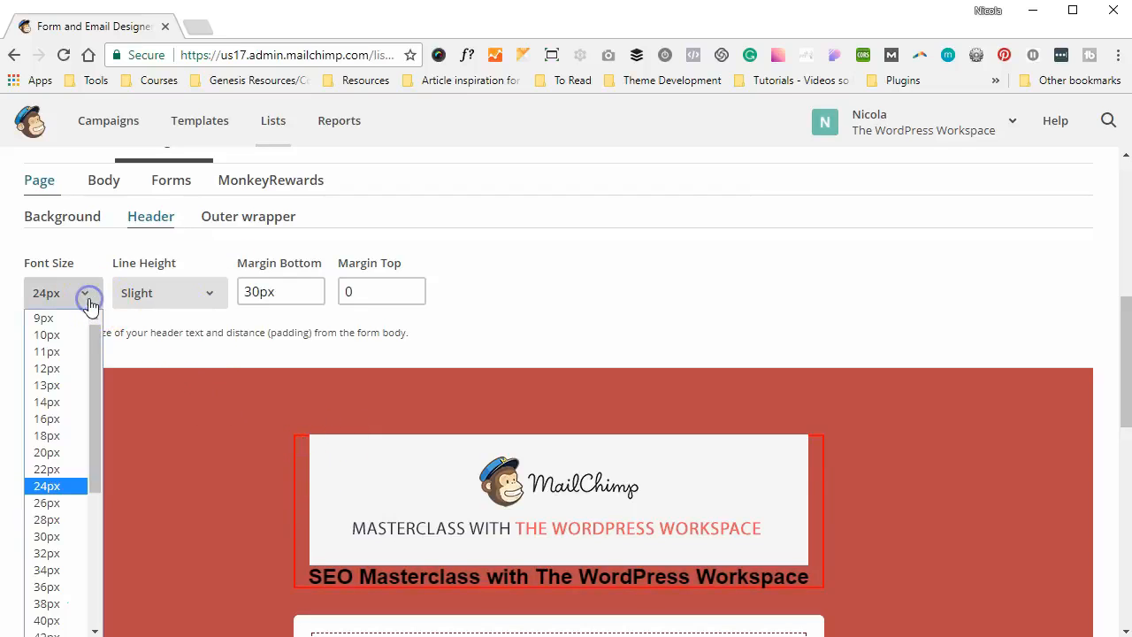
pyautogui.click(56, 470)
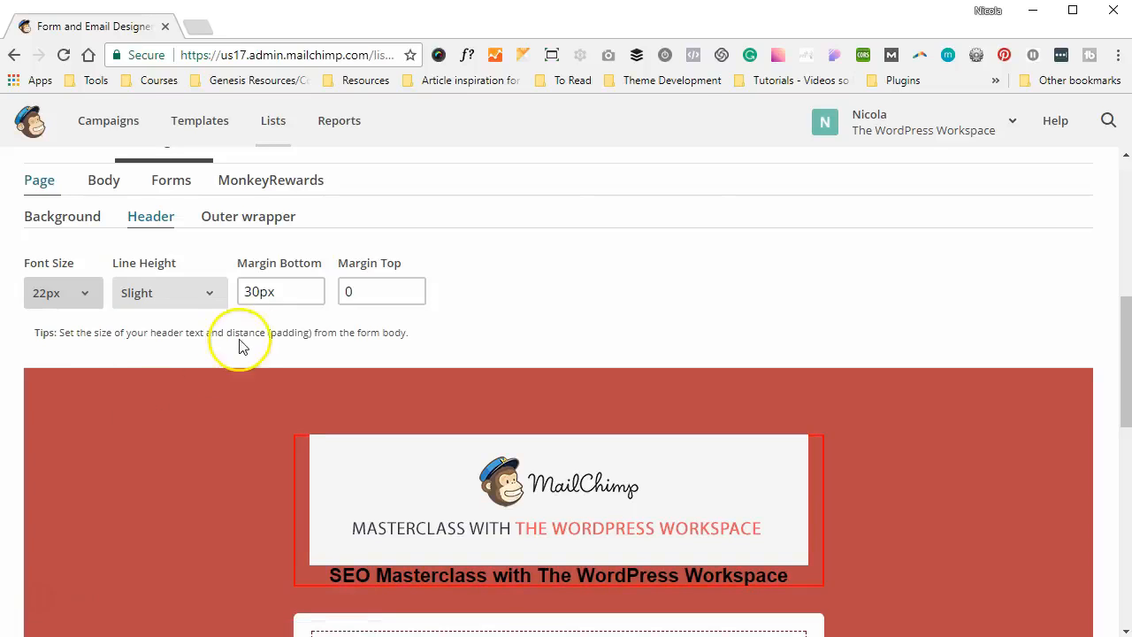
# Set the page header's bottom margin to 20px
pyautogui.scroll(-1, 471, 341)
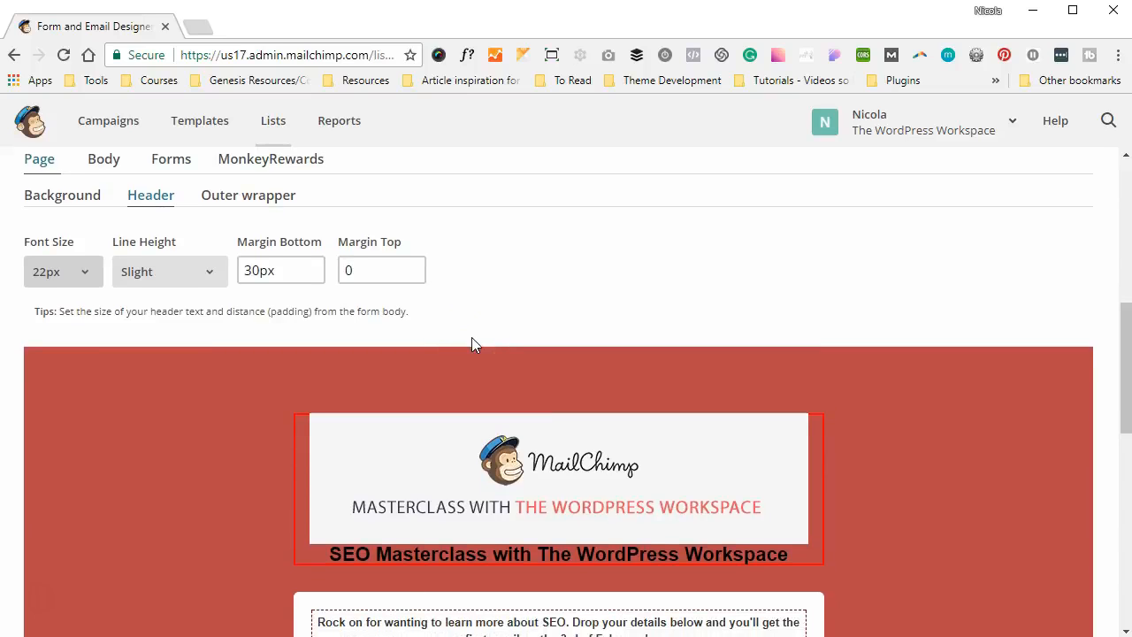
pyautogui.scroll(-2, 472, 337)
pyautogui.click(258, 231)
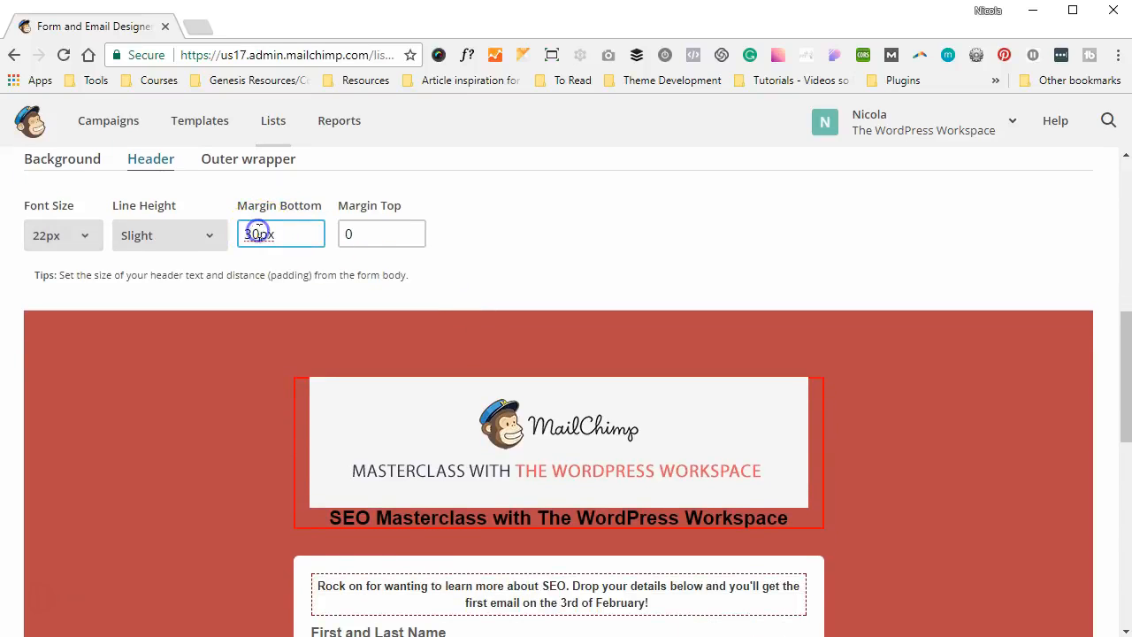
pyautogui.rightClick(529, 236)
pyautogui.click(492, 245)
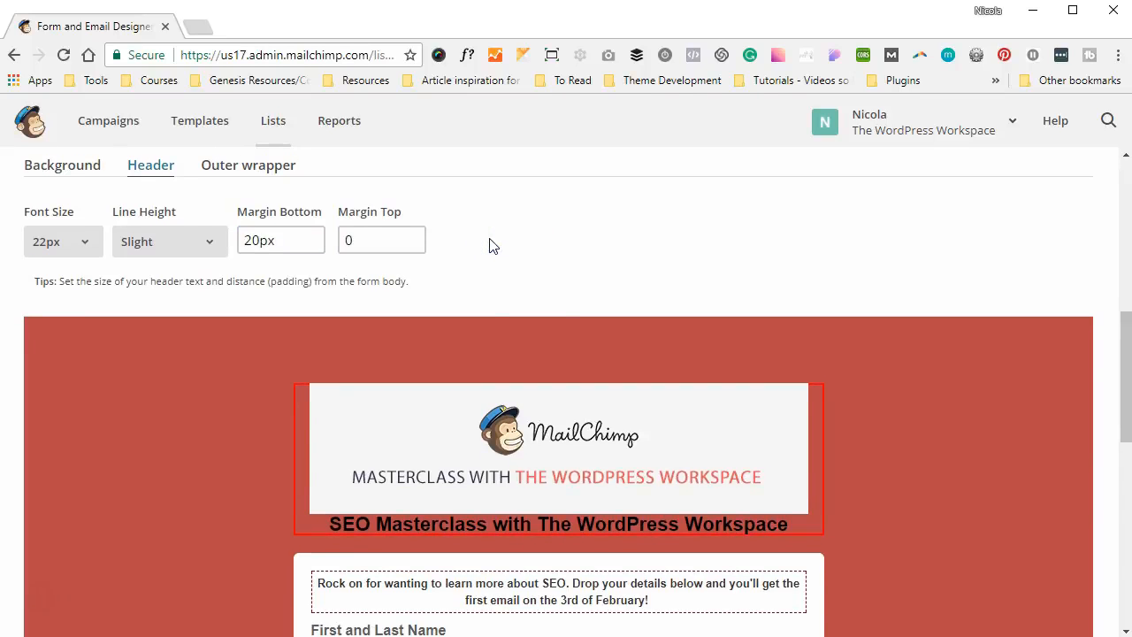
# Set the page's outer wrapper background to #ffffff and check the form preview
pyautogui.scroll(1, 489, 245)
pyautogui.click(282, 212)
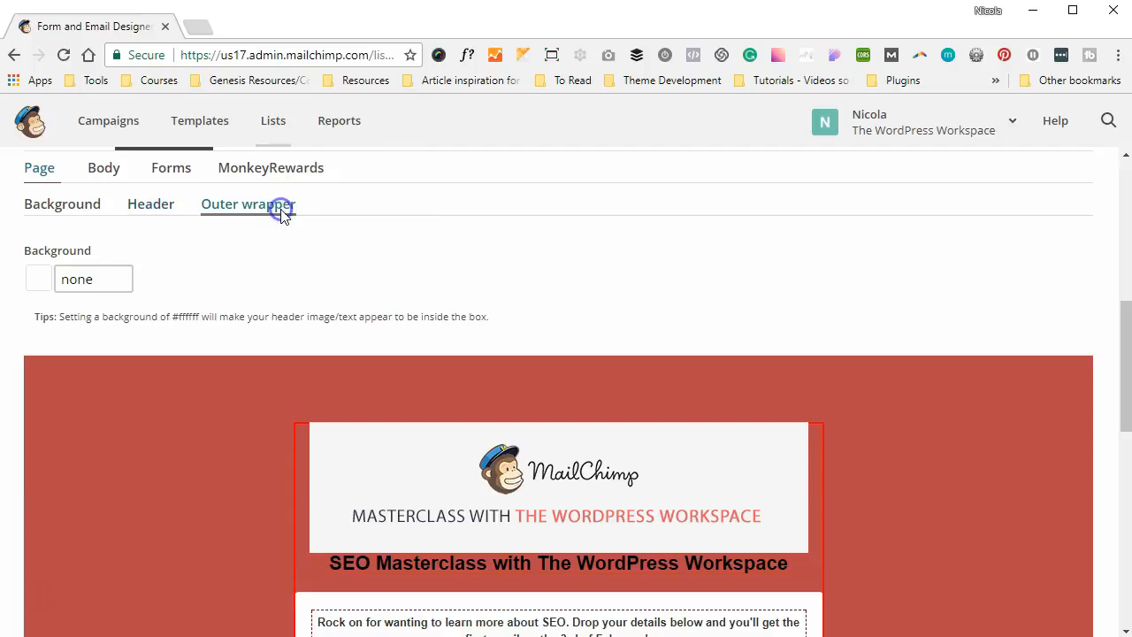
pyautogui.click(467, 301)
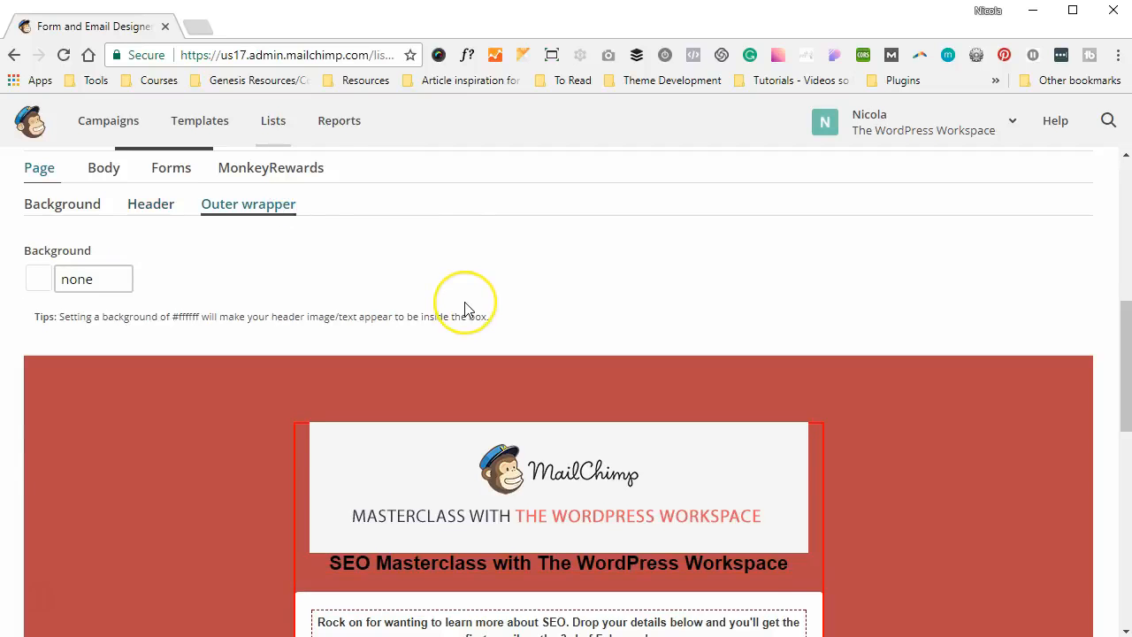
pyautogui.scroll(-4, 464, 304)
pyautogui.scroll(3, 467, 308)
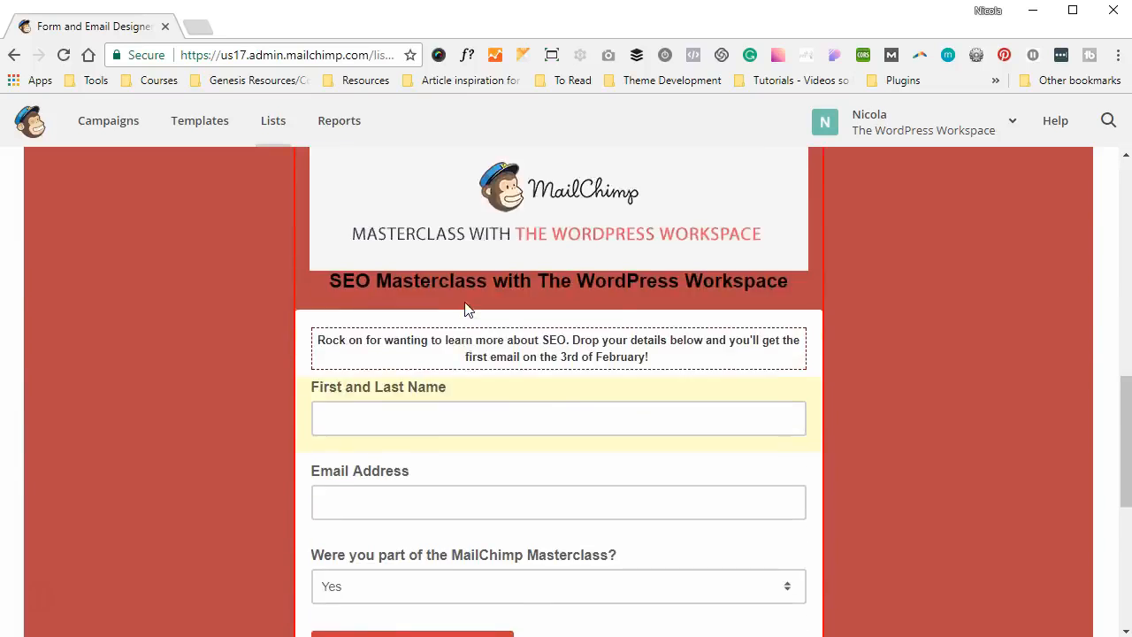
pyautogui.click(37, 208)
pyautogui.click(70, 207)
pyautogui.doubleClick(70, 206)
pyautogui.write('#n')
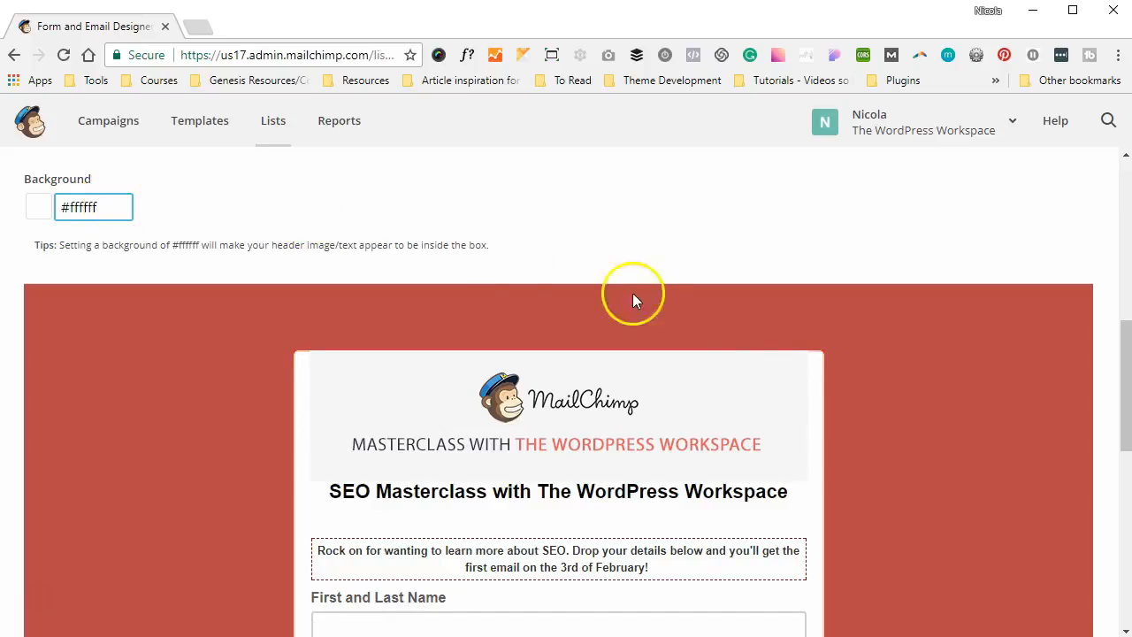
pyautogui.scroll(-4, 758, 340)
pyautogui.scroll(2, 758, 343)
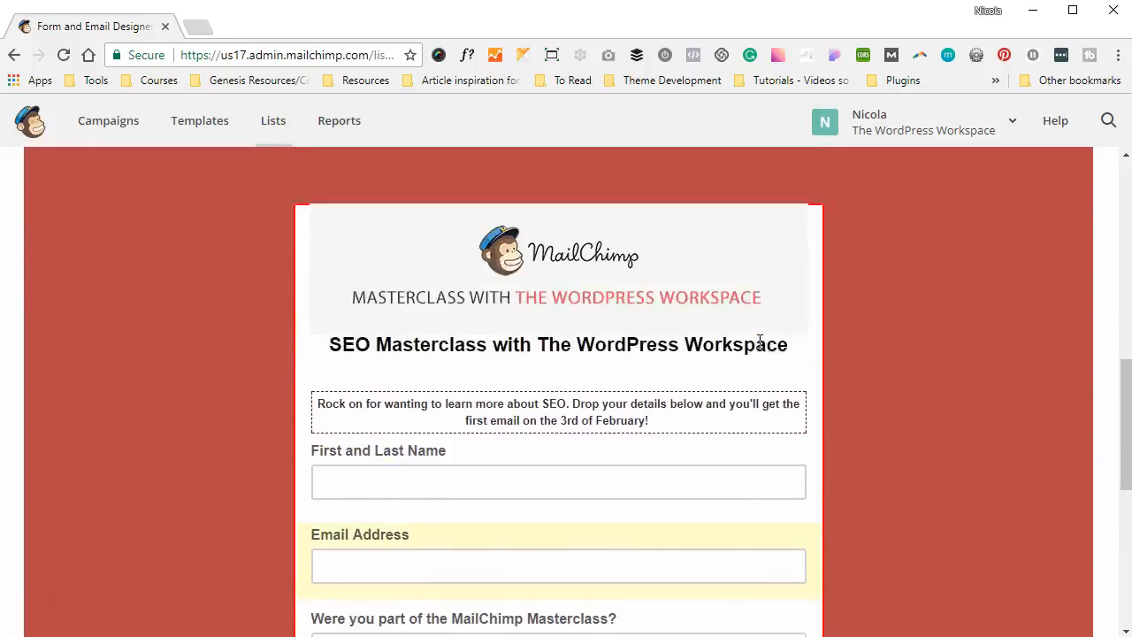
# Switch to the body foreground design settings and examine the form area they affect in the preview
pyautogui.scroll(2, 759, 344)
pyautogui.scroll(1, 363, 214)
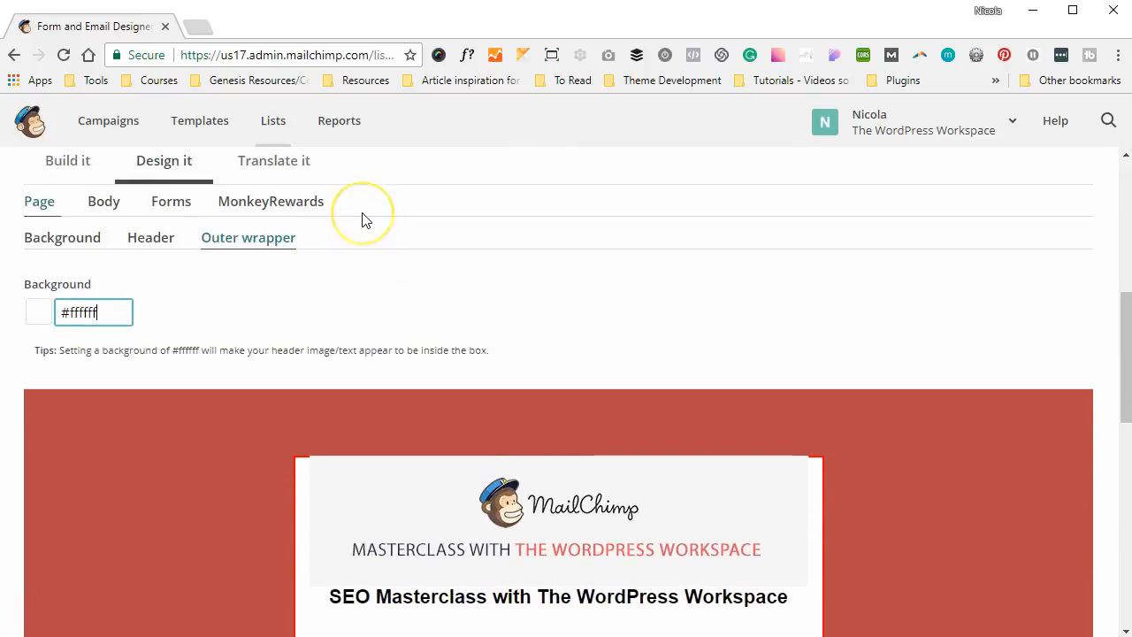
pyautogui.scroll(1, 362, 219)
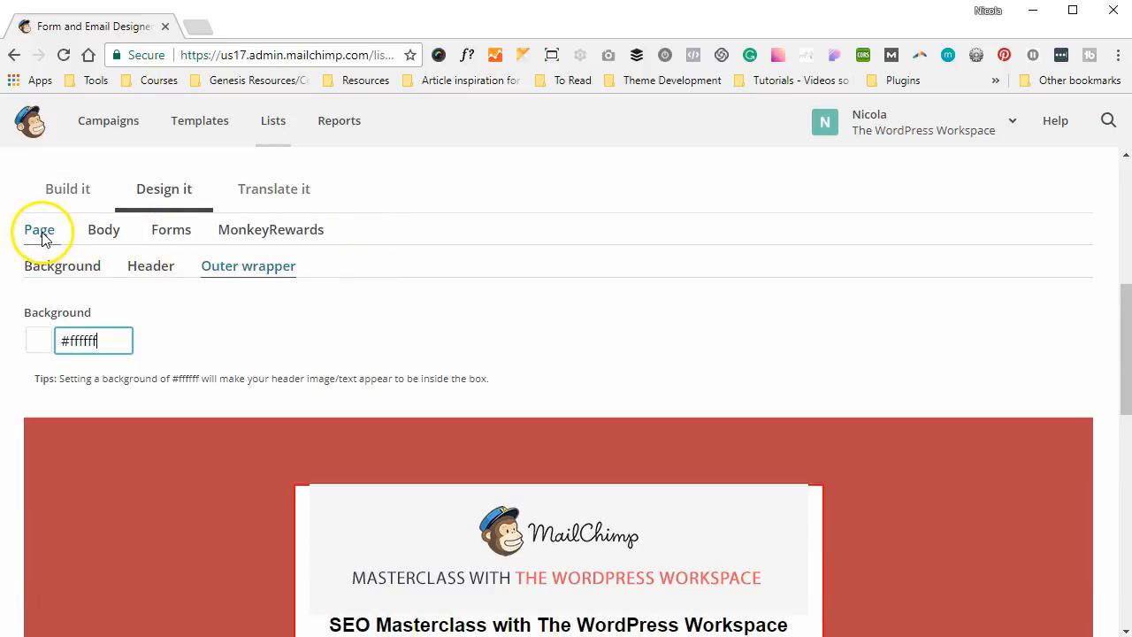
pyautogui.click(94, 245)
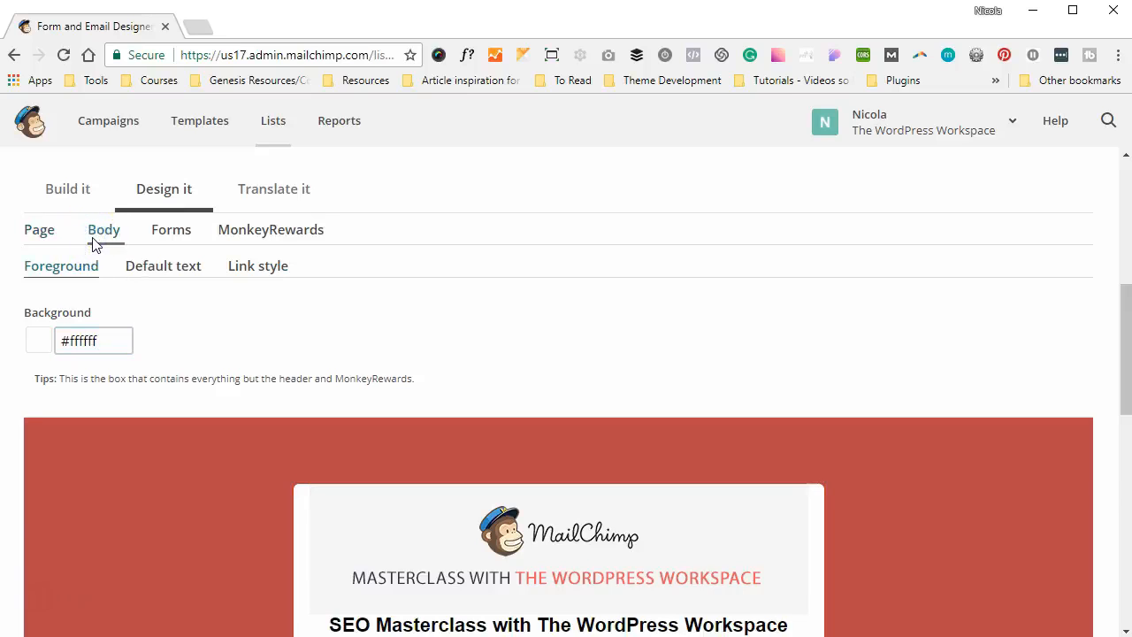
pyautogui.scroll(-3, 323, 347)
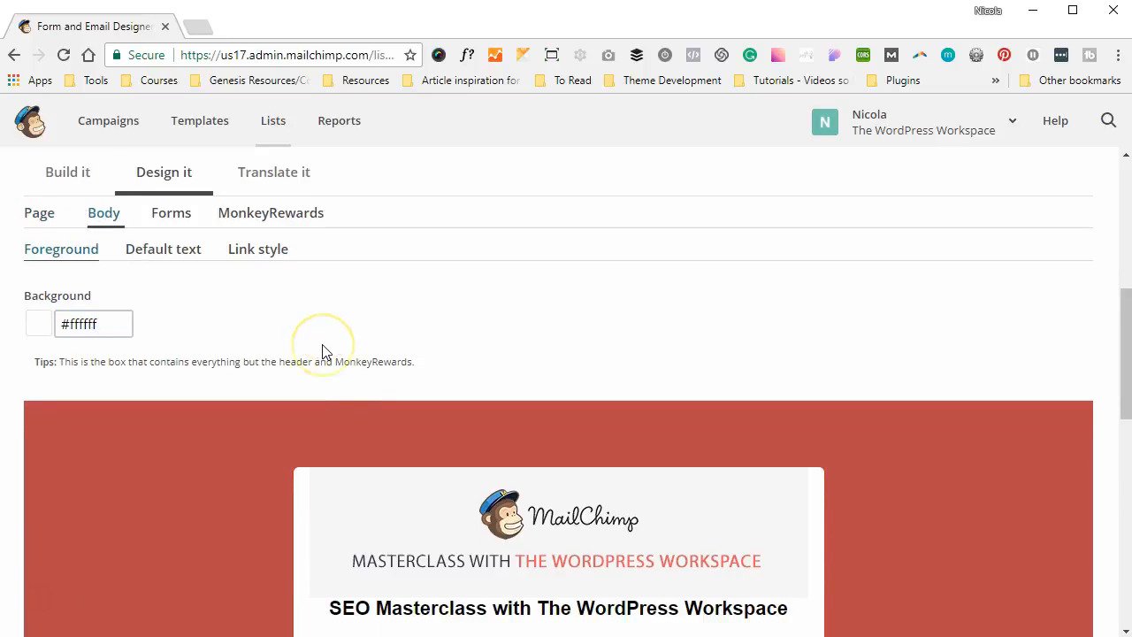
pyautogui.scroll(-2, 323, 351)
pyautogui.scroll(4, 324, 351)
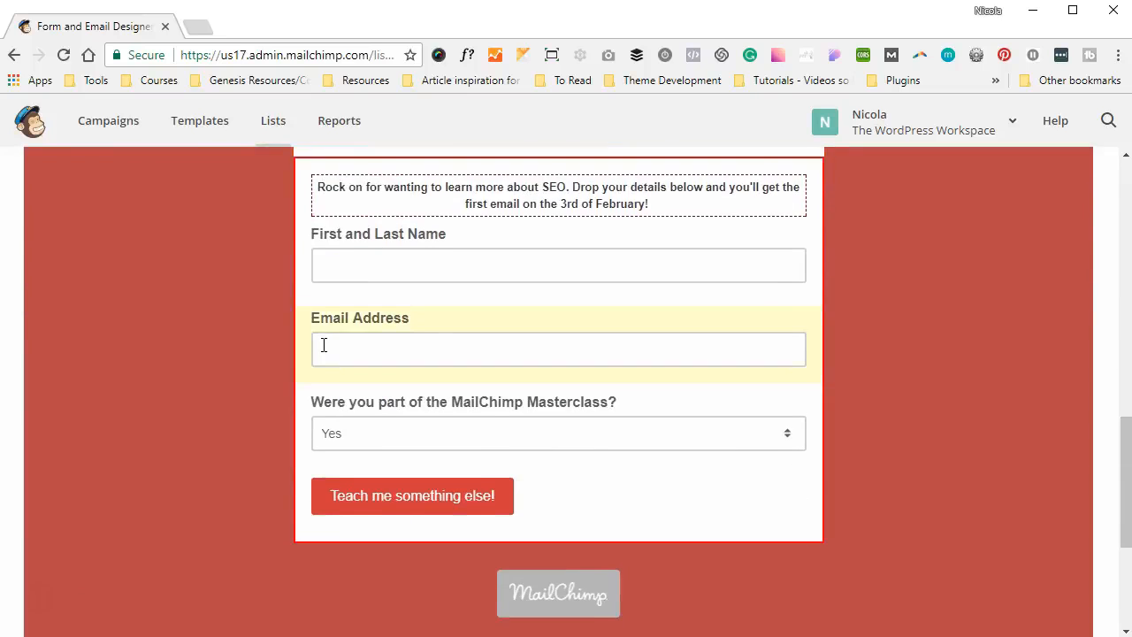
pyautogui.scroll(1, 324, 352)
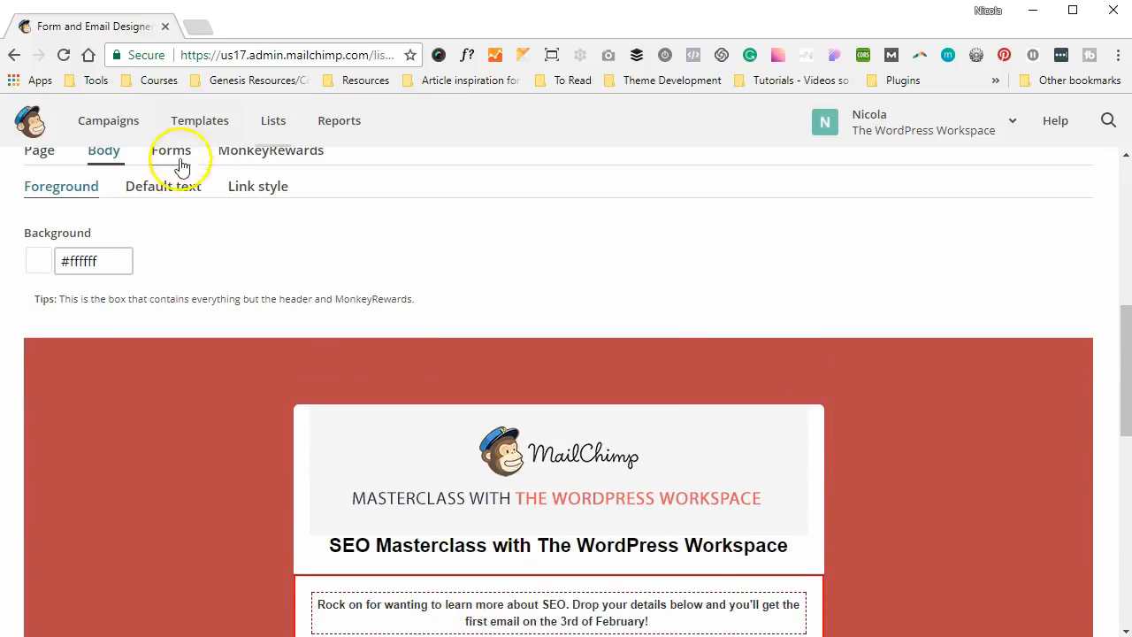
# Set the font family of the body's default text to Georgia and check the form preview
pyautogui.click(168, 186)
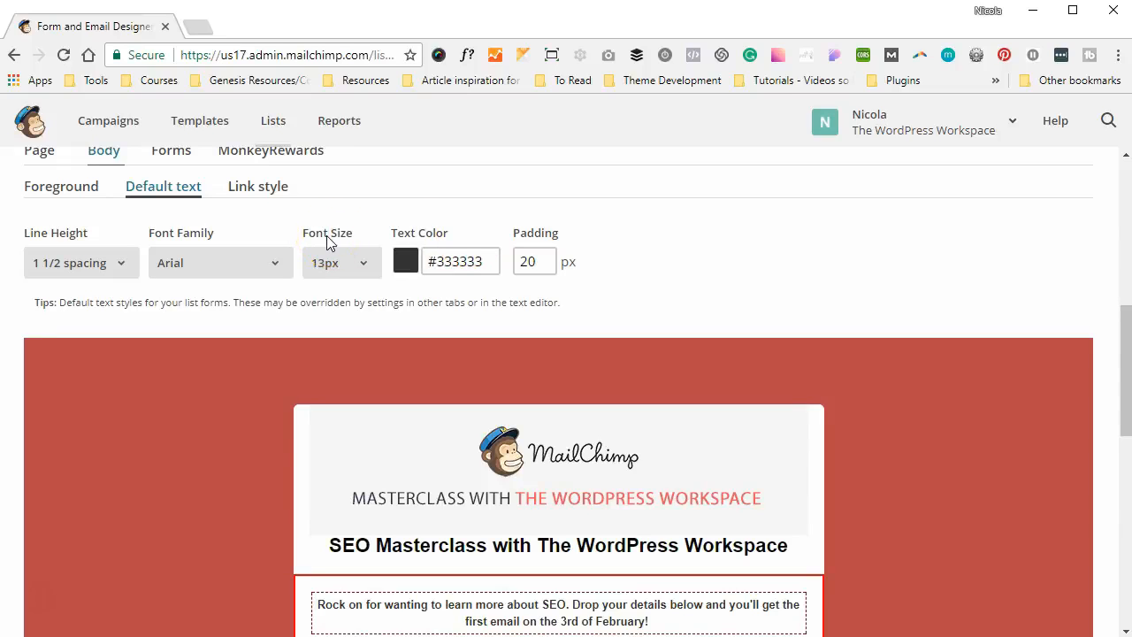
pyautogui.click(266, 265)
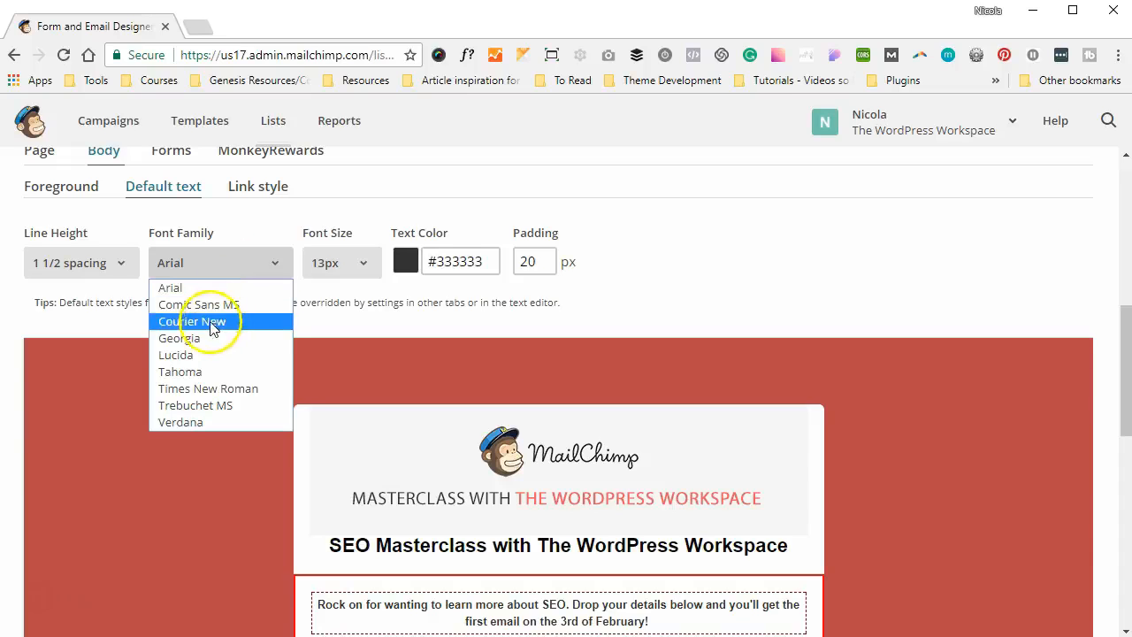
pyautogui.click(196, 338)
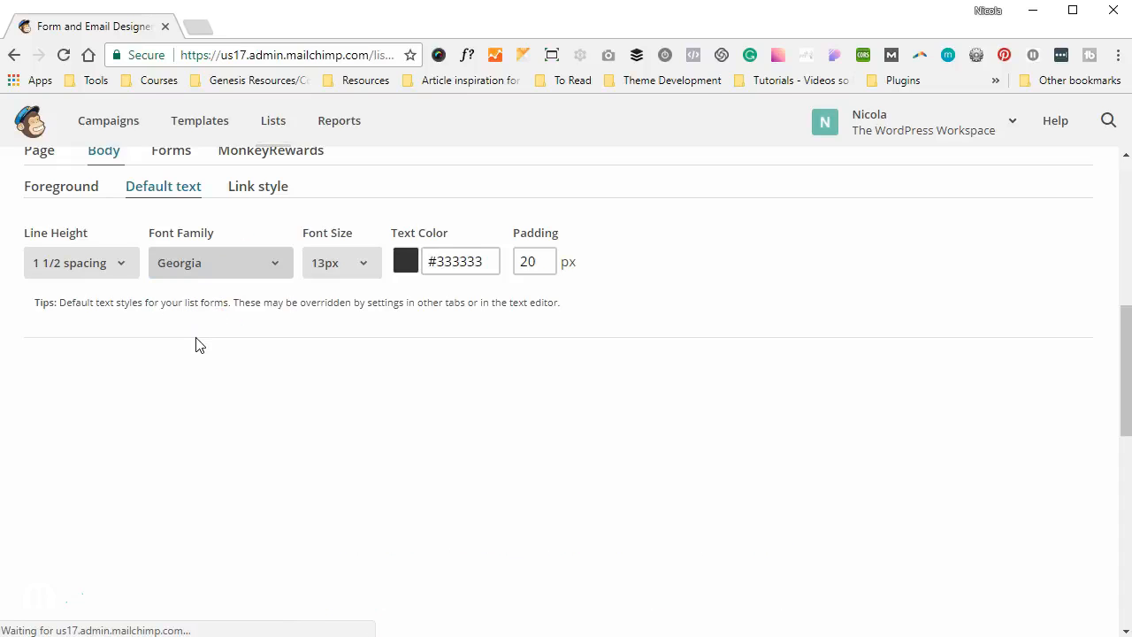
pyautogui.scroll(-2, 524, 357)
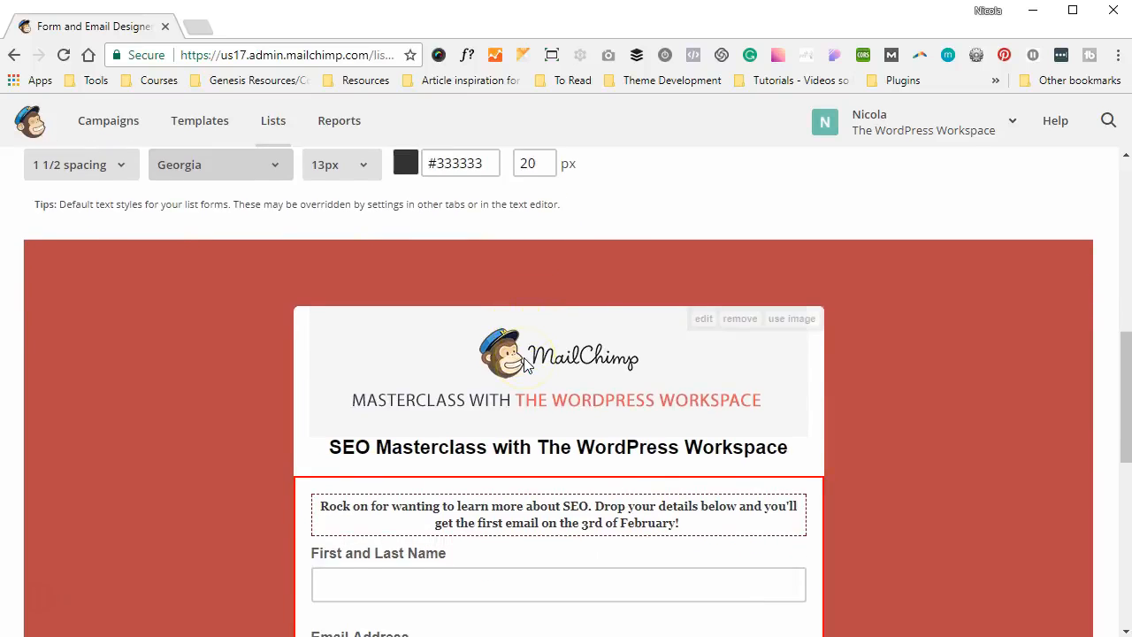
pyautogui.scroll(3, 509, 437)
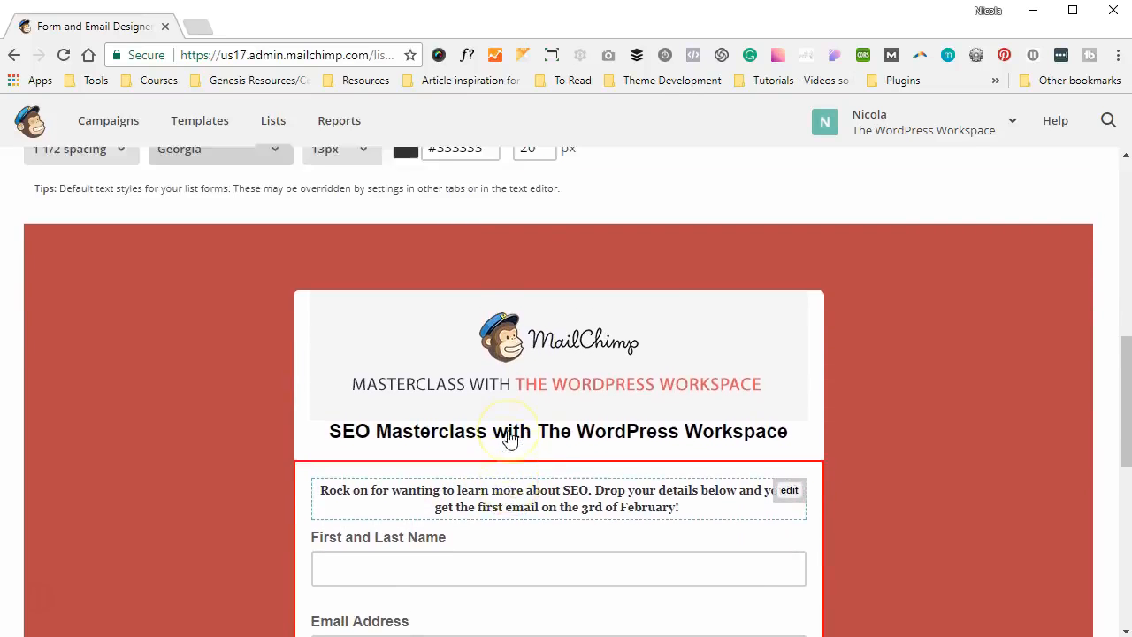
pyautogui.scroll(-1, 509, 437)
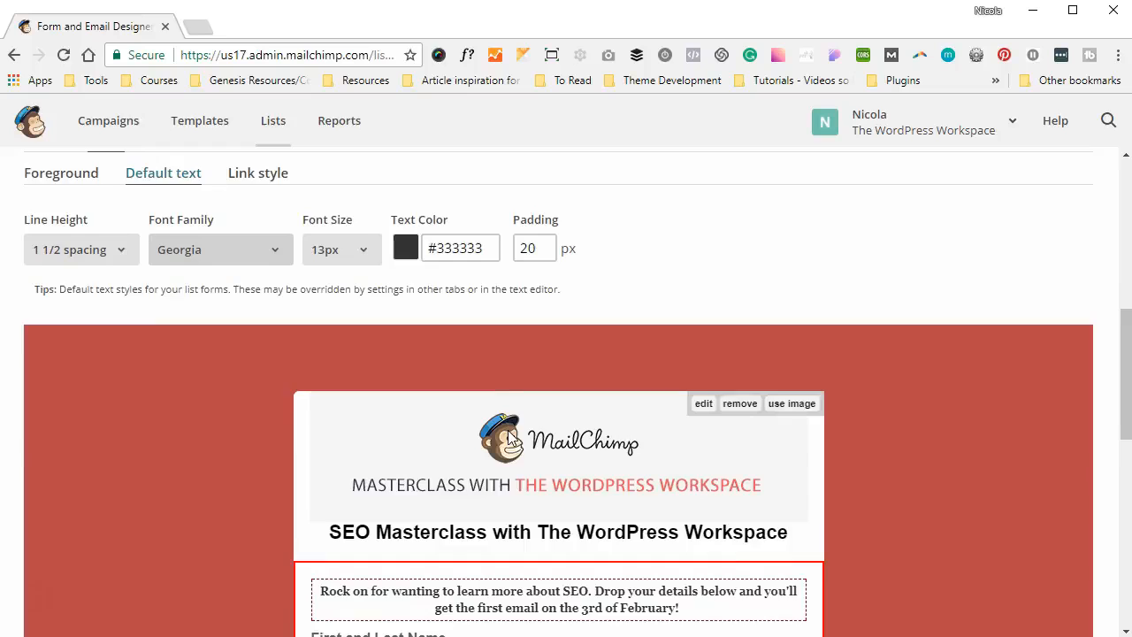
pyautogui.scroll(-1, 504, 442)
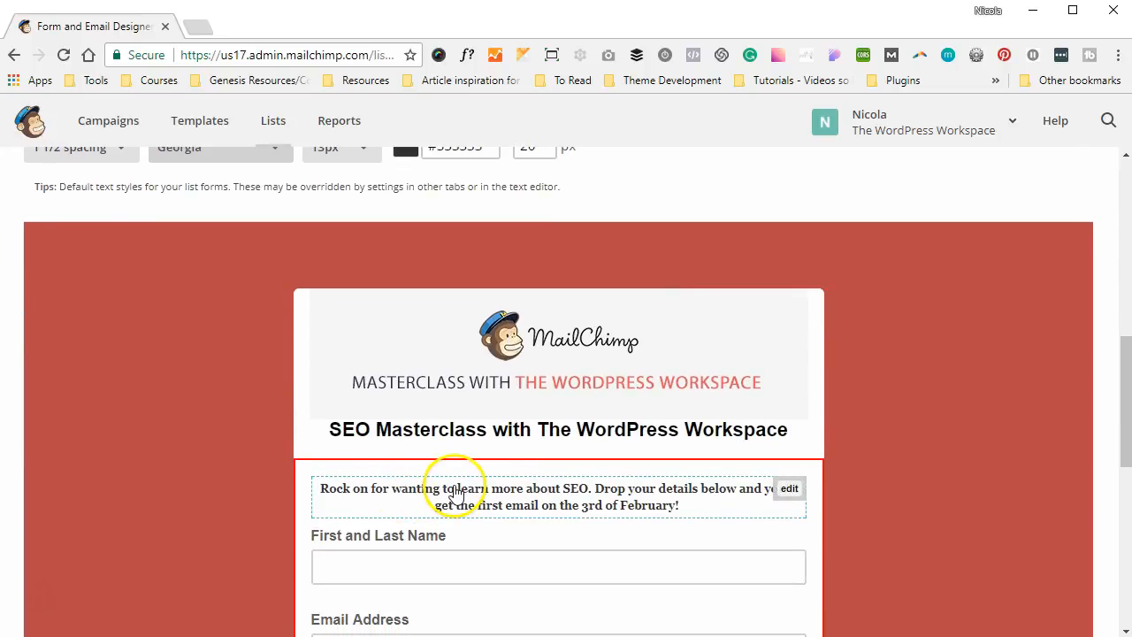
pyautogui.scroll(-3, 452, 509)
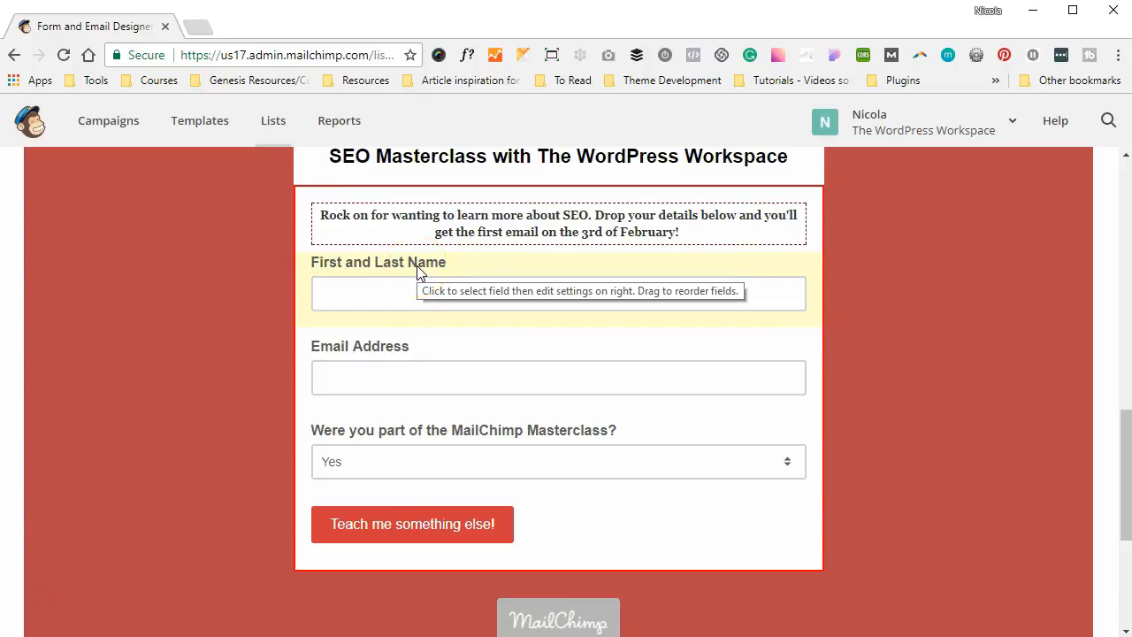
# Set the font size of the body's default text to 18px
pyautogui.scroll(4, 416, 265)
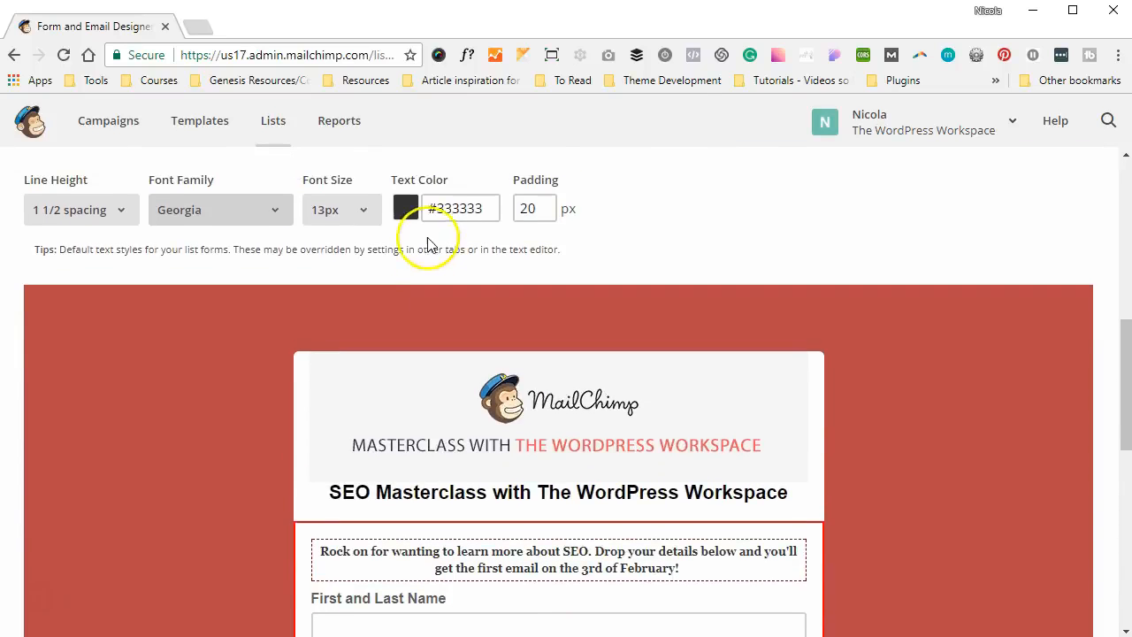
pyautogui.click(365, 213)
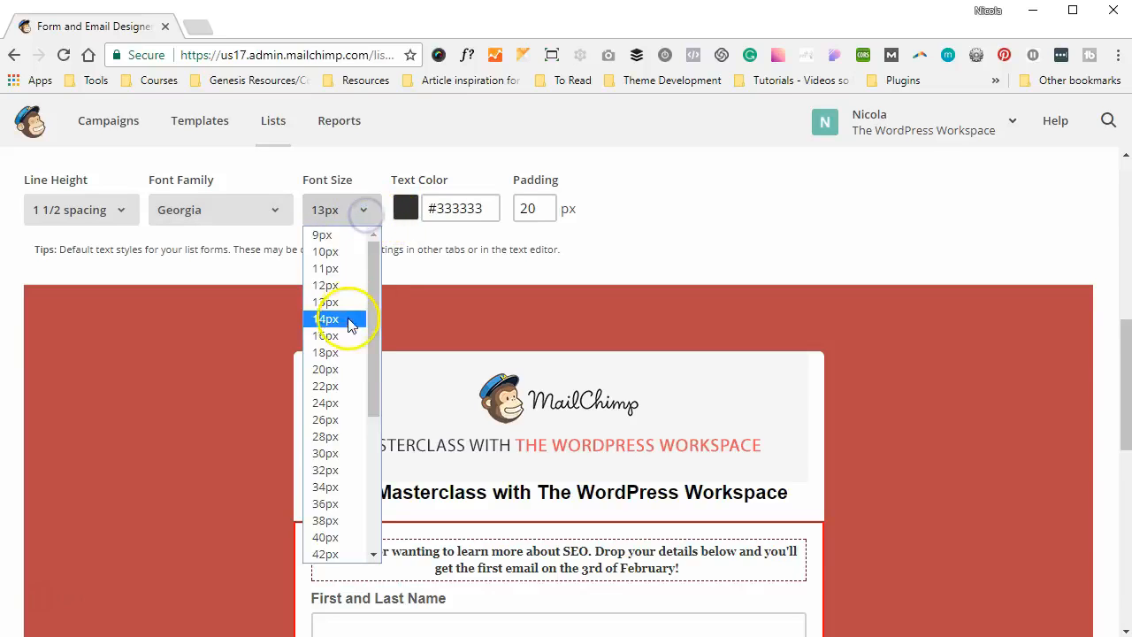
pyautogui.click(336, 353)
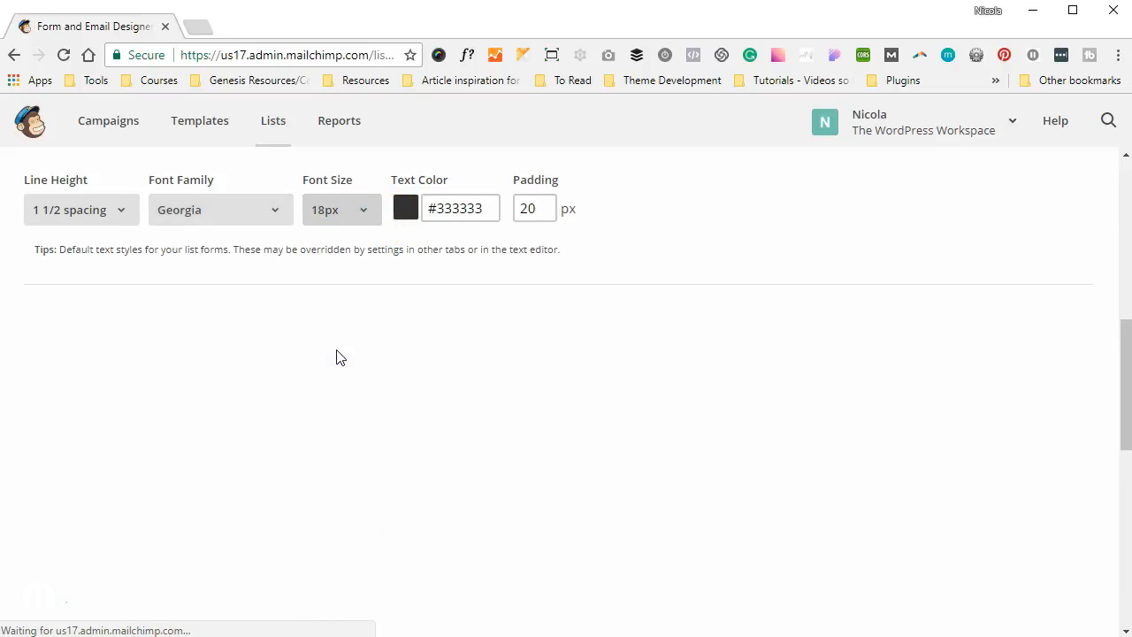
# Set the font size of the body's default text to 16px
pyautogui.click(357, 211)
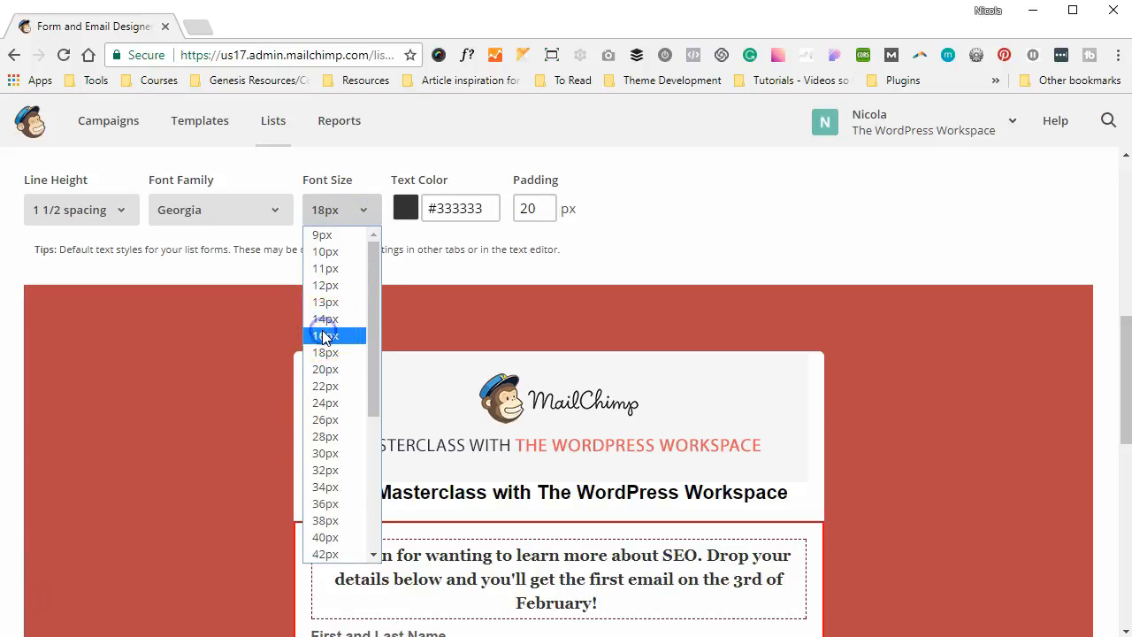
pyautogui.click(324, 336)
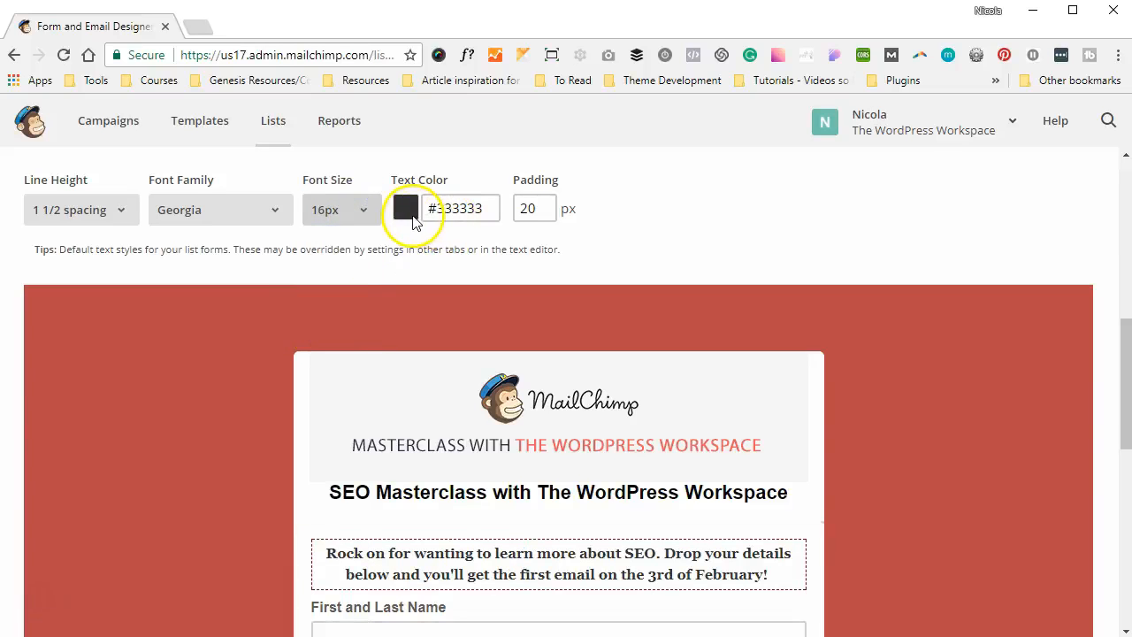
# Try out a blue-violet hue for the body's default text colour, leaving the colour selection without applying a shade
pyautogui.click(413, 221)
pyautogui.click(443, 207)
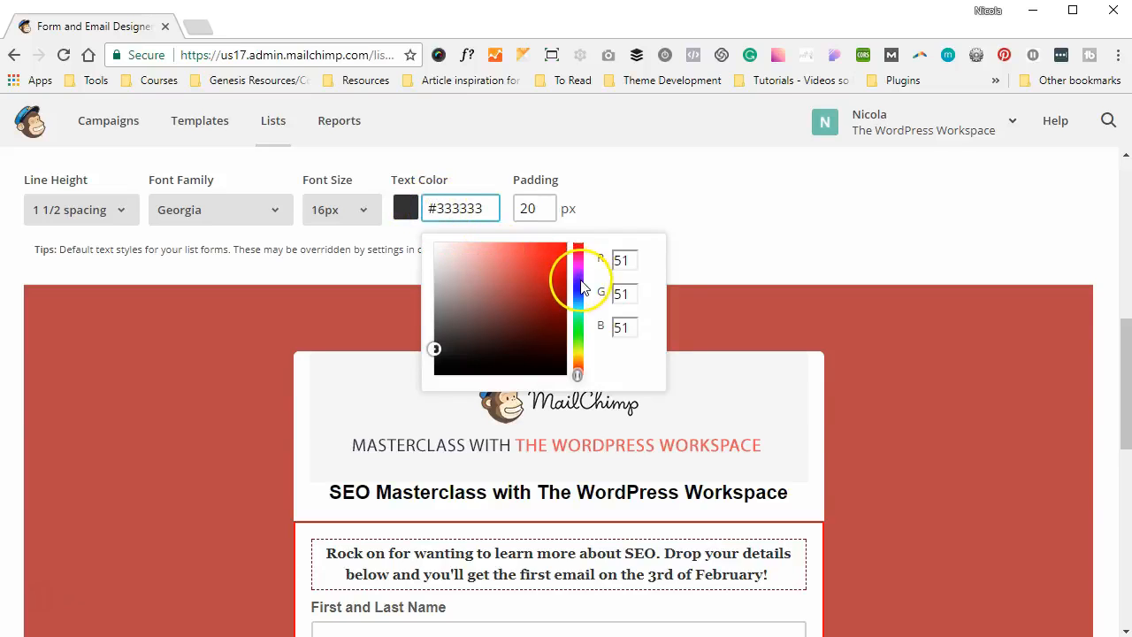
pyautogui.click(579, 280)
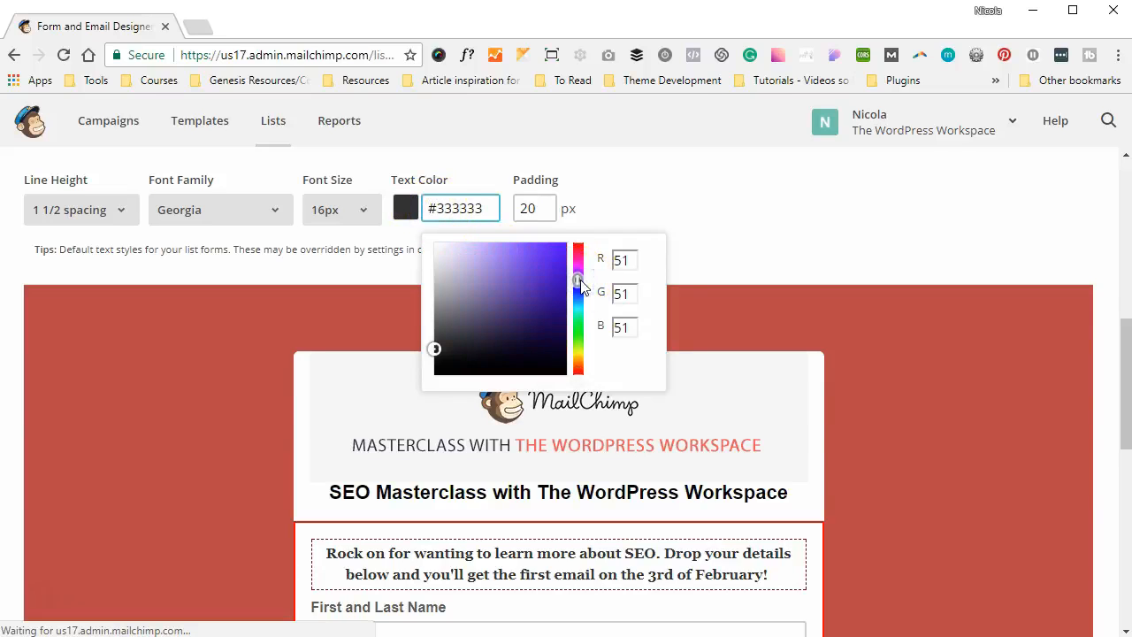
pyautogui.click(637, 212)
pyautogui.scroll(-1, 639, 215)
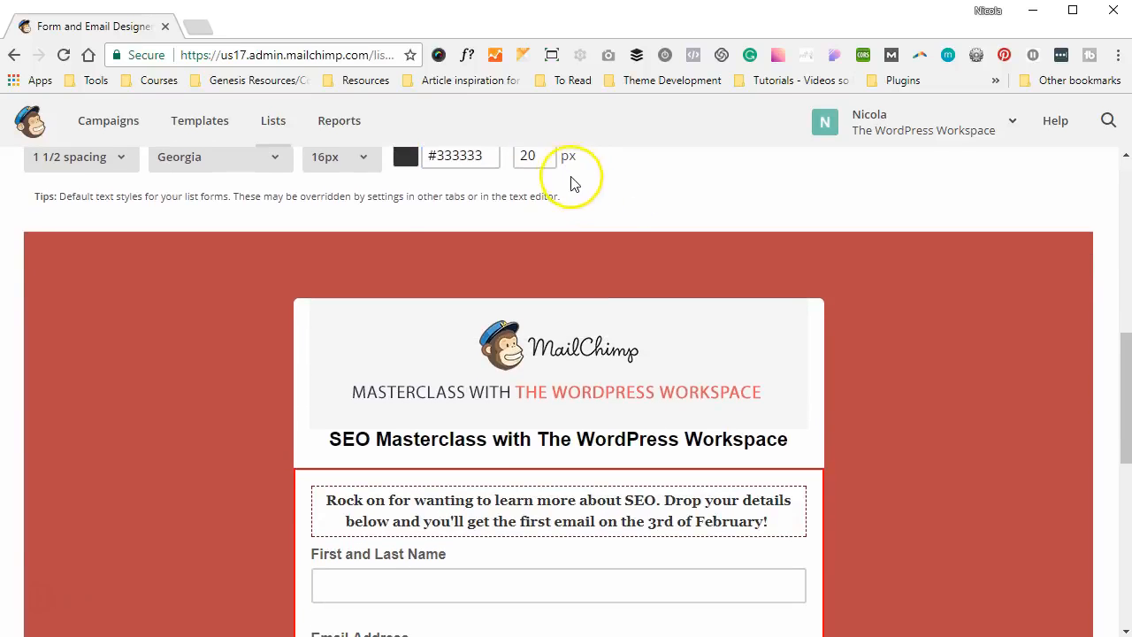
# Set the padding of the body's default text to 40 px
pyautogui.scroll(1, 601, 190)
pyautogui.click(542, 167)
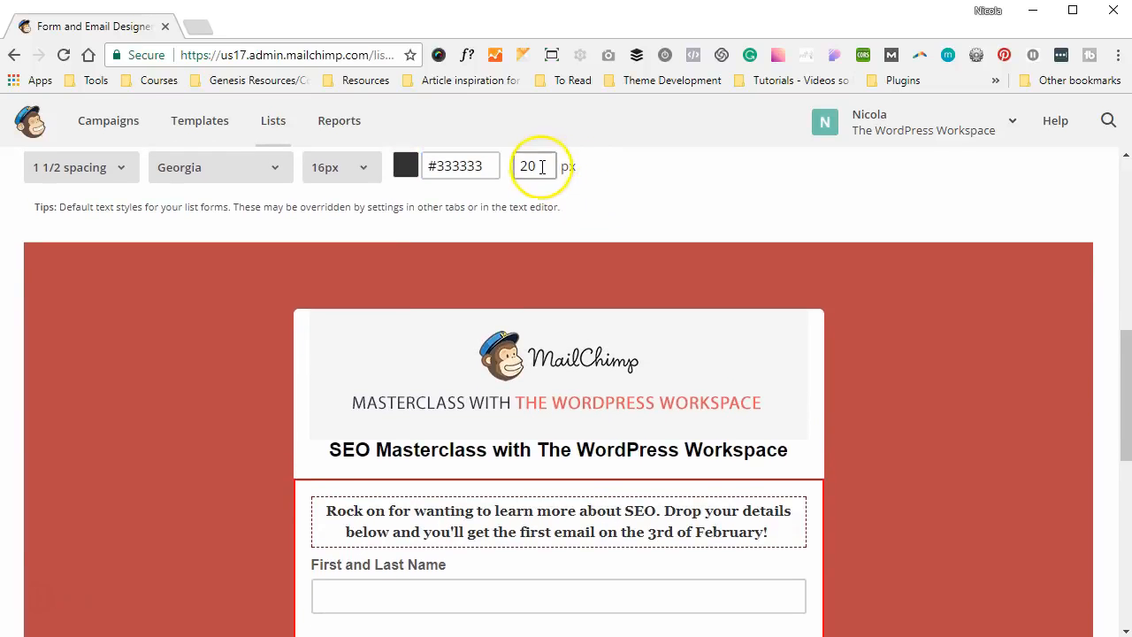
pyautogui.click(539, 166)
pyautogui.press('BackSpace')
pyautogui.press('BackSpace')
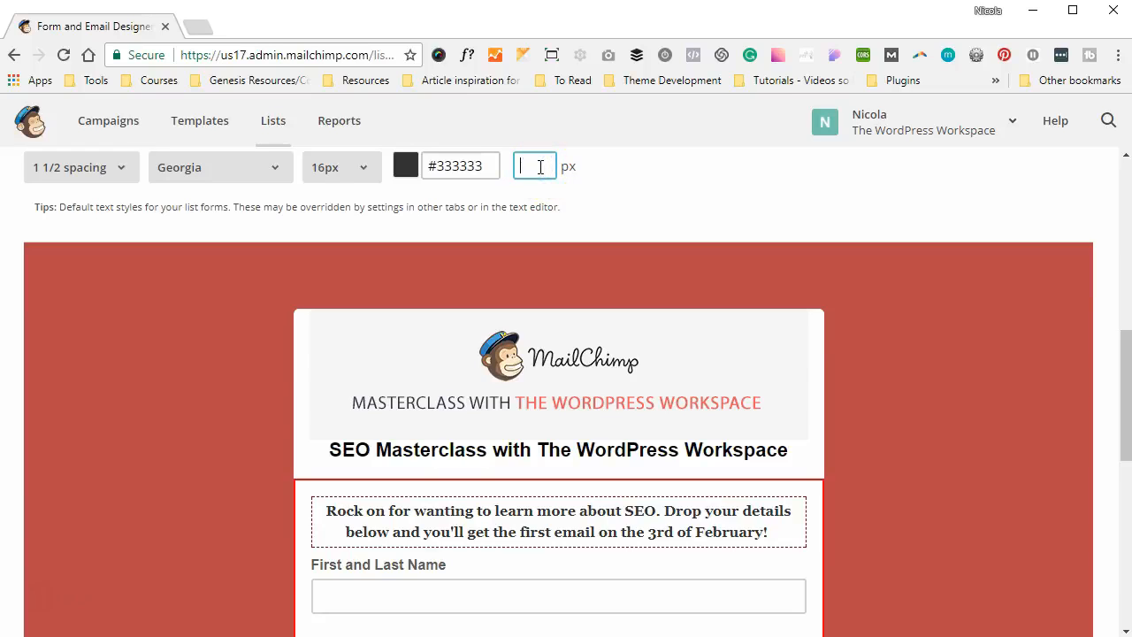
pyautogui.write('40')
pyautogui.click(624, 192)
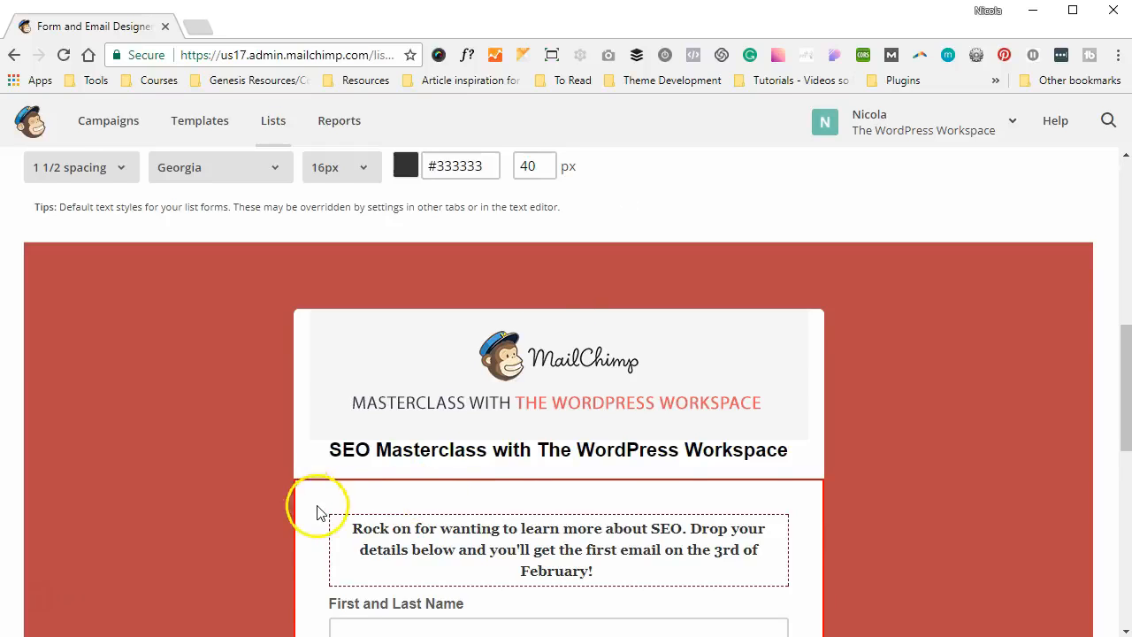
# Restore the padding of the body's default text to 20 px
pyautogui.click(533, 167)
pyautogui.press('BackSpace')
pyautogui.write('20')
pyautogui.click(714, 177)
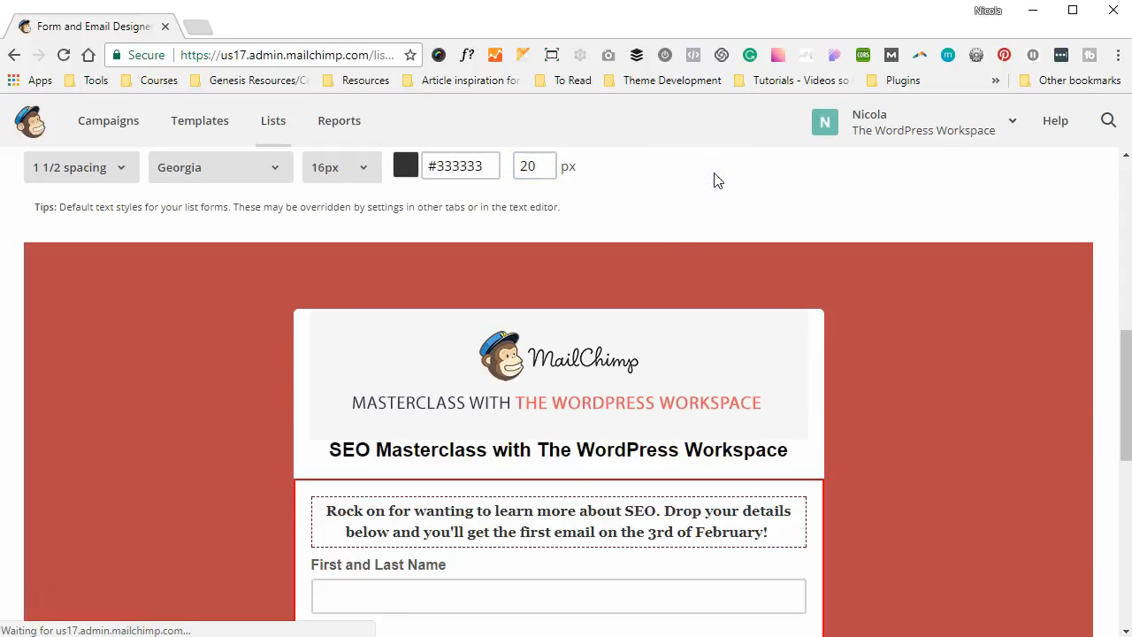
# Switch to the body's link style settings and examine the hyperlink colour option alongside the form preview
pyautogui.scroll(2, 649, 222)
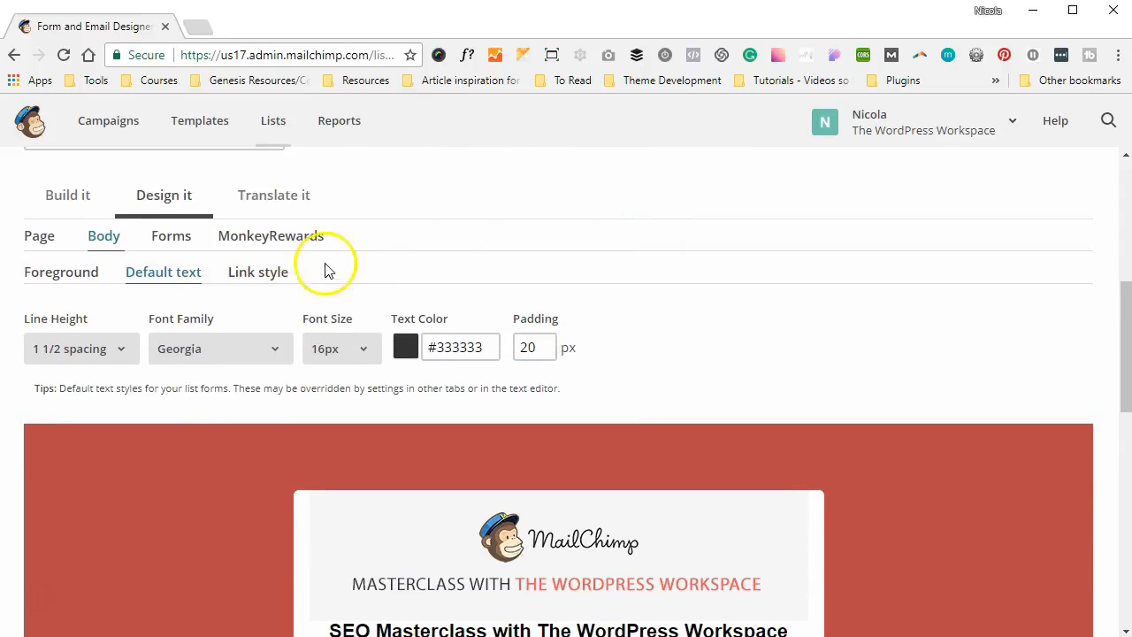
pyautogui.click(285, 280)
pyautogui.scroll(-1, 624, 343)
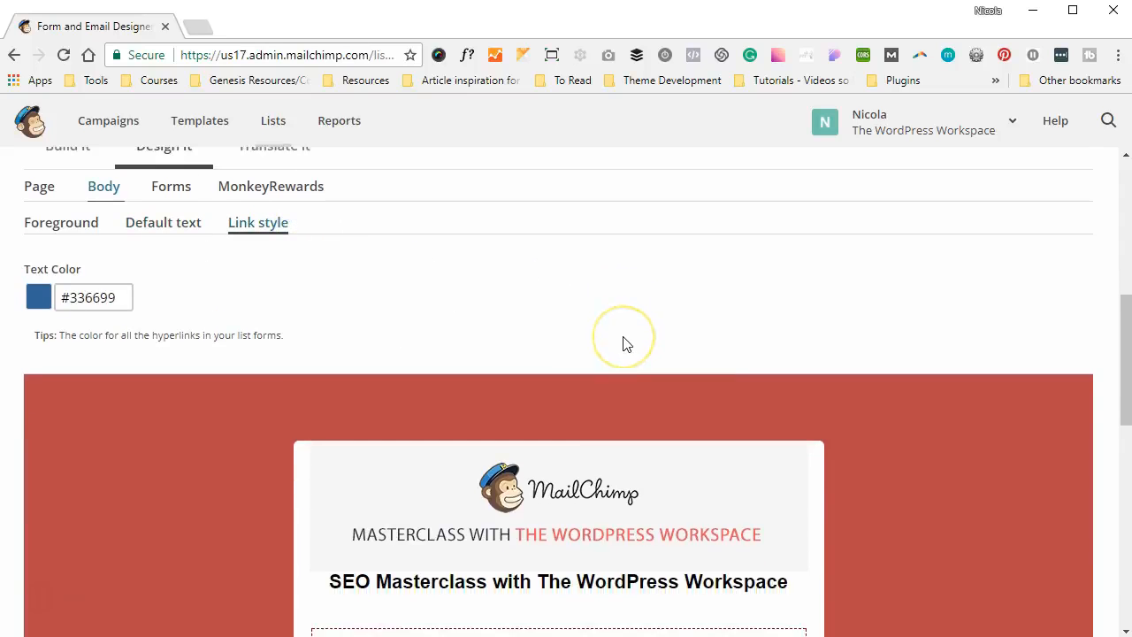
pyautogui.scroll(-3, 623, 343)
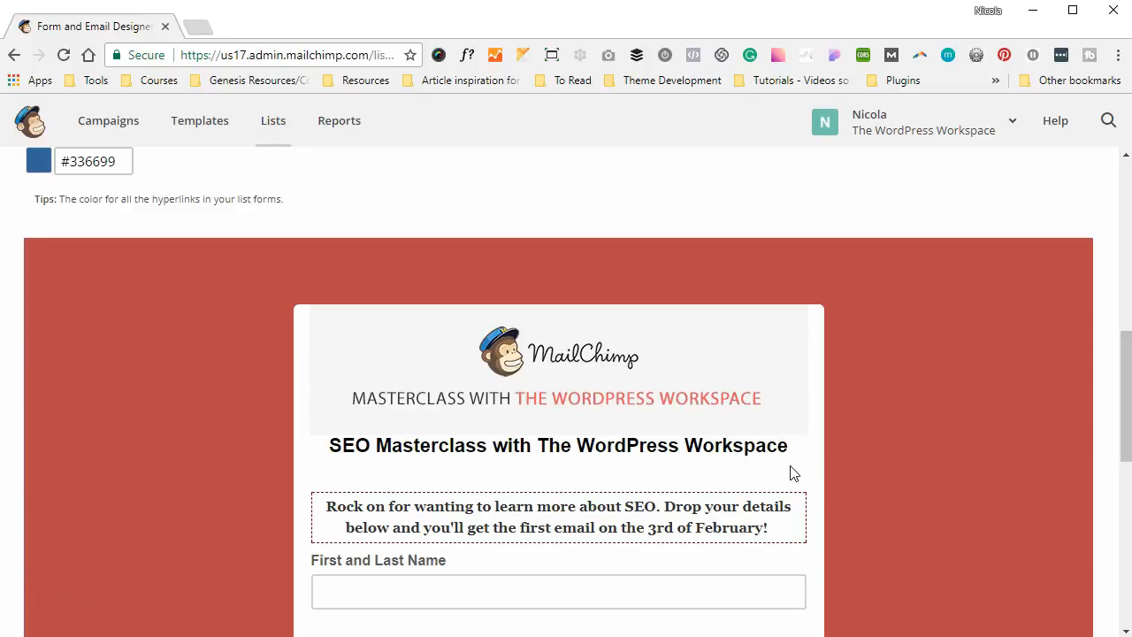
pyautogui.scroll(3, 794, 473)
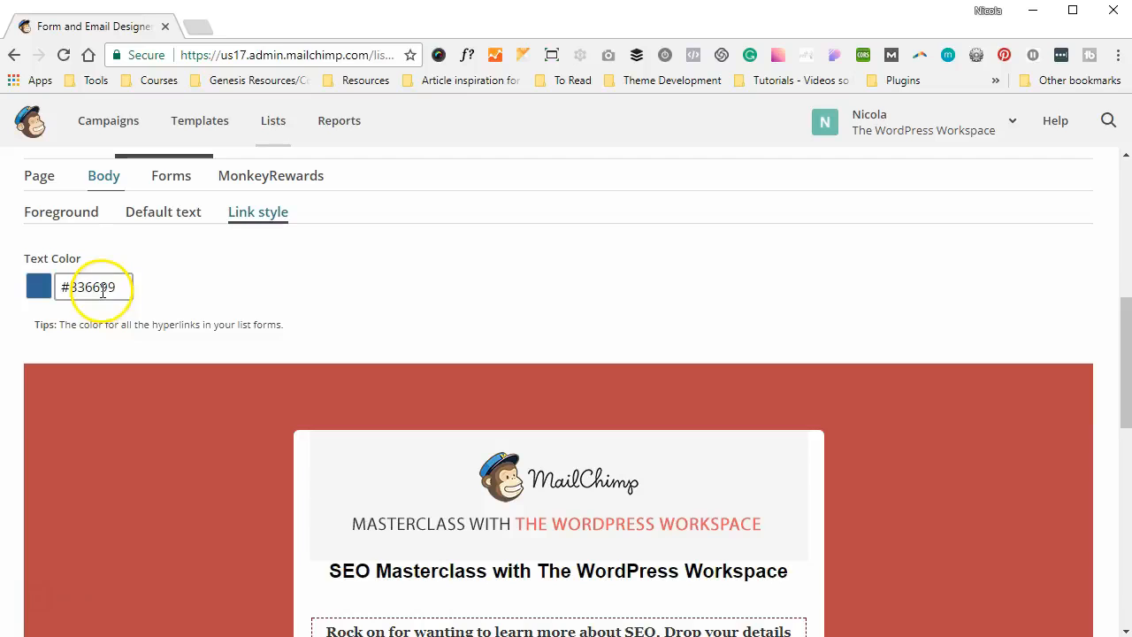
pyautogui.scroll(2, 256, 306)
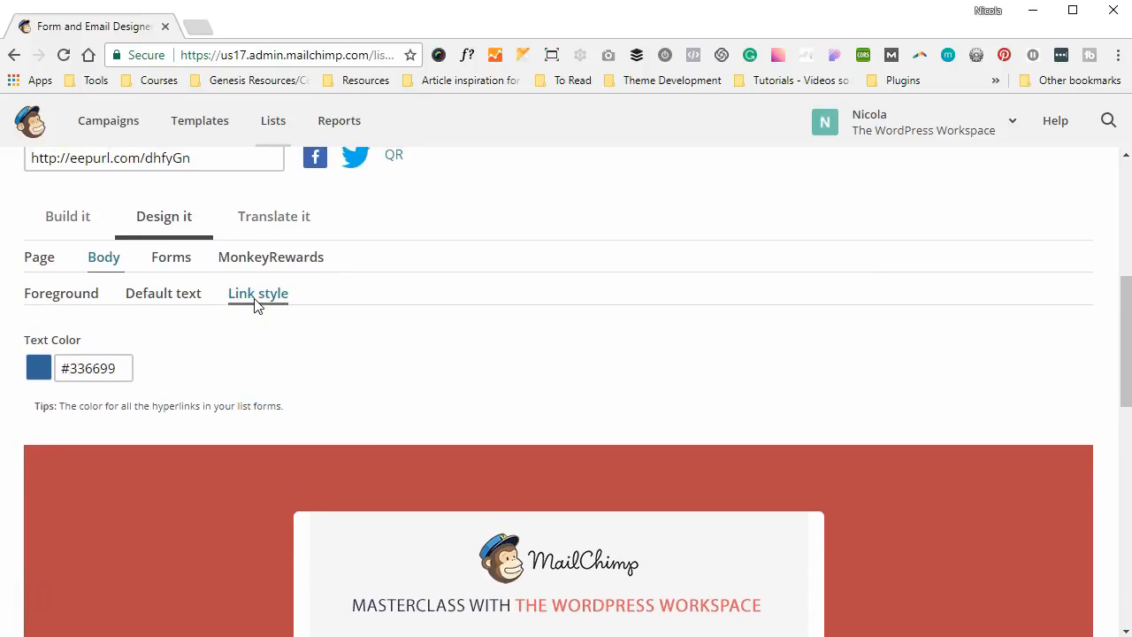
# Switch to the forms design settings, set the button background to #d1cf3b and check the button in the preview
pyautogui.click(178, 258)
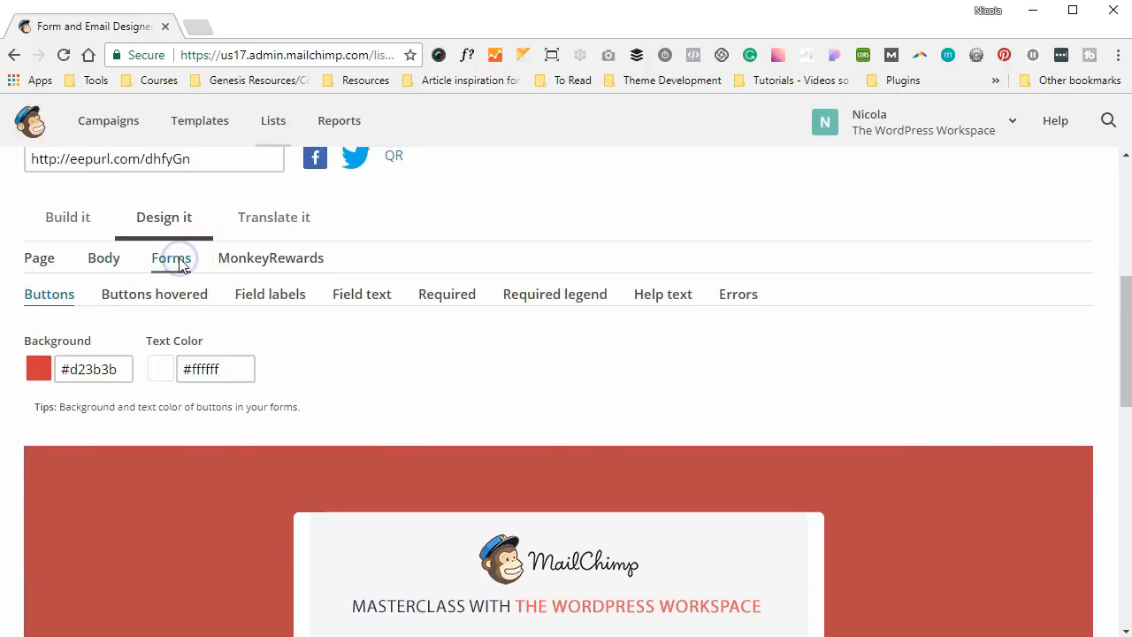
pyautogui.scroll(-6, 572, 405)
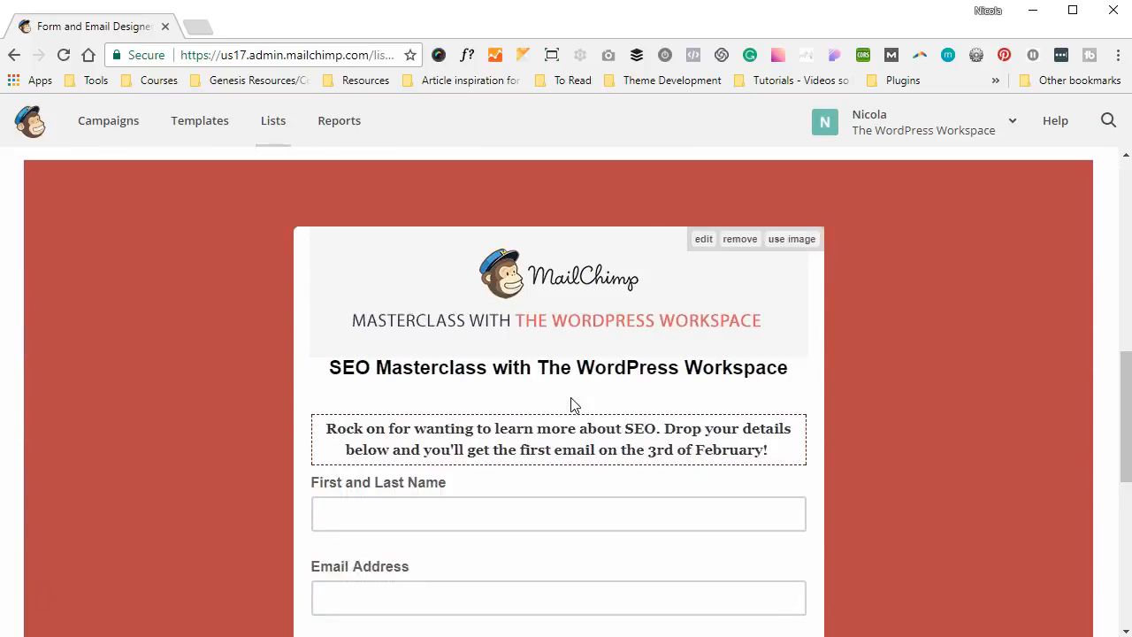
pyautogui.scroll(6, 572, 405)
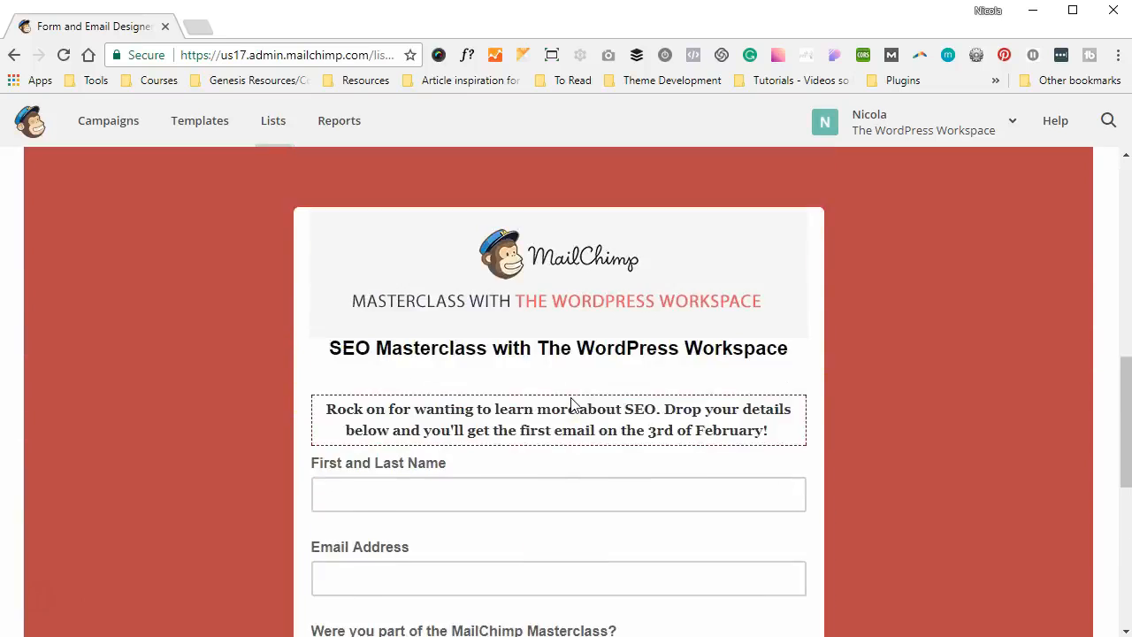
pyautogui.click(75, 285)
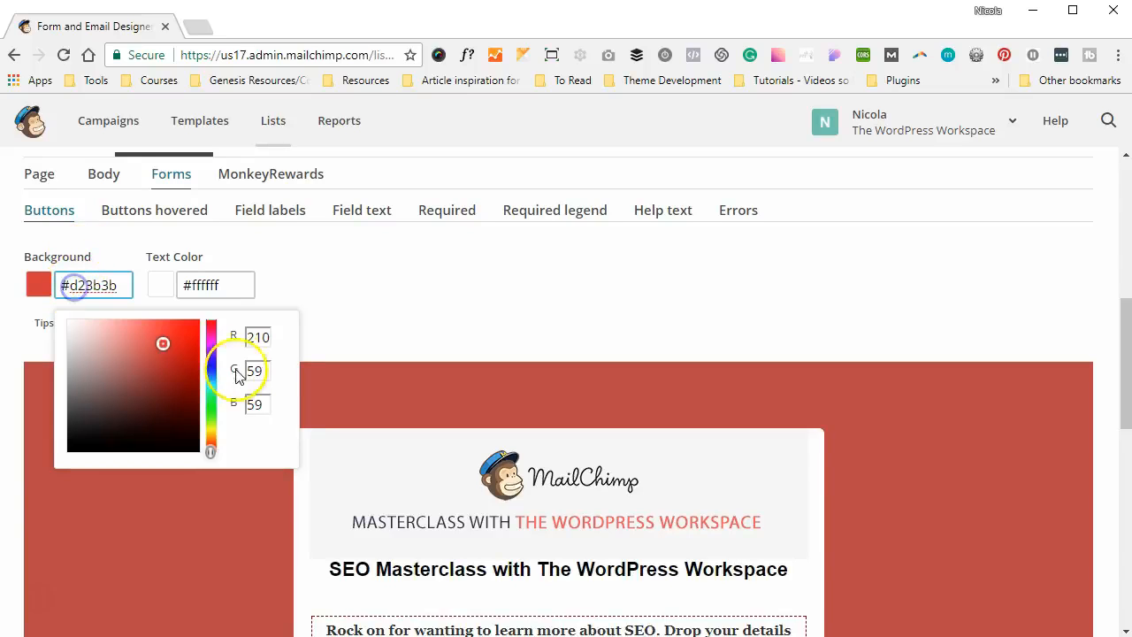
pyautogui.click(207, 430)
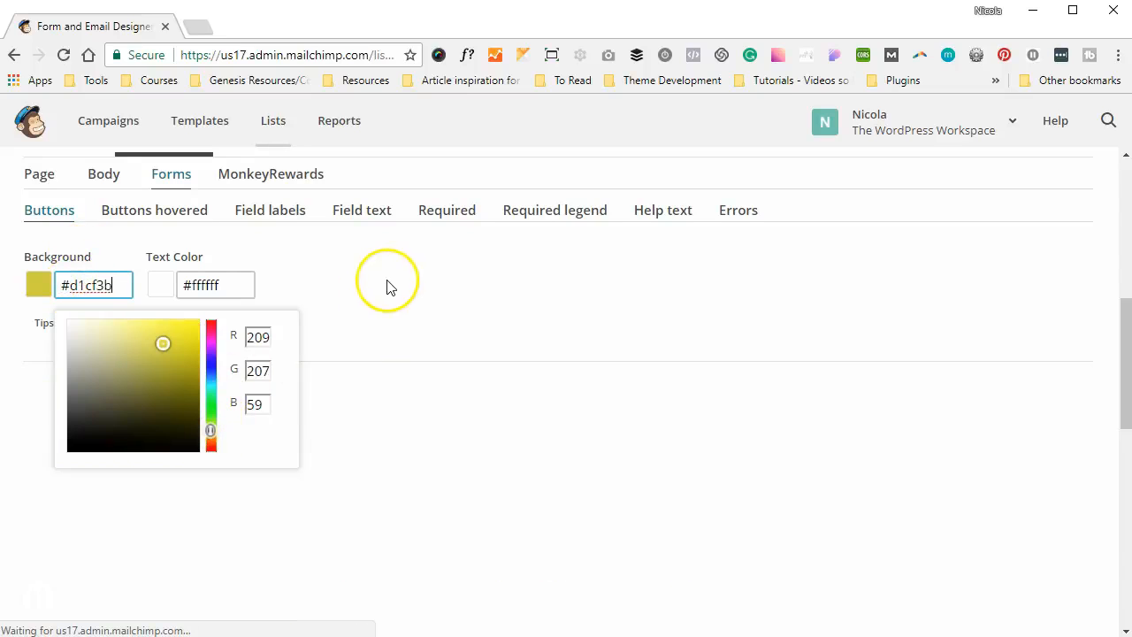
pyautogui.click(389, 283)
pyautogui.scroll(-5, 392, 285)
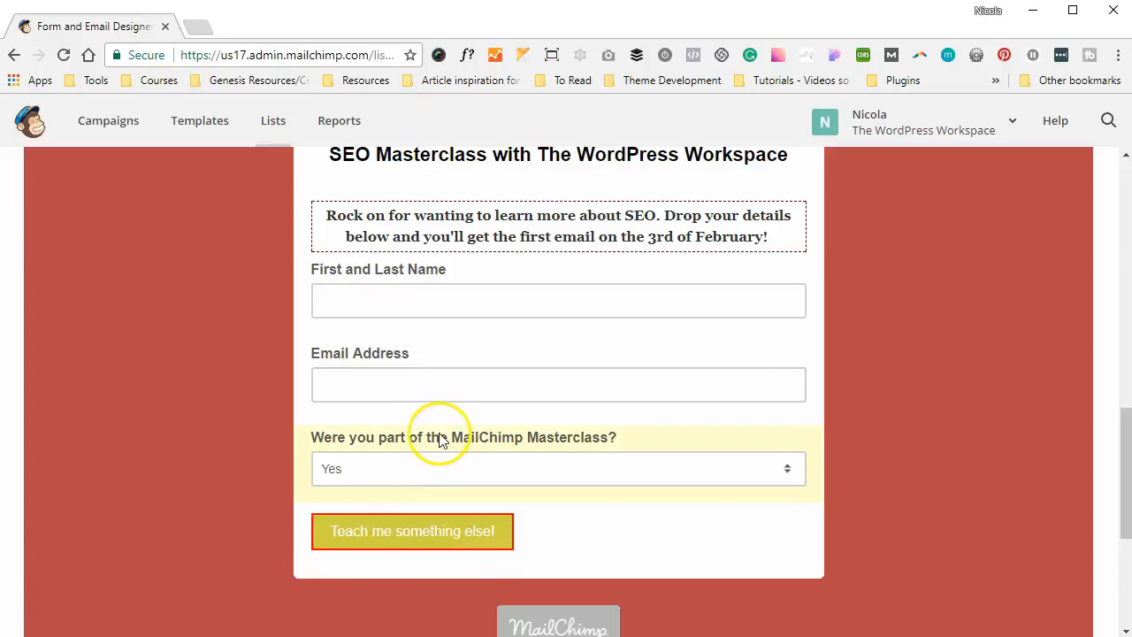
# Switch to the hovered button settings and examine their background and text colours
pyautogui.scroll(3, 439, 437)
pyautogui.scroll(4, 444, 433)
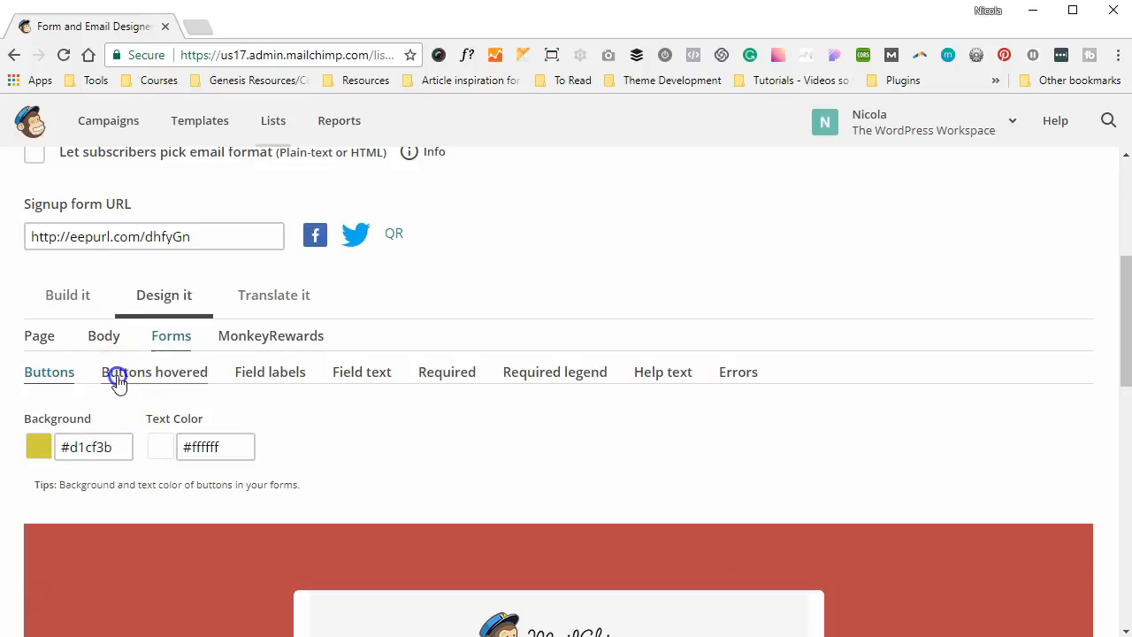
pyautogui.click(119, 373)
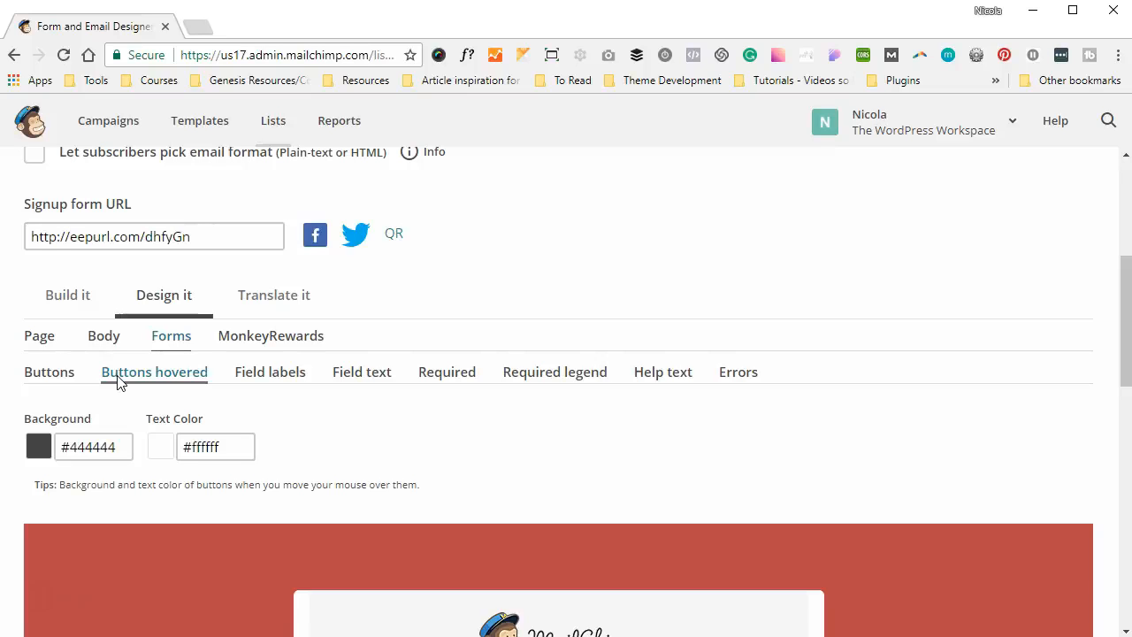
# Set the font family of the form's field labels to Georgia and check the labels in the preview
pyautogui.click(253, 378)
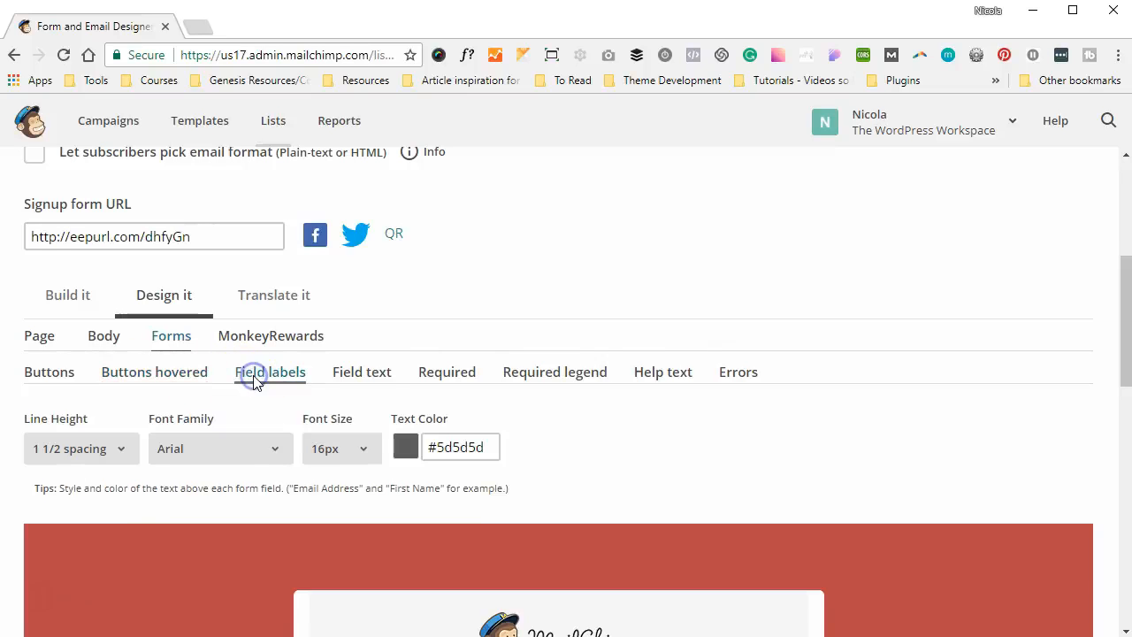
pyautogui.scroll(-3, 617, 424)
pyautogui.scroll(-2, 616, 425)
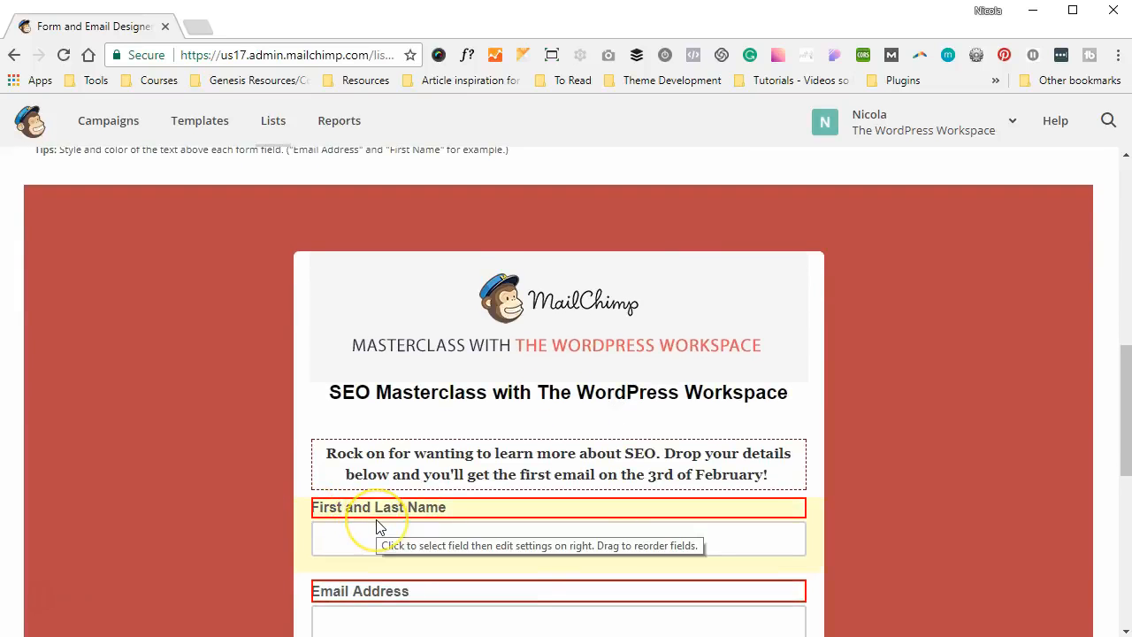
pyautogui.scroll(3, 378, 527)
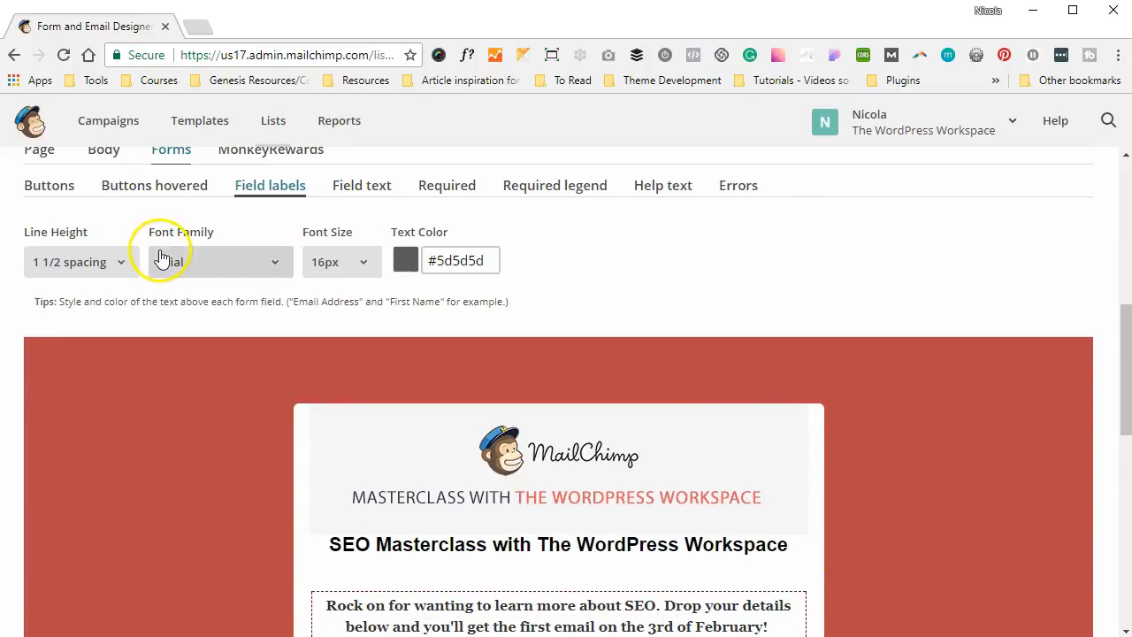
pyautogui.click(160, 253)
pyautogui.click(173, 341)
pyautogui.click(619, 309)
pyautogui.scroll(-1, 619, 311)
pyautogui.scroll(-1, 620, 311)
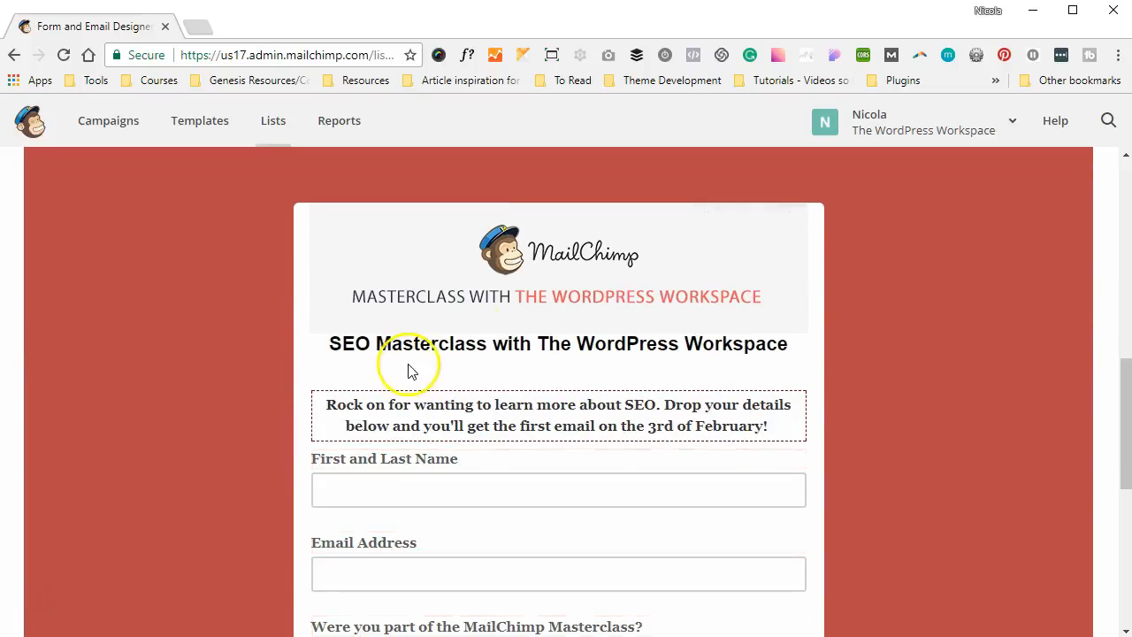
# Set the font size of the form's field labels to 14px
pyautogui.scroll(1, 460, 385)
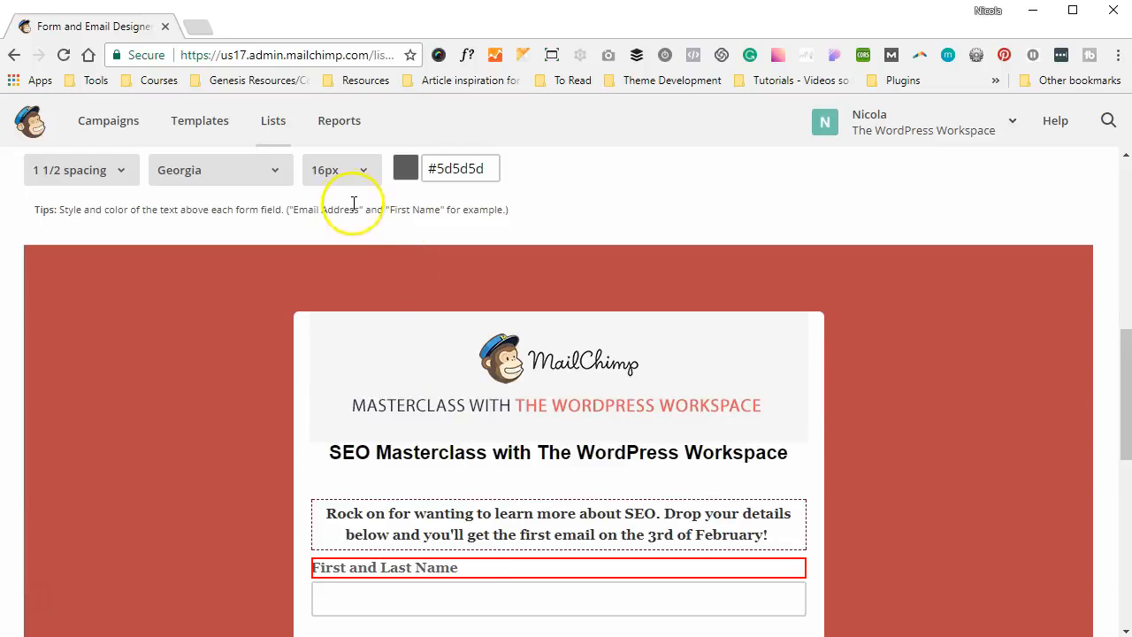
pyautogui.click(343, 170)
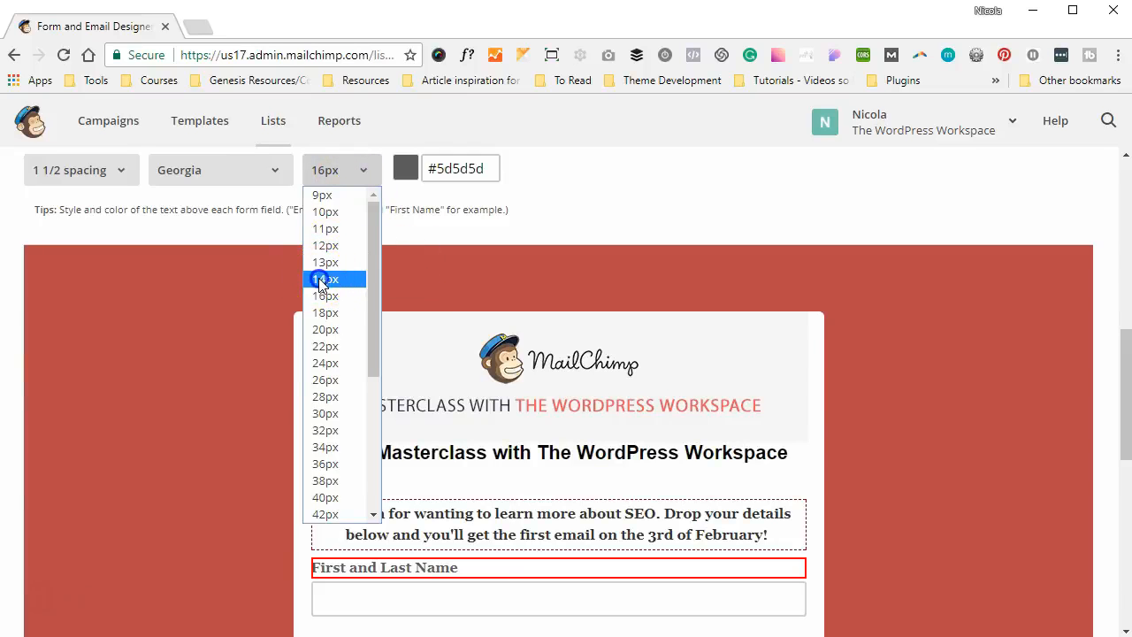
pyautogui.click(323, 279)
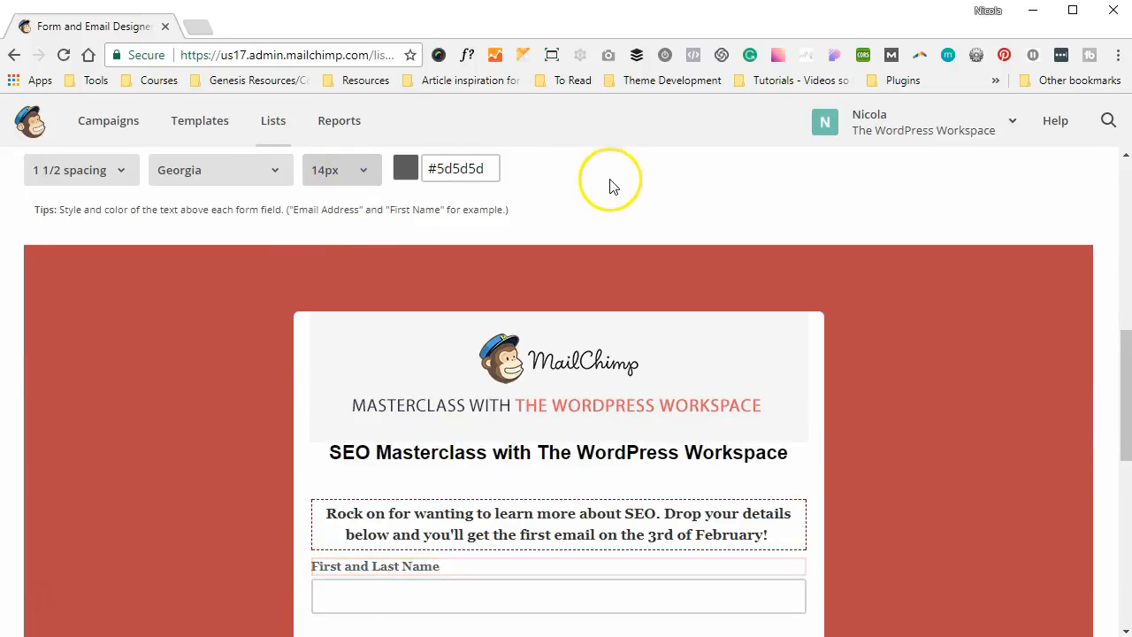
# Switch to the form's field text design settings and examine the input fields they affect in the preview
pyautogui.scroll(2, 610, 185)
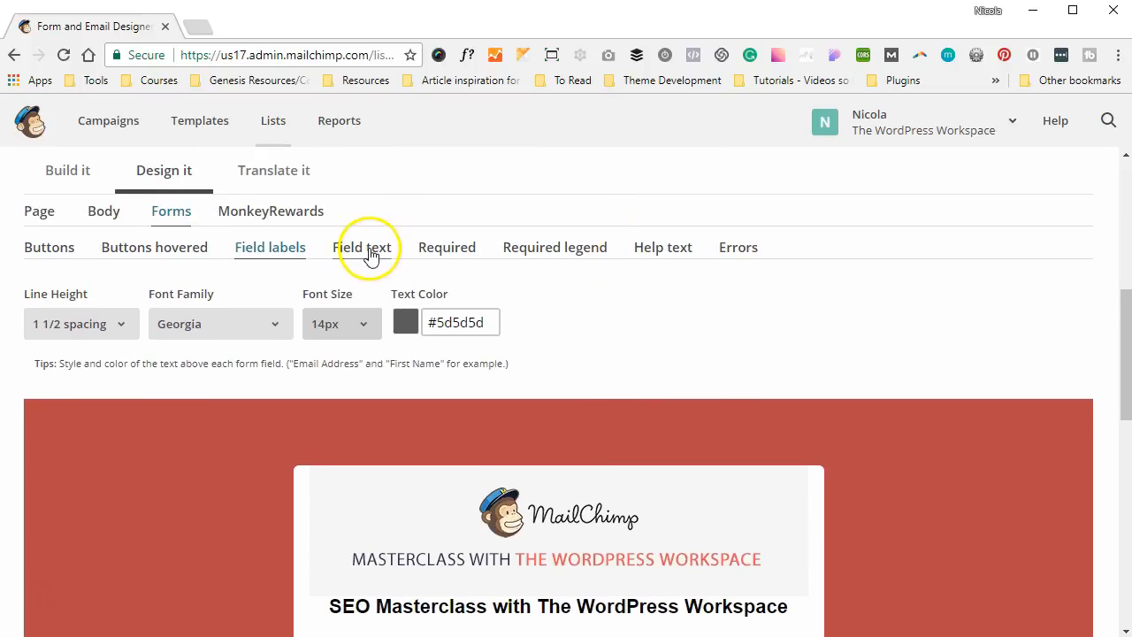
pyautogui.click(370, 253)
pyautogui.scroll(-3, 574, 373)
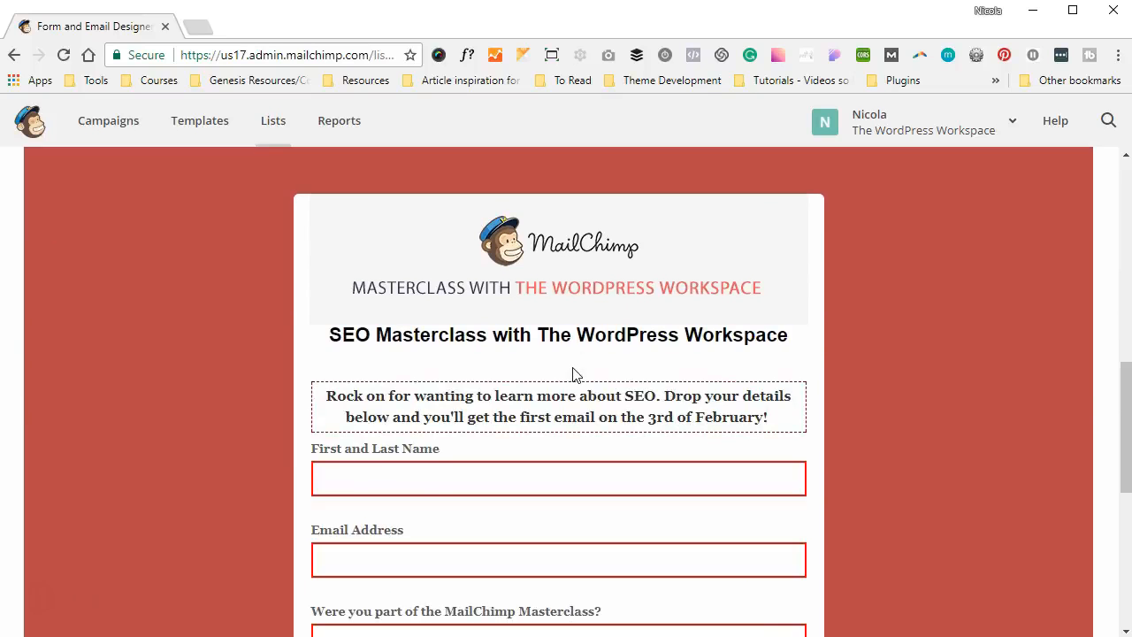
pyautogui.click(372, 478)
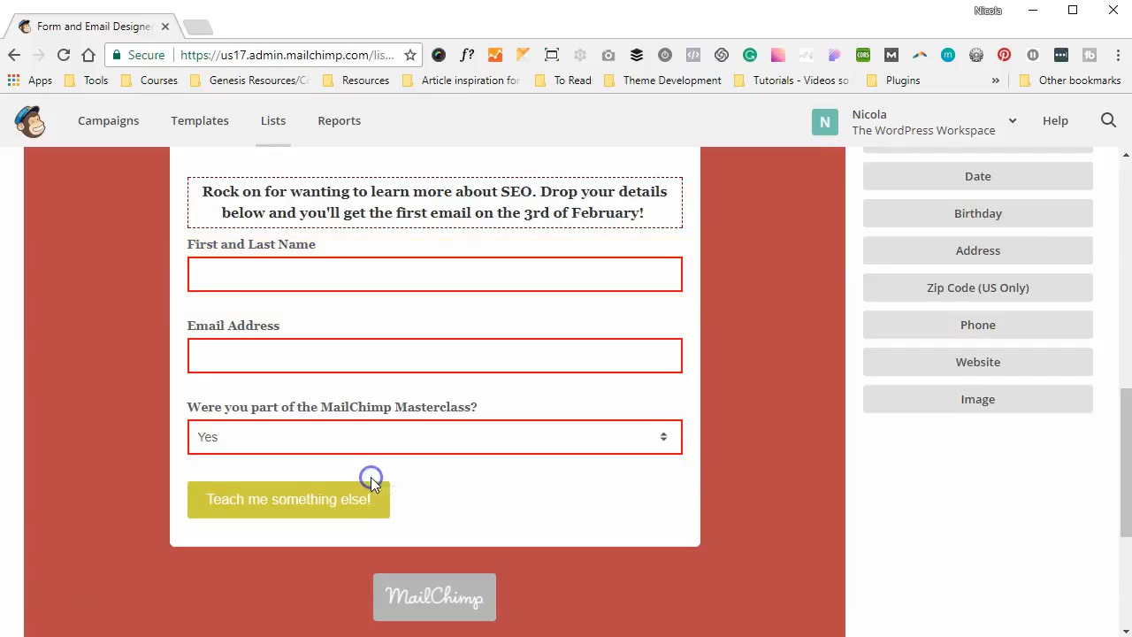
pyautogui.scroll(3, 505, 260)
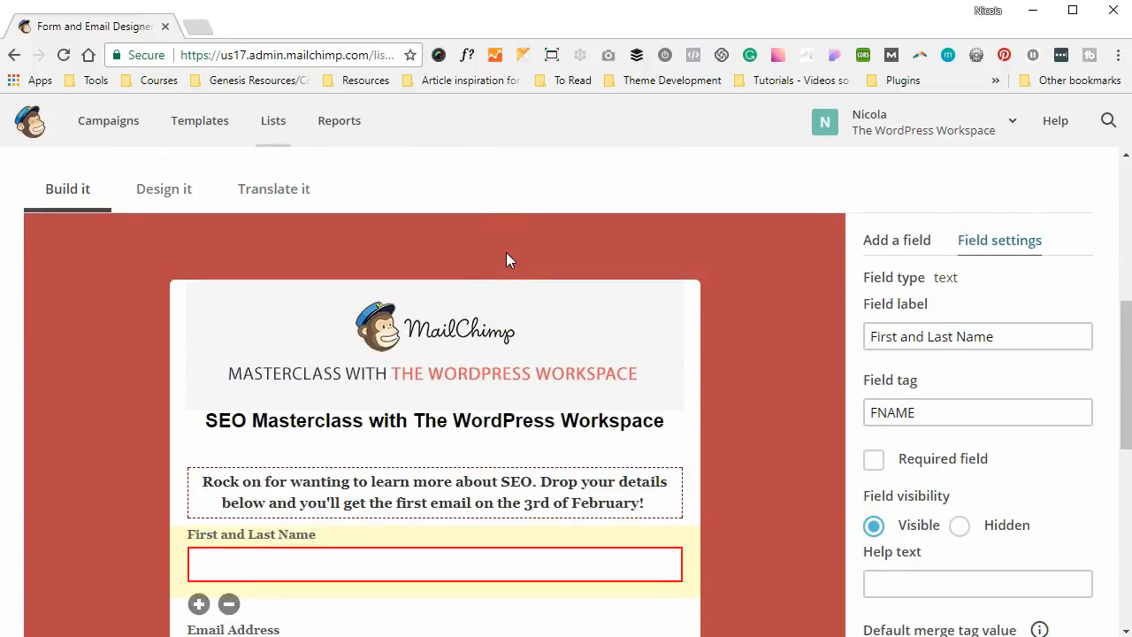
pyautogui.scroll(1, 506, 252)
pyautogui.click(165, 301)
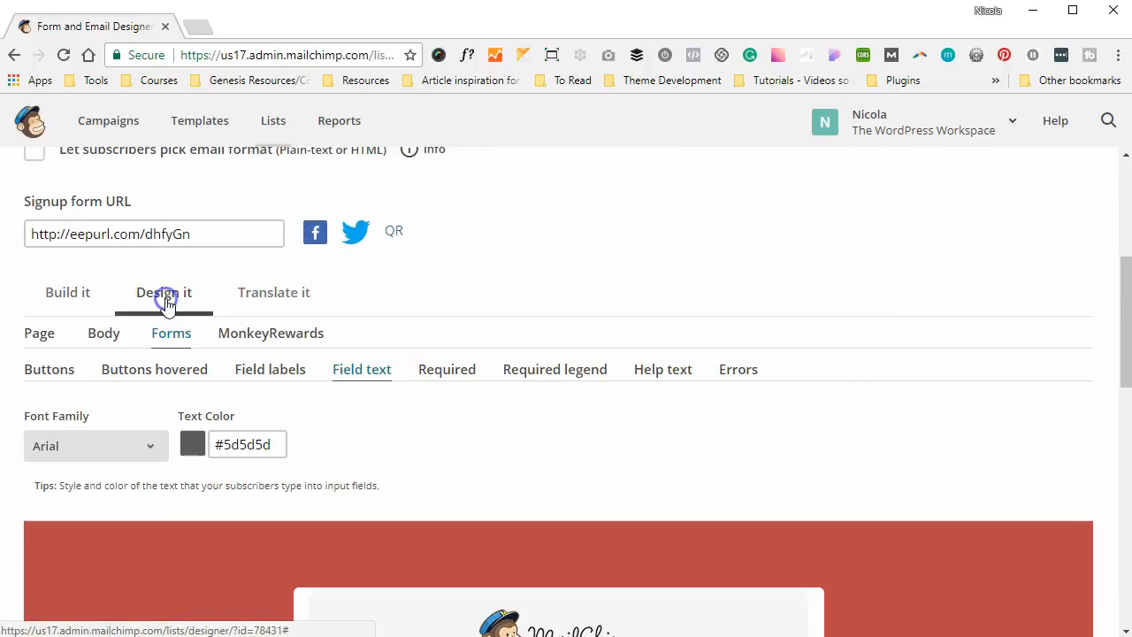
pyautogui.scroll(-3, 447, 292)
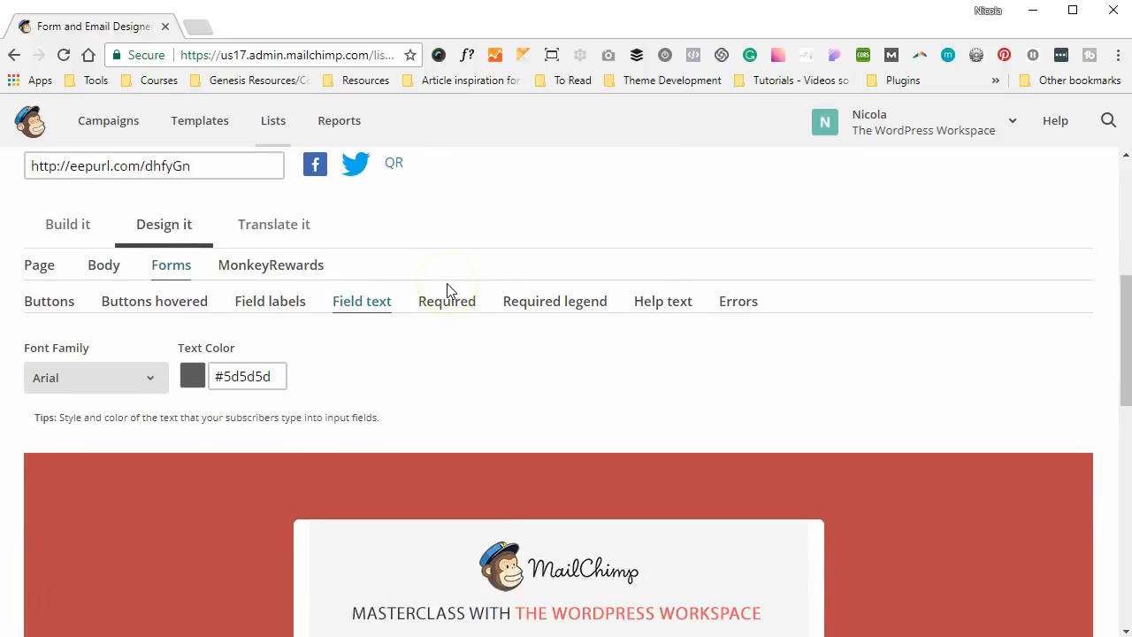
# Set the font family of the form's field text to Georgia
pyautogui.click(150, 221)
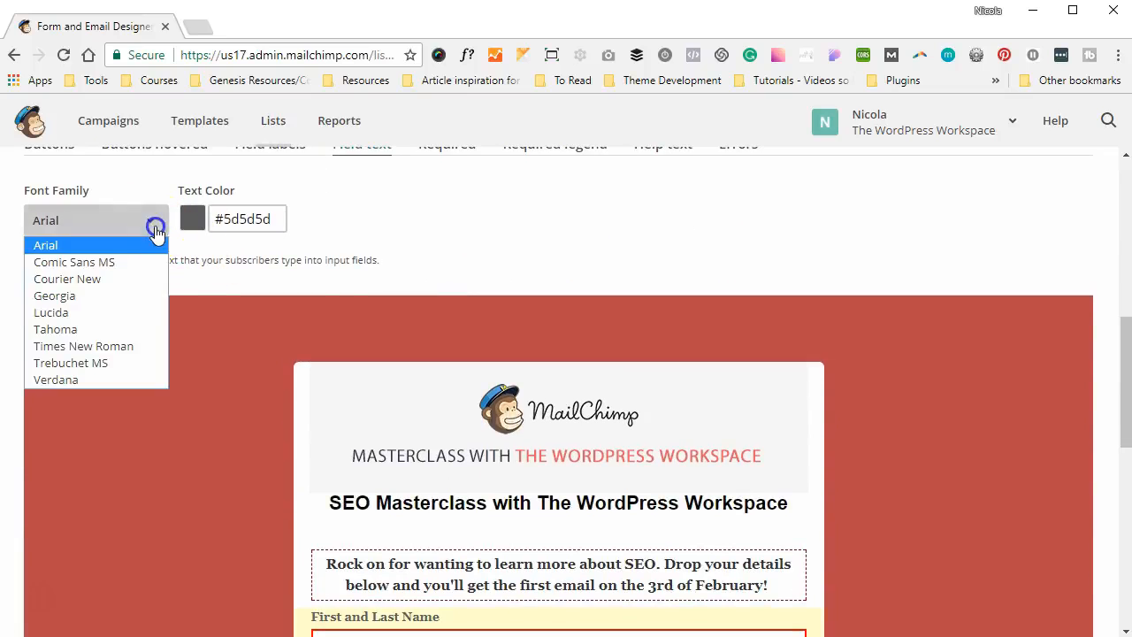
pyautogui.click(99, 303)
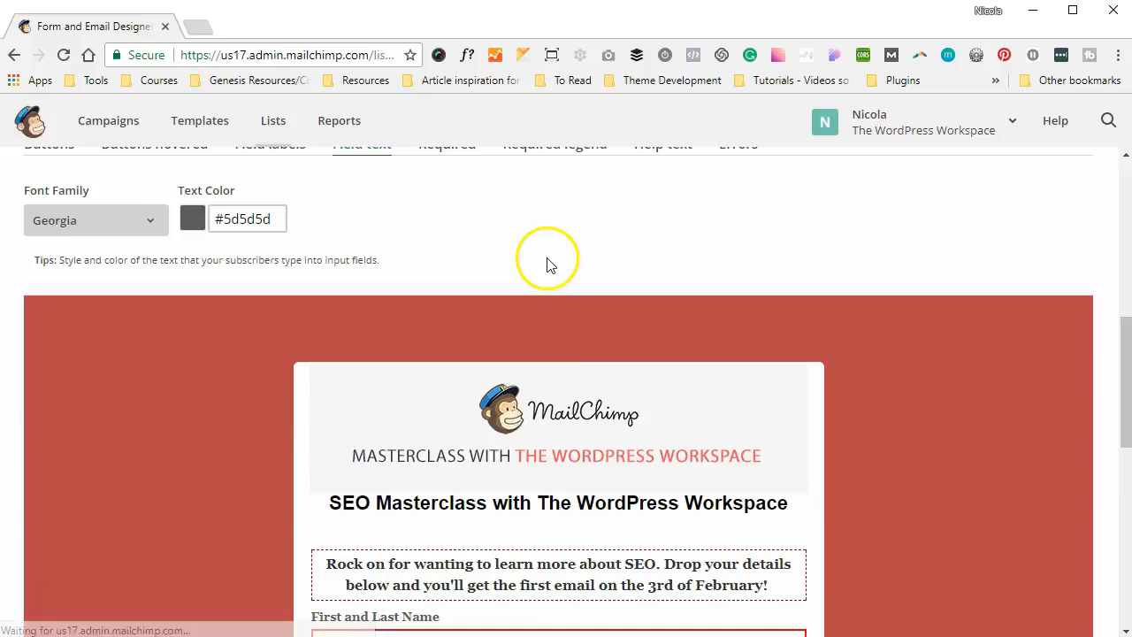
pyautogui.rightClick(546, 265)
pyautogui.rightClick(493, 257)
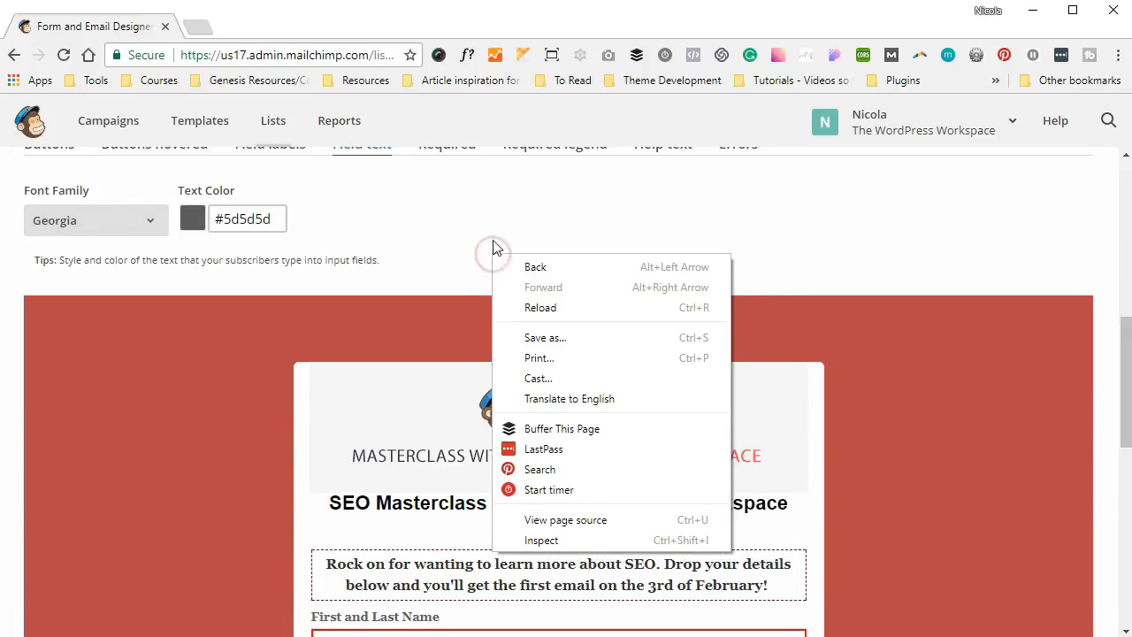
pyautogui.click(495, 242)
# Switch to the forms' required-asterisk design settings and examine the form fields in the preview
pyautogui.scroll(1, 496, 244)
pyautogui.click(468, 218)
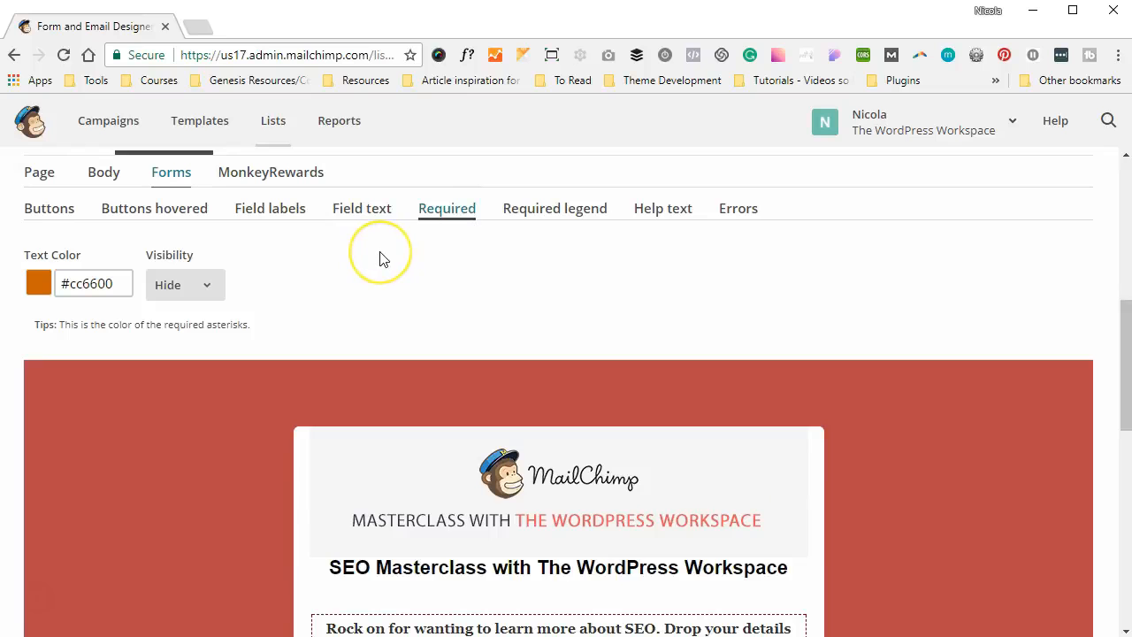
pyautogui.scroll(-2, 379, 256)
pyautogui.scroll(-2, 380, 256)
pyautogui.scroll(2, 380, 255)
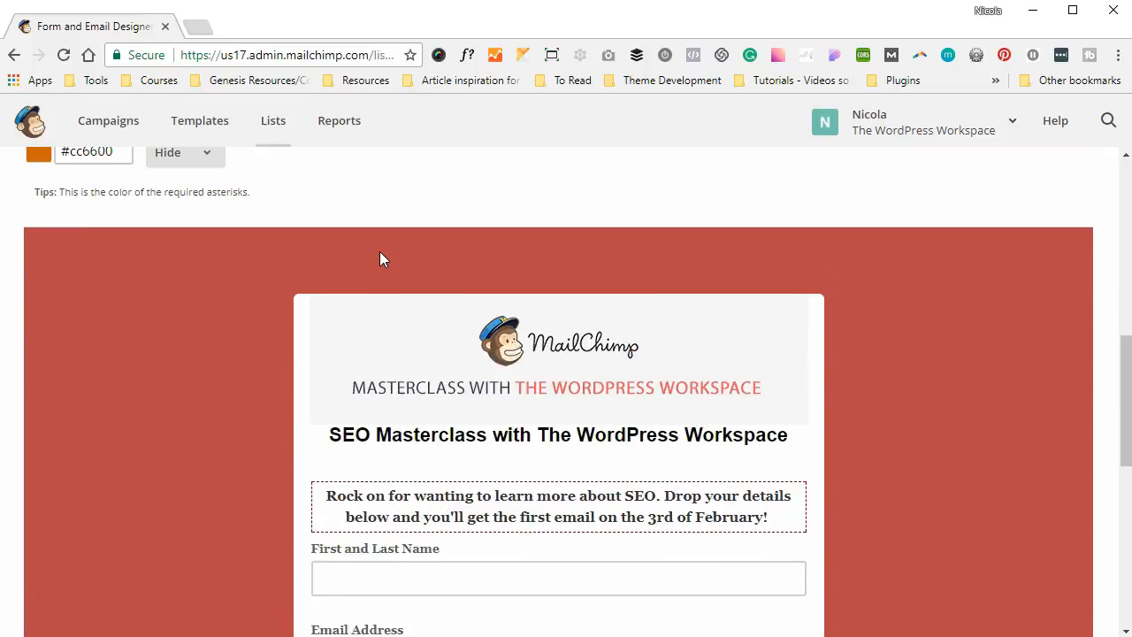
pyautogui.scroll(1, 379, 256)
pyautogui.scroll(1, 383, 259)
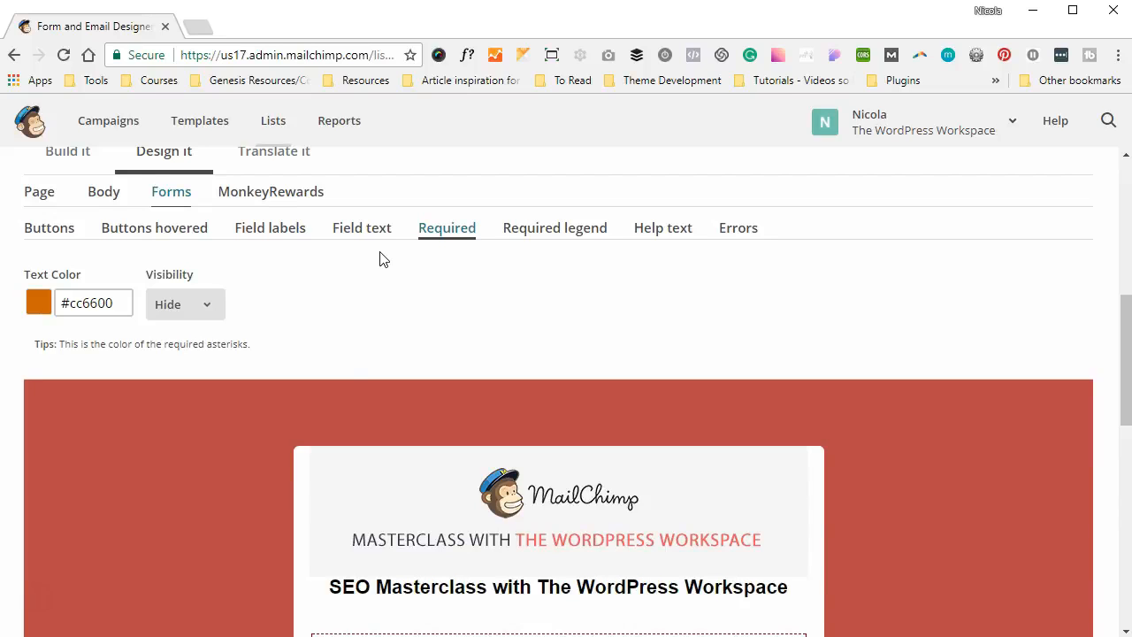
# Set the visibility of the required asterisks to Show and check the field labels in the preview
pyautogui.click(210, 304)
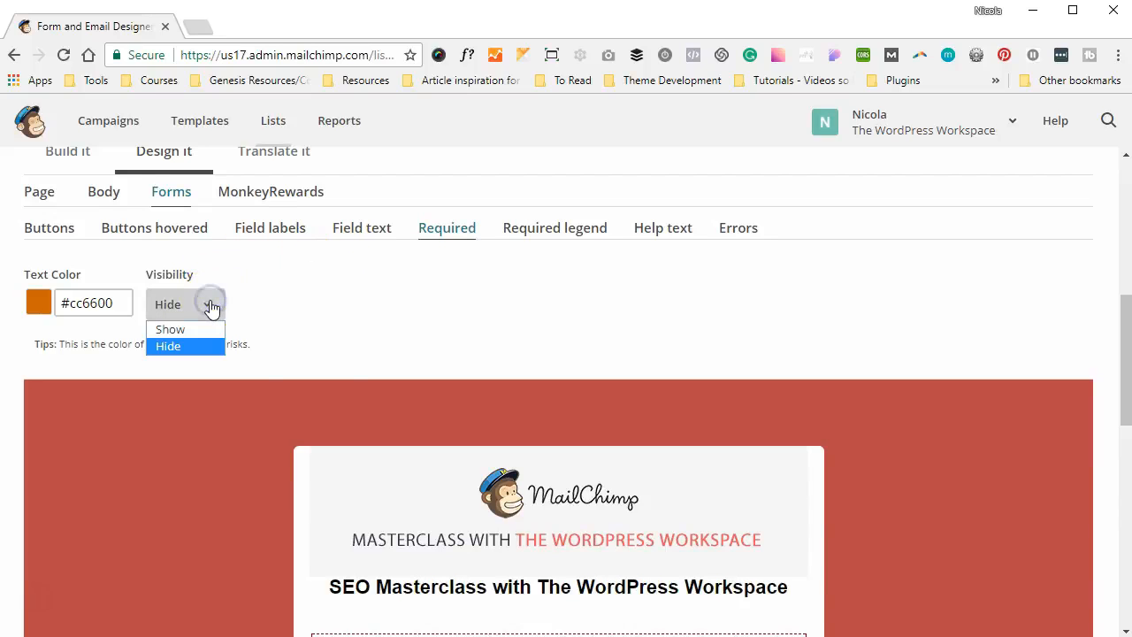
pyautogui.click(183, 331)
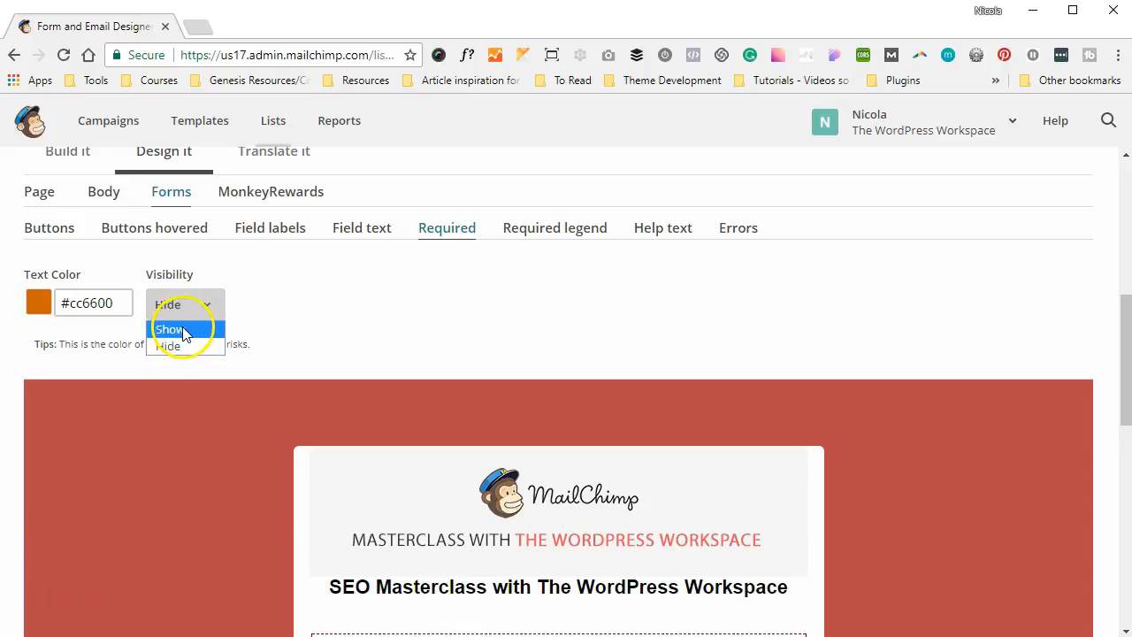
pyautogui.click(464, 329)
pyautogui.scroll(-1, 467, 333)
pyautogui.scroll(-4, 465, 331)
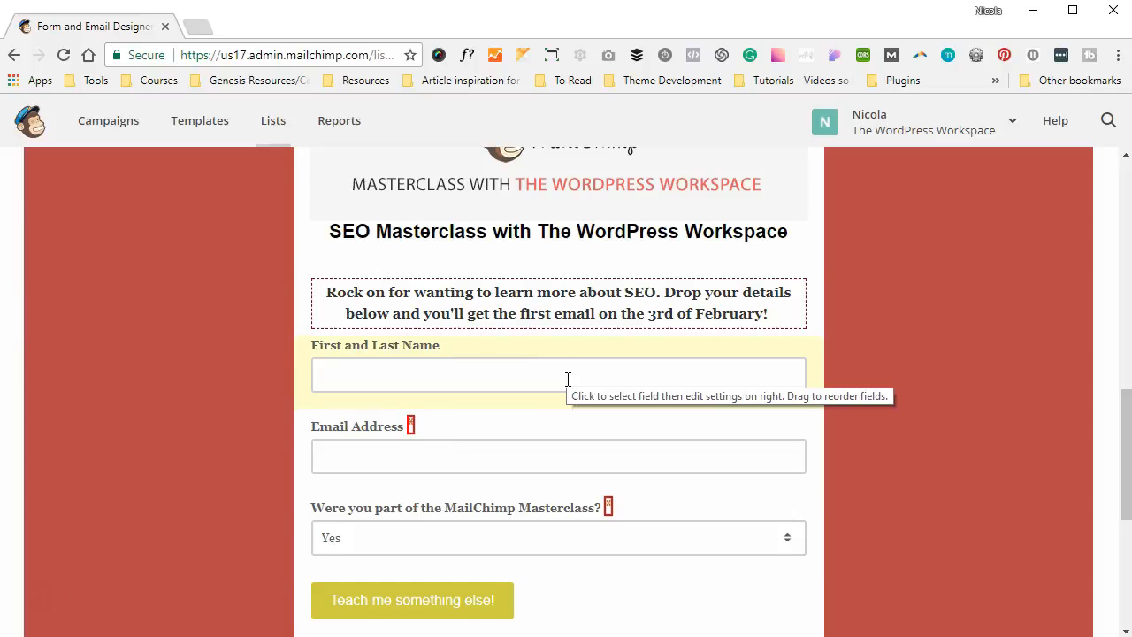
# Set the text colour of the required asterisks to magenta #cc00a0 and check it in the preview
pyautogui.scroll(3, 567, 378)
pyautogui.click(109, 207)
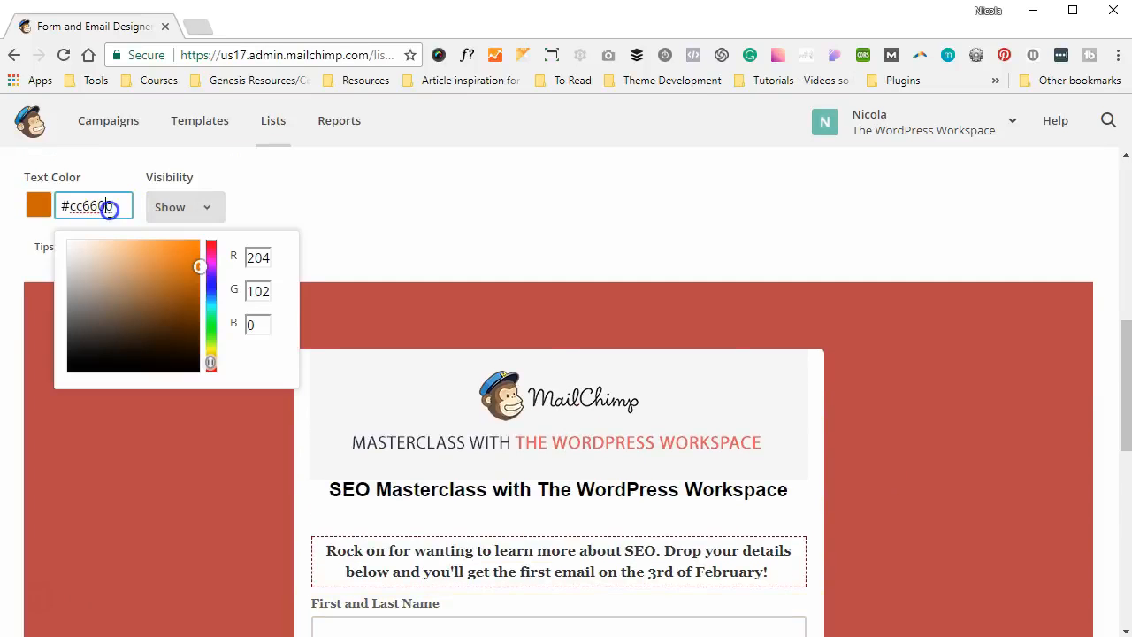
pyautogui.click(209, 257)
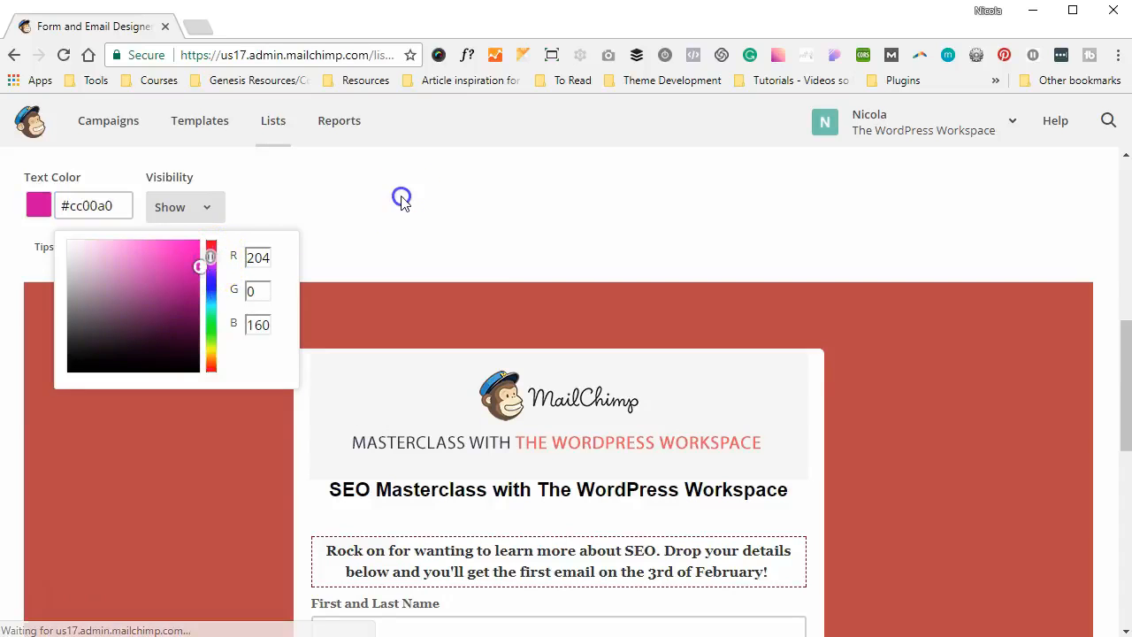
pyautogui.click(399, 198)
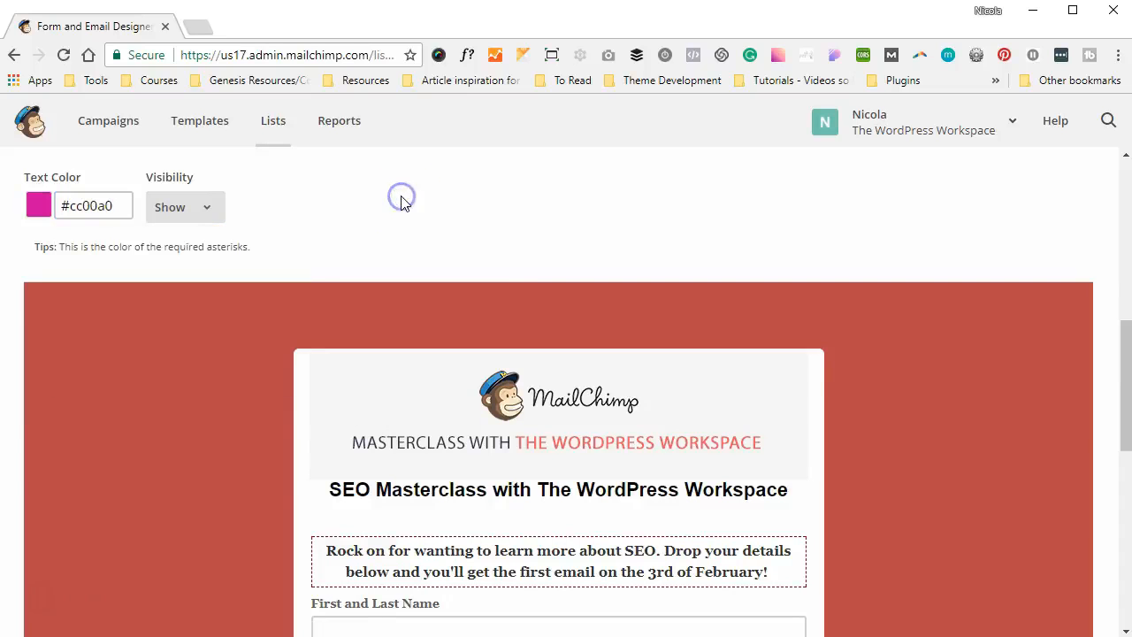
pyautogui.scroll(-3, 497, 247)
# Set the form's required legend display to Show and check the legend above the fields in the preview
pyautogui.scroll(5, 497, 248)
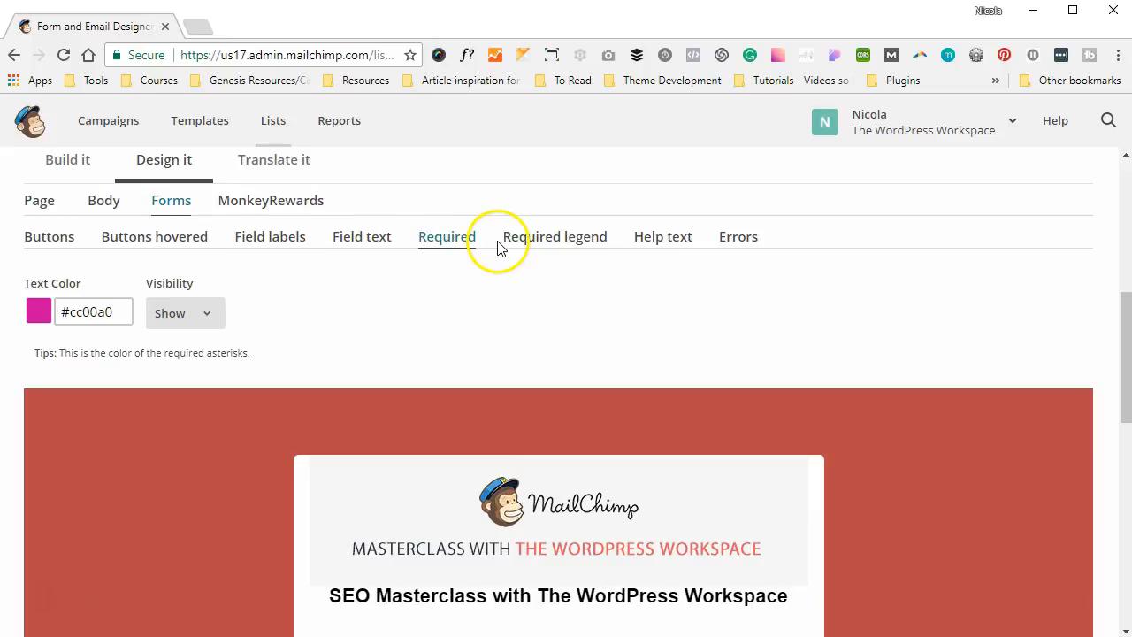
pyautogui.click(516, 251)
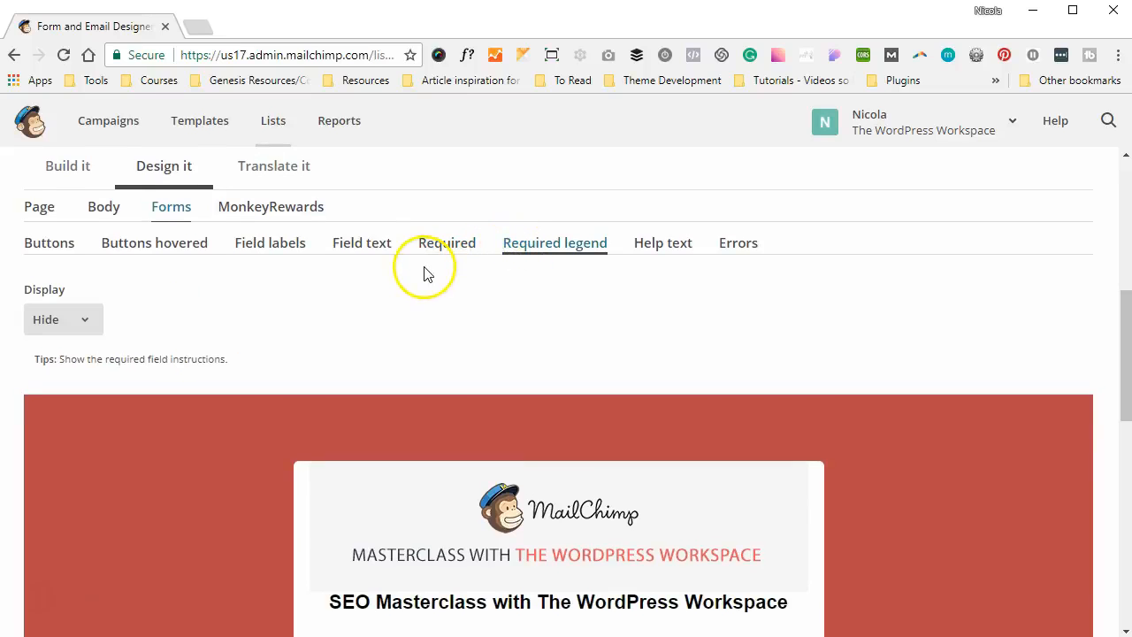
pyautogui.click(84, 324)
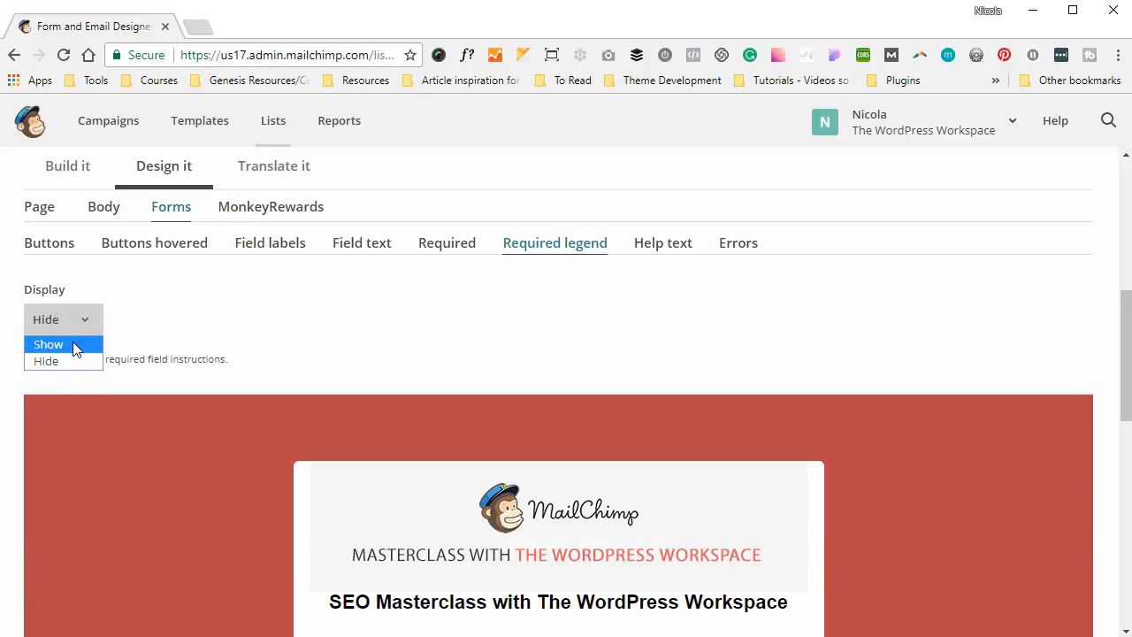
pyautogui.click(75, 346)
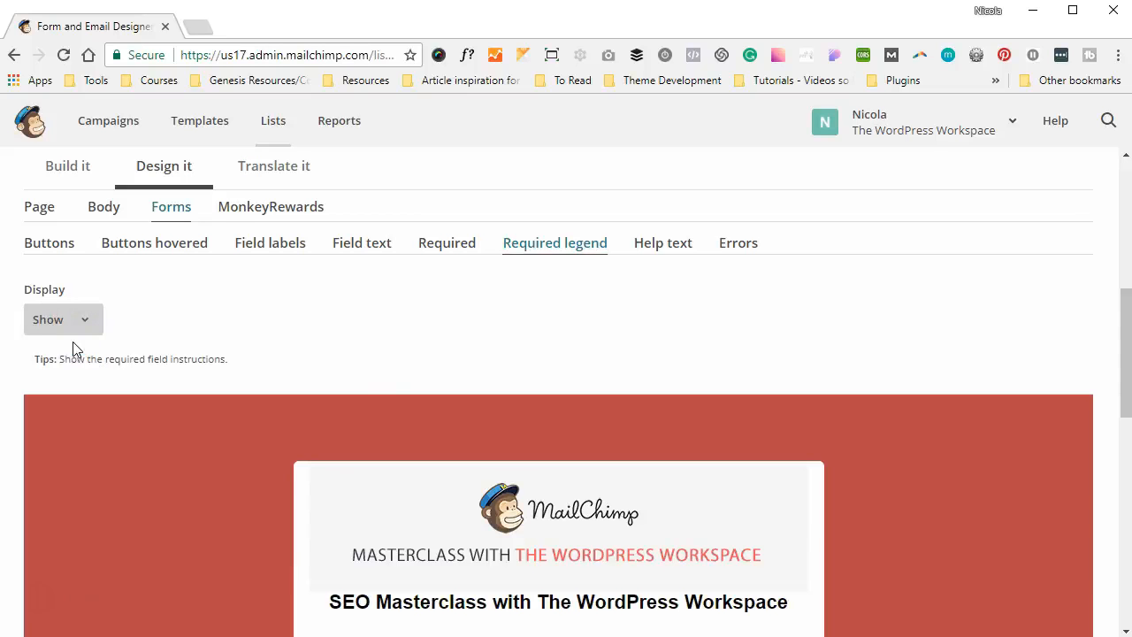
pyautogui.scroll(-4, 365, 368)
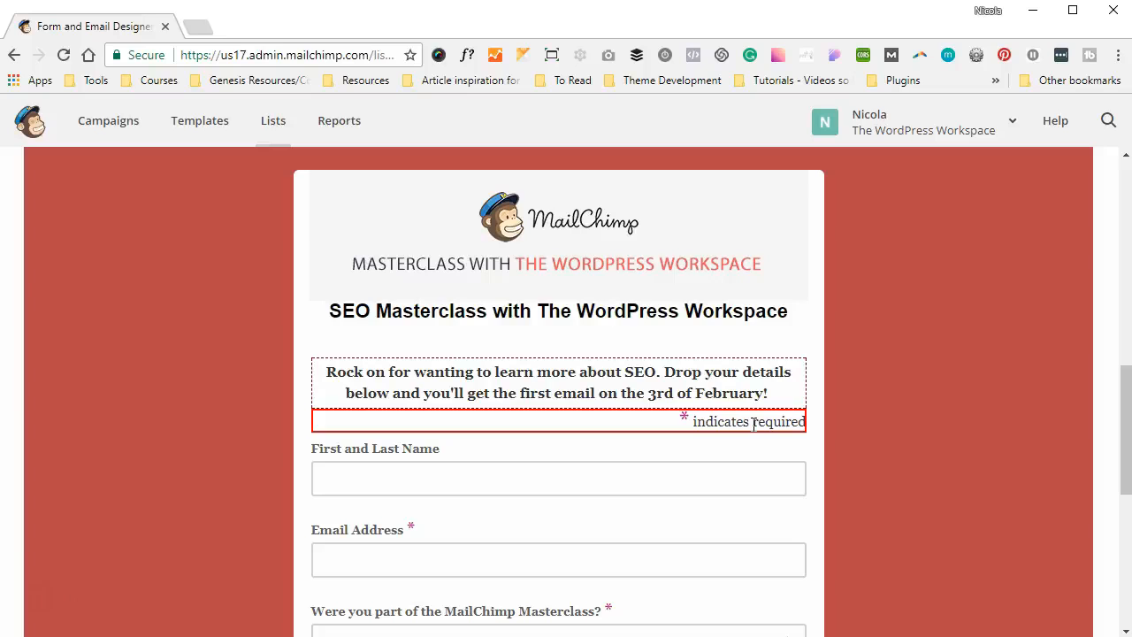
# Switch to the form's help text design settings and examine the text colour option and the preview
pyautogui.scroll(3, 753, 423)
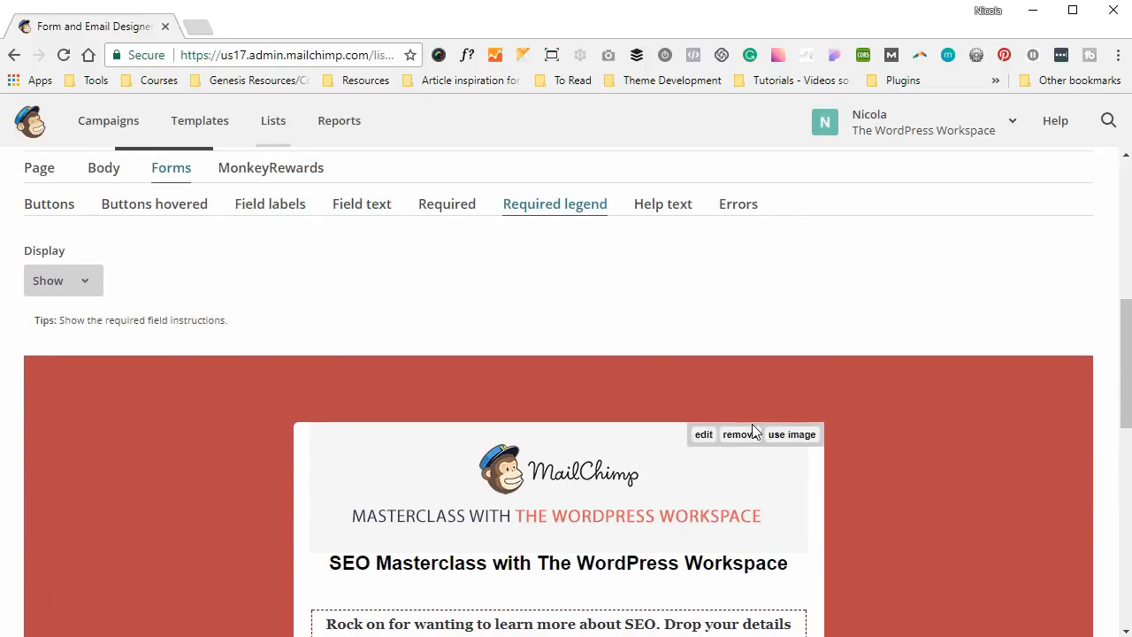
pyautogui.click(684, 210)
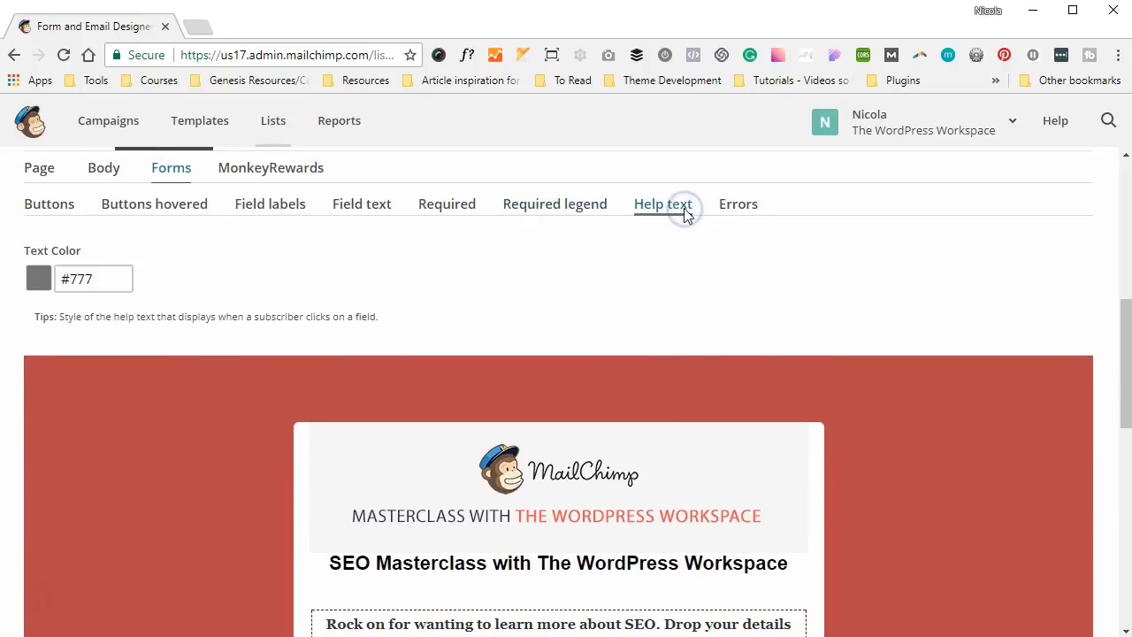
pyautogui.click(550, 240)
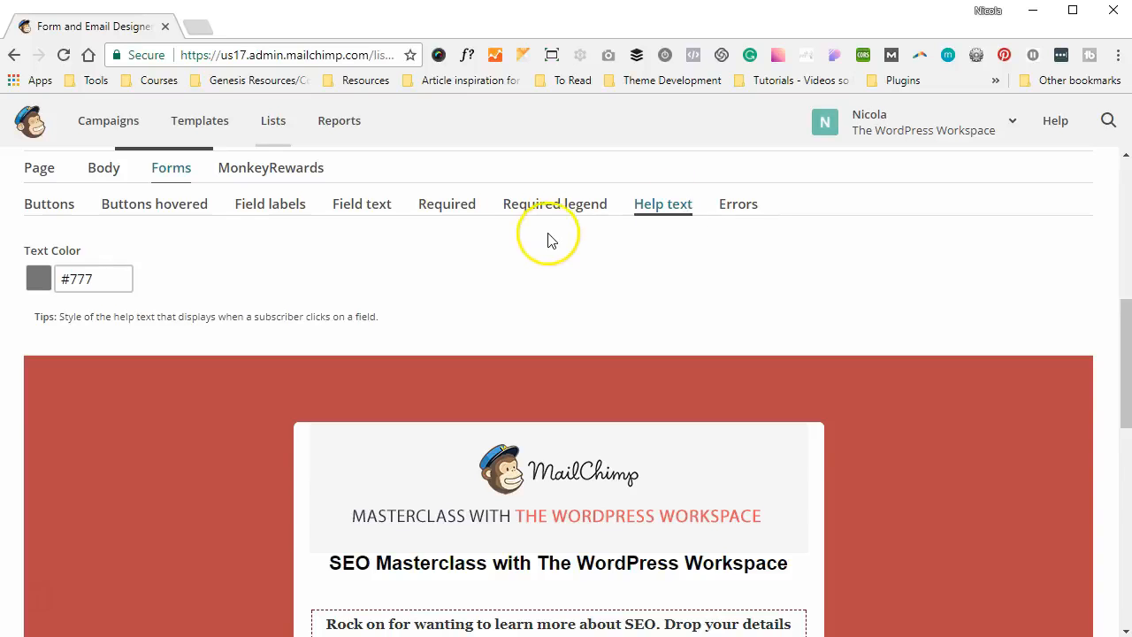
pyautogui.scroll(-5, 545, 241)
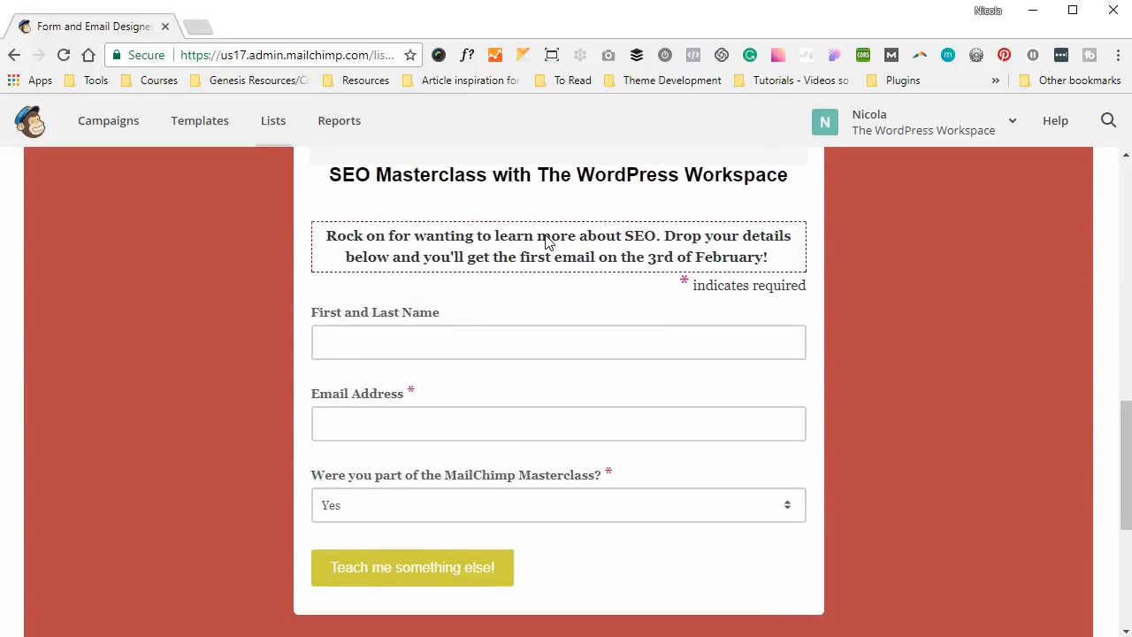
pyautogui.scroll(5, 546, 242)
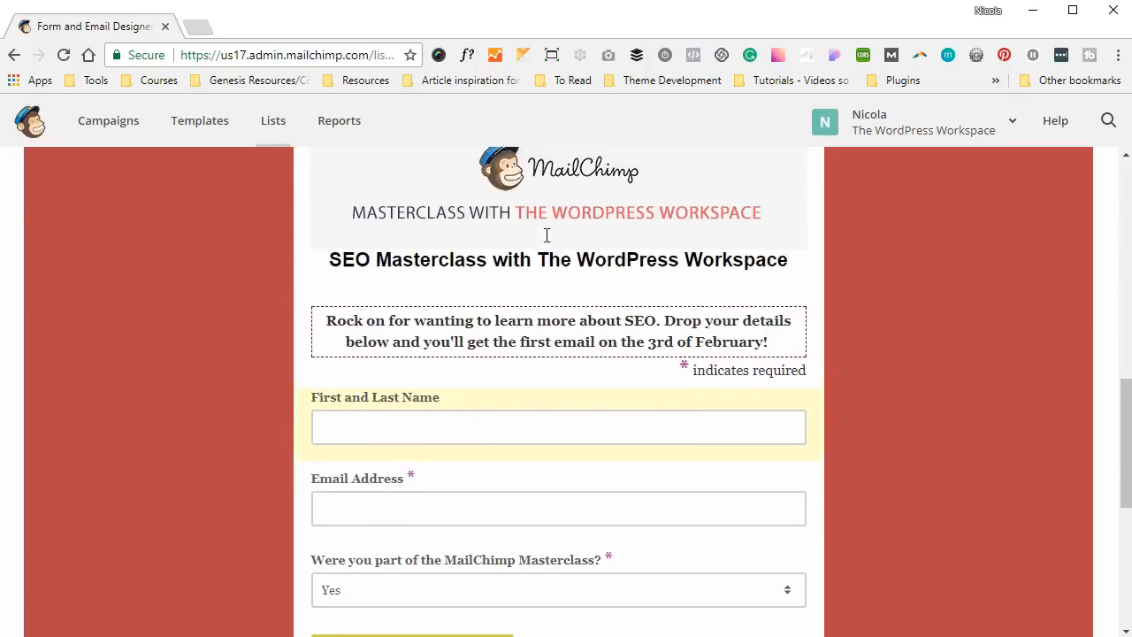
pyautogui.click(644, 263)
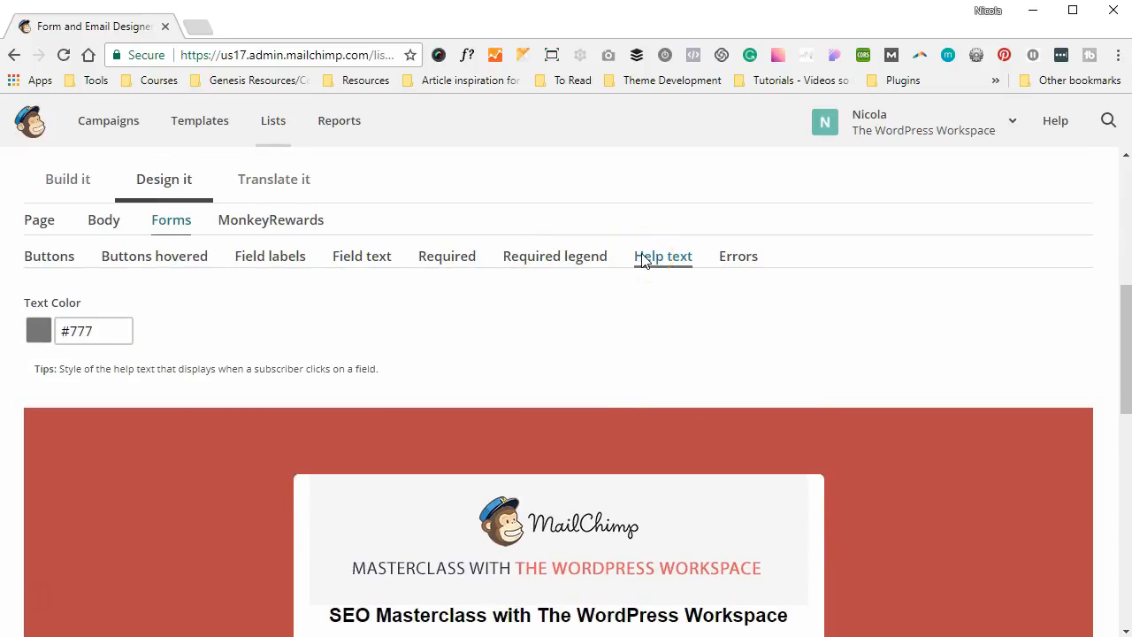
# Set the font weight of the form's error warnings to Normal
pyautogui.click(733, 267)
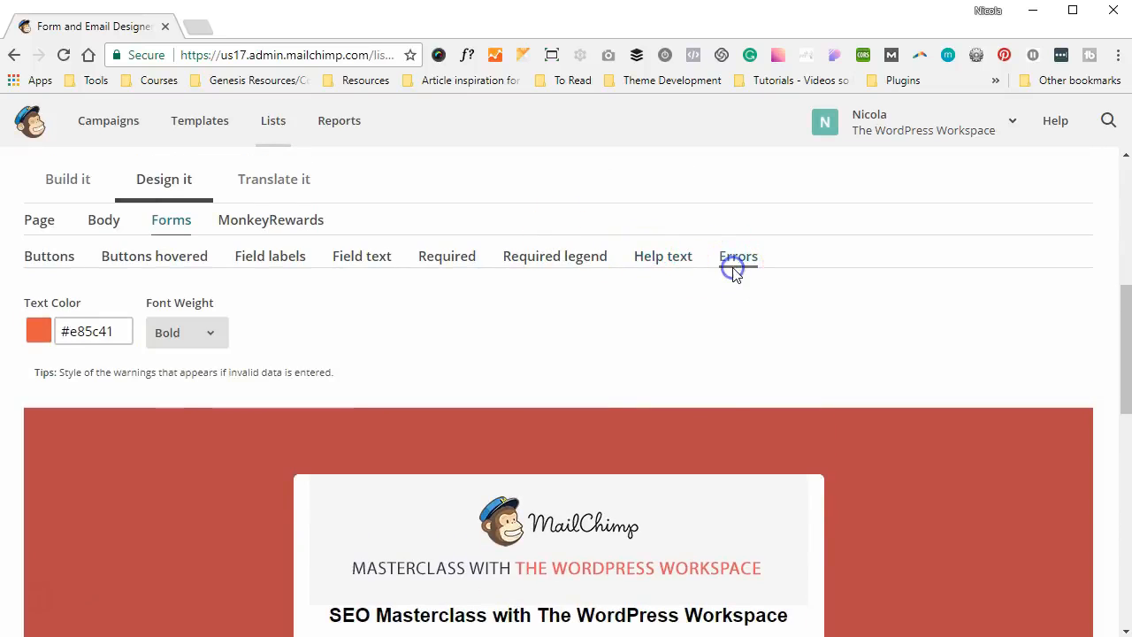
pyautogui.click(186, 331)
pyautogui.click(166, 358)
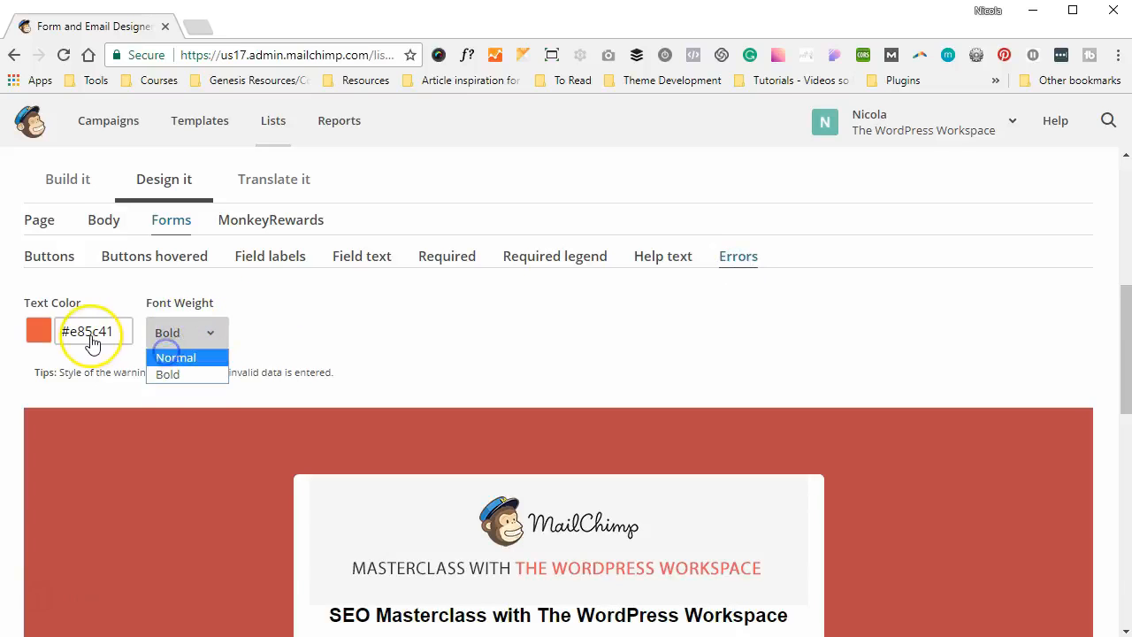
# Set the text colour of the form's error warnings to turquoise #41e7c9 and look through the preview
pyautogui.click(44, 333)
pyautogui.click(65, 332)
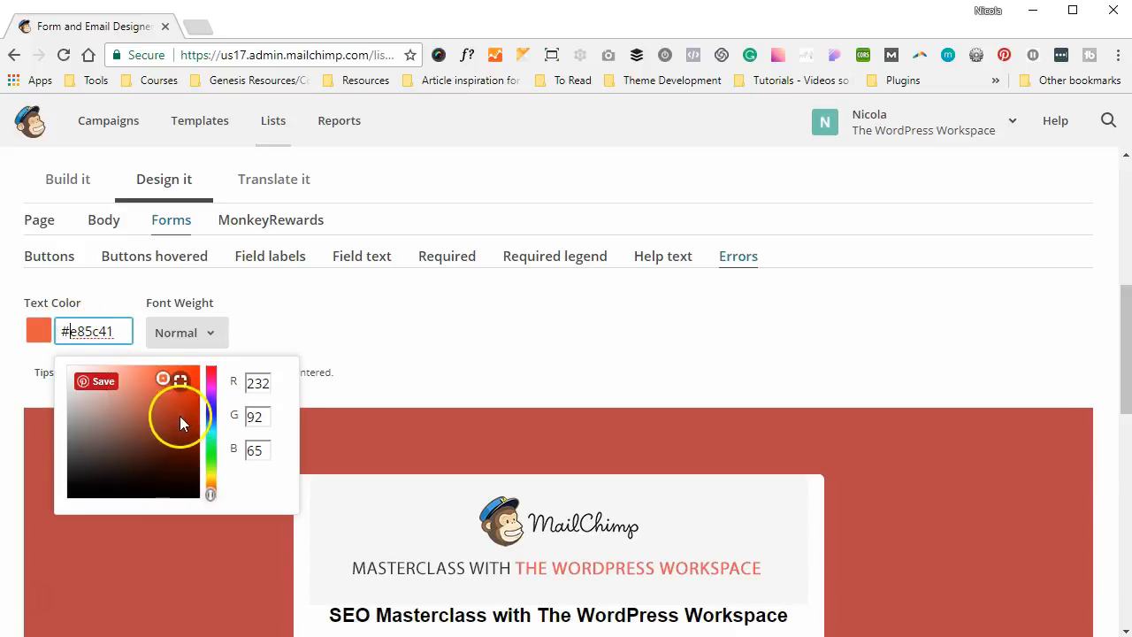
pyautogui.click(211, 435)
pyautogui.click(450, 330)
pyautogui.scroll(-5, 450, 333)
pyautogui.scroll(-2, 450, 335)
# Switch to the MonkeyRewards design settings and examine the MailChimp badge below the form in the preview
pyautogui.scroll(7, 450, 335)
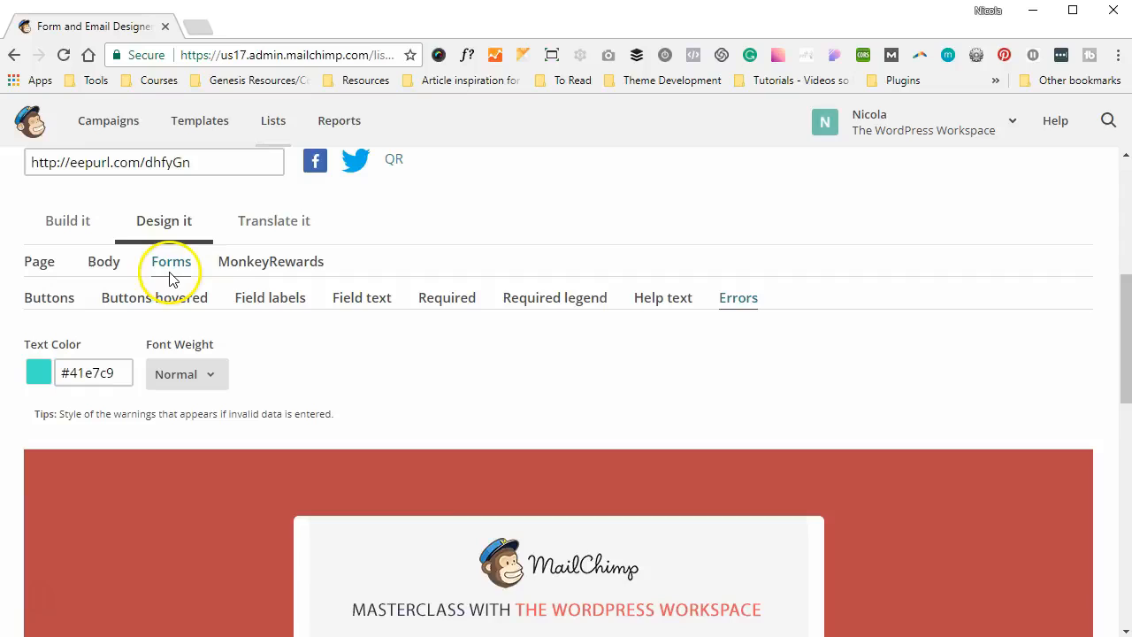
pyautogui.click(251, 267)
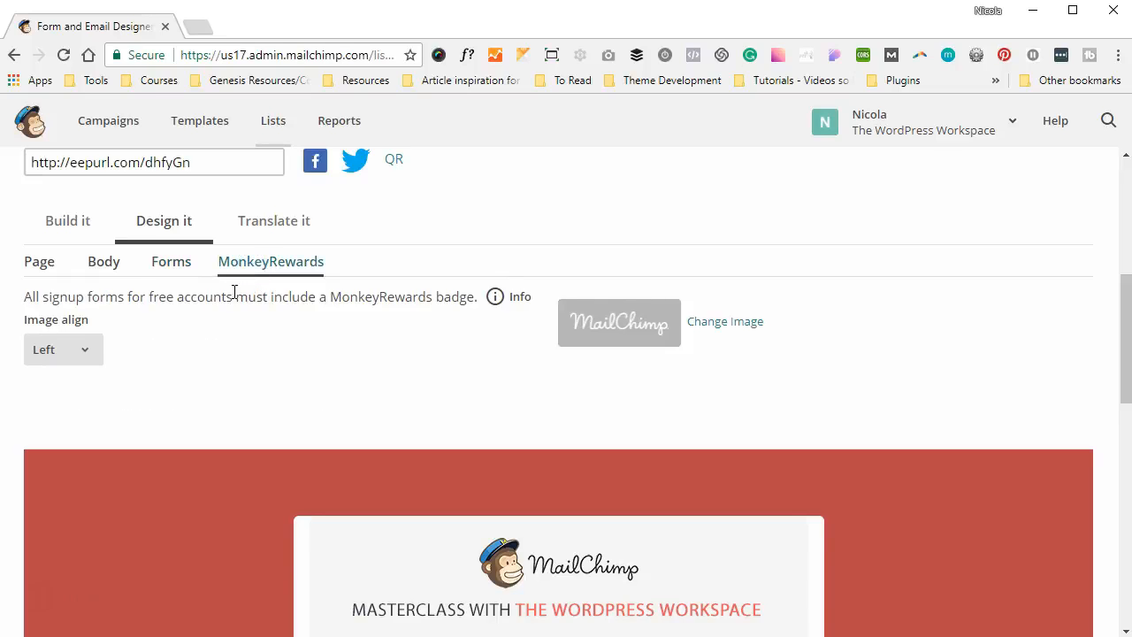
pyautogui.scroll(-8, 412, 354)
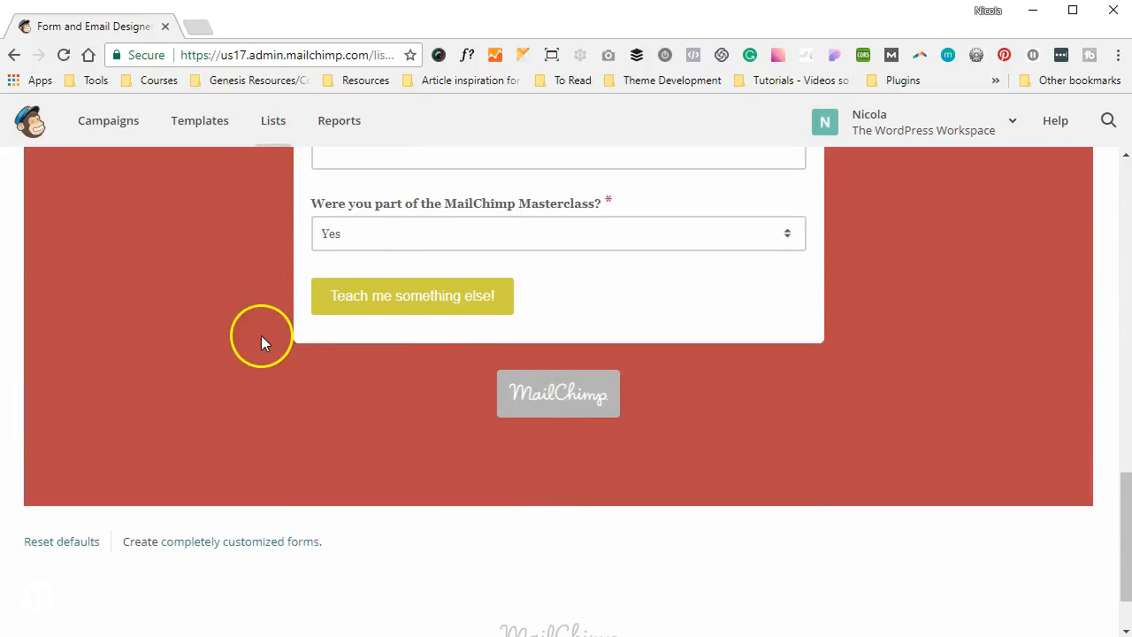
pyautogui.scroll(8, 261, 336)
pyautogui.click(210, 320)
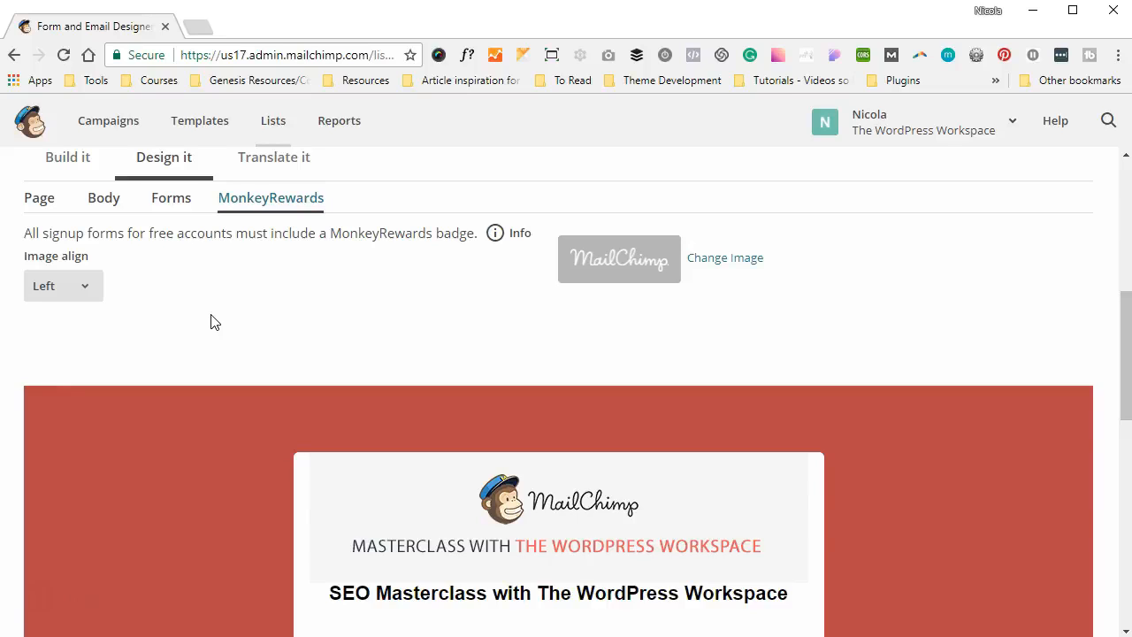
# Set the MonkeyRewards badge's image alignment to Center and check the badge below the form
pyautogui.click(84, 286)
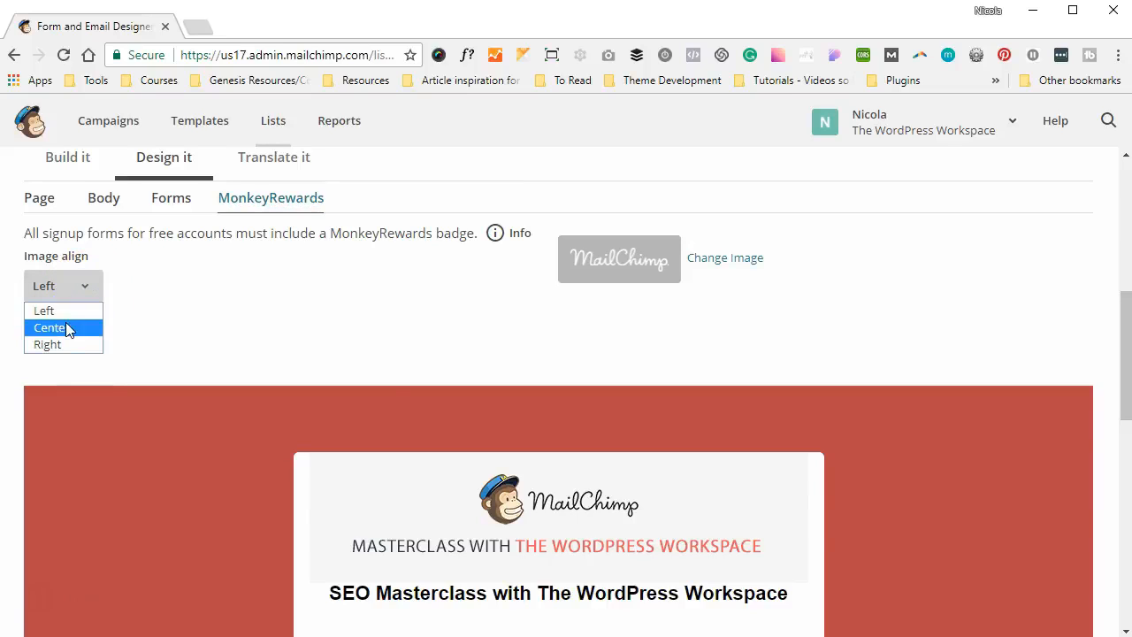
pyautogui.click(65, 329)
pyautogui.scroll(-4, 366, 352)
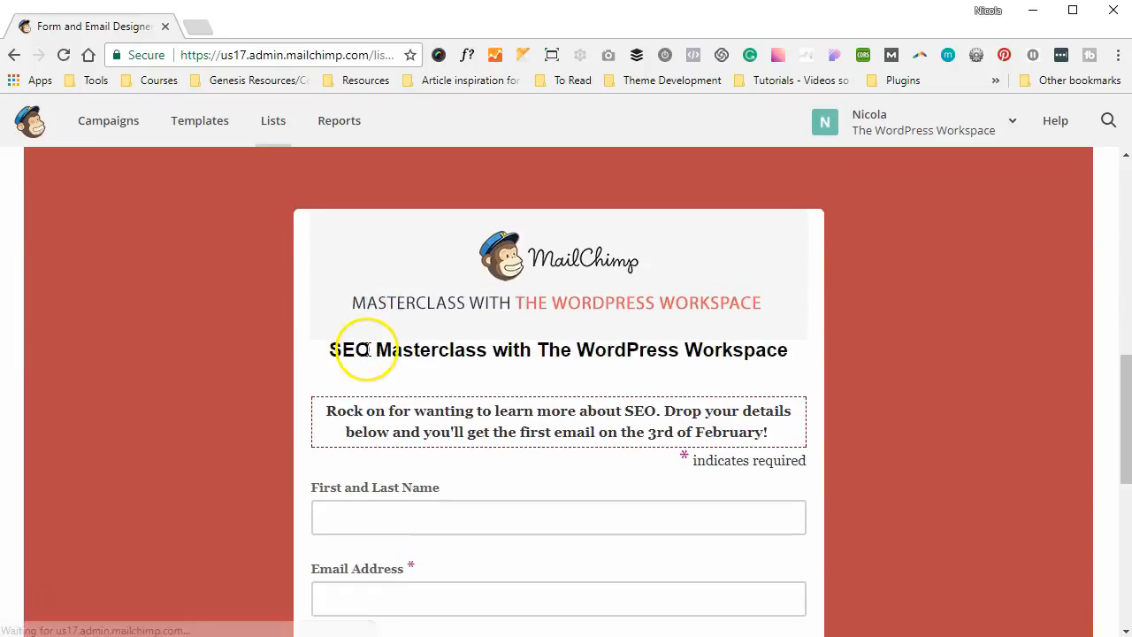
pyautogui.scroll(-3, 369, 350)
# Change the MonkeyRewards badge to the white one with grey MailChimp lettering and check it below the form
pyautogui.scroll(7, 368, 349)
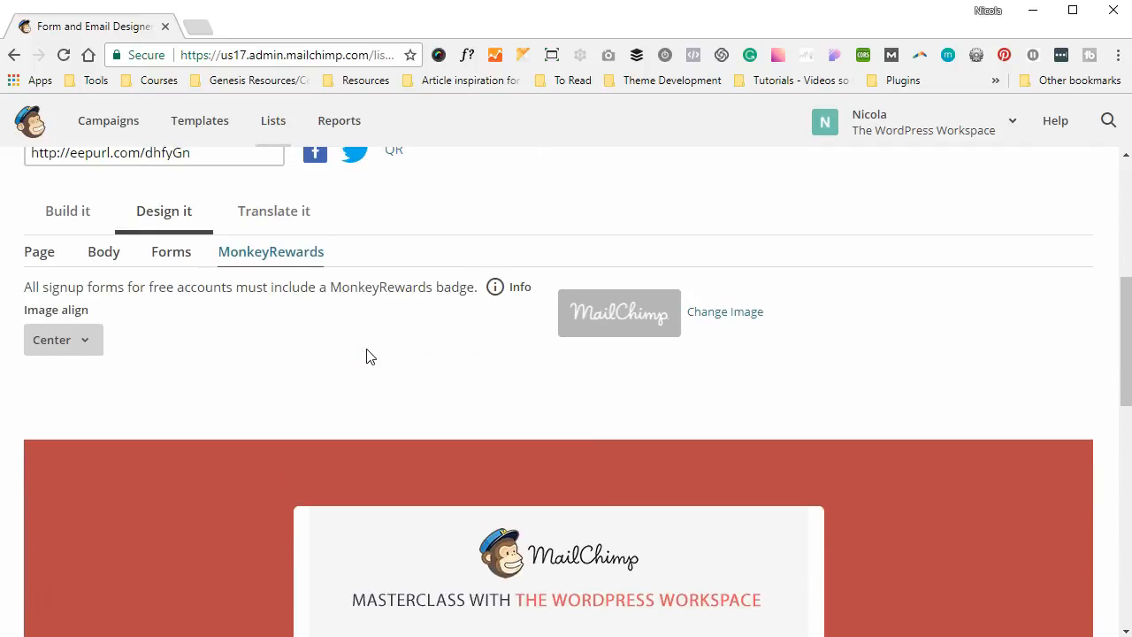
pyautogui.click(735, 314)
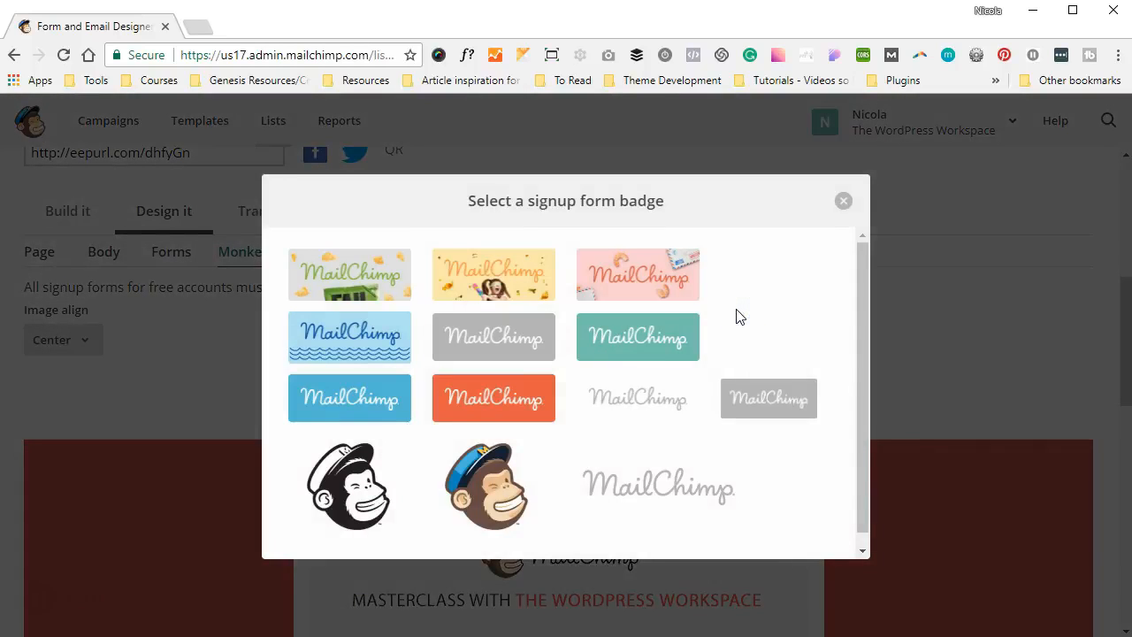
pyautogui.scroll(-1, 740, 318)
pyautogui.click(653, 377)
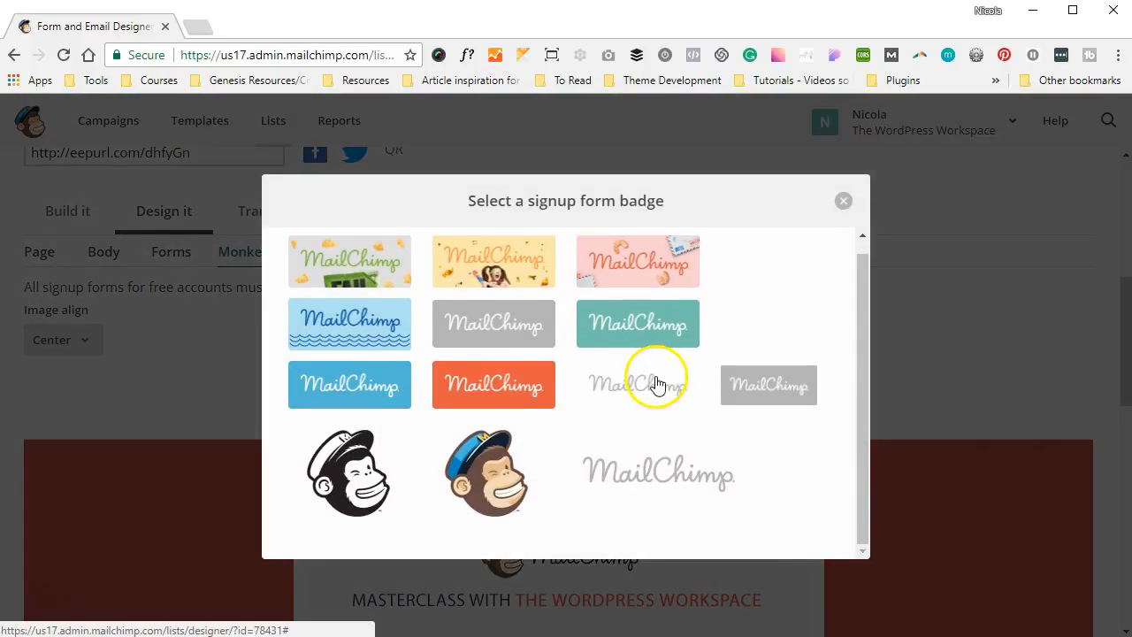
pyautogui.click(670, 382)
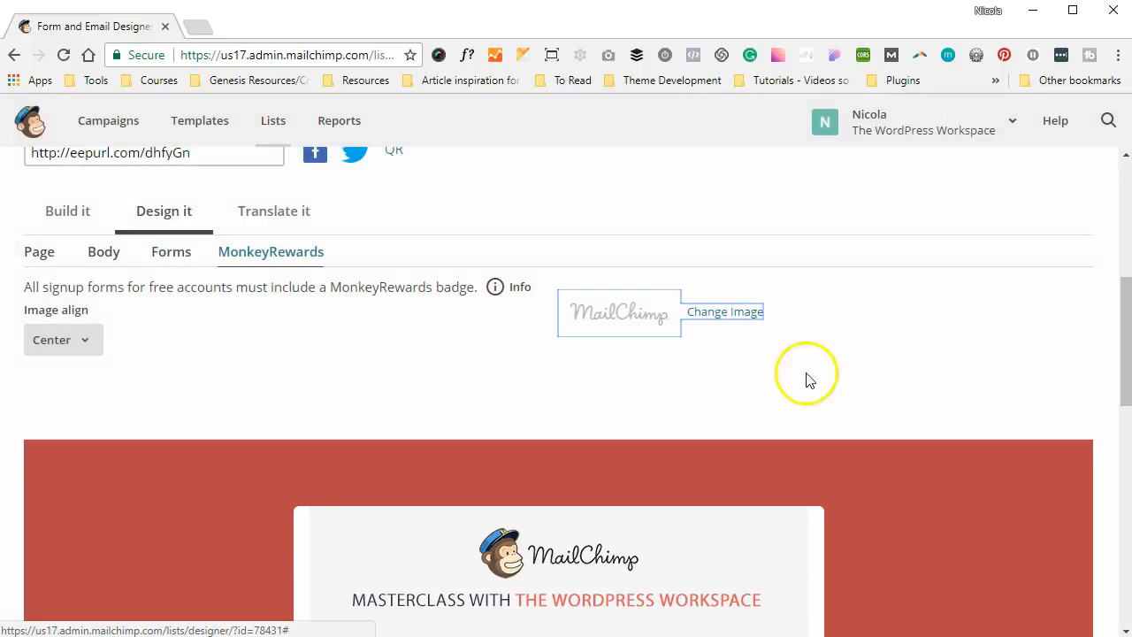
pyautogui.scroll(-8, 821, 382)
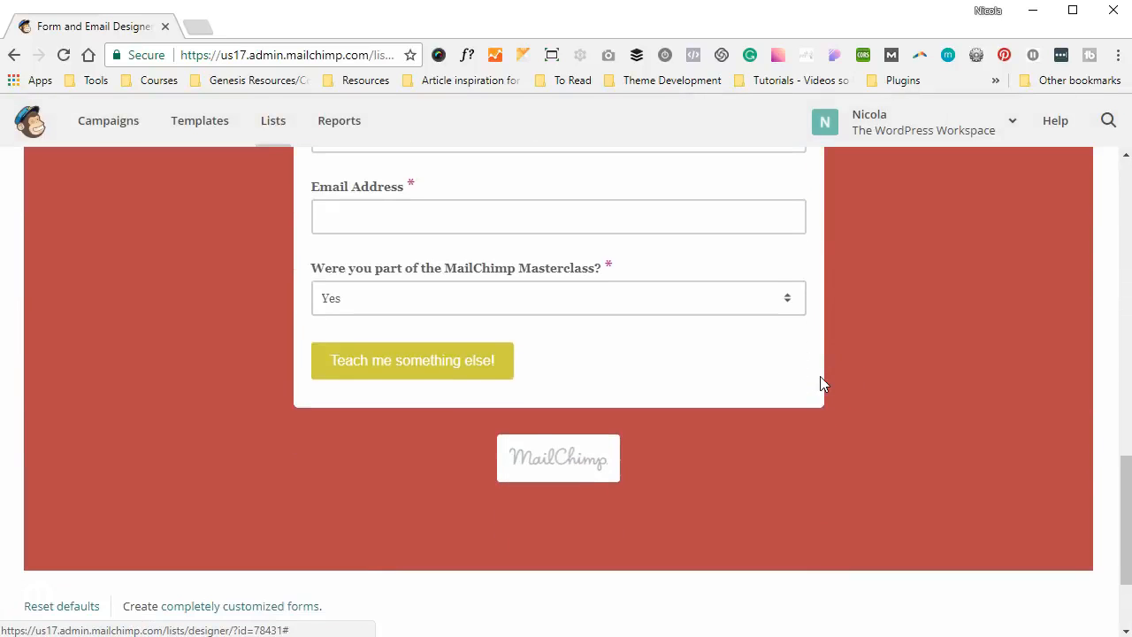
pyautogui.scroll(6, 820, 383)
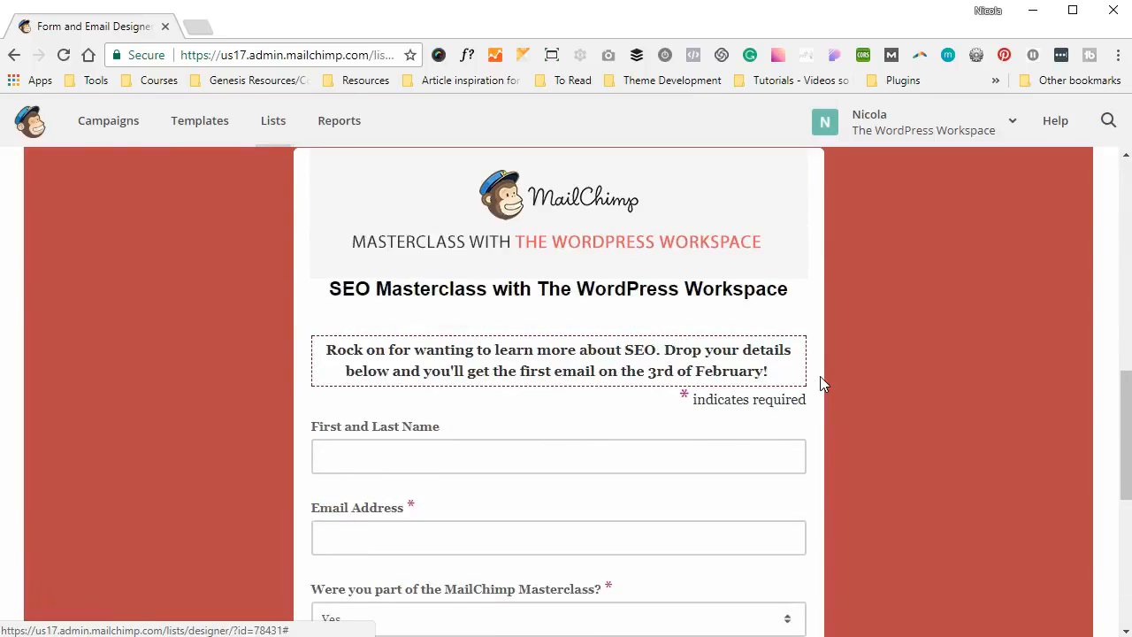
# Switch to the form's translation settings and look through the default language, text direction and English label translations
pyautogui.scroll(3, 820, 382)
pyautogui.click(475, 314)
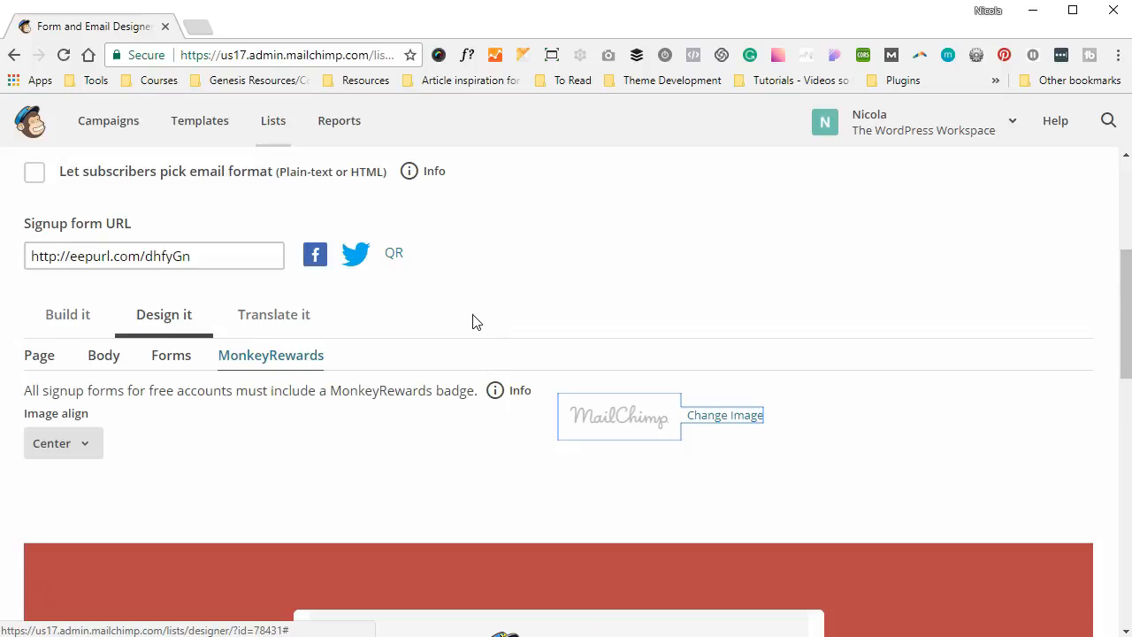
pyautogui.click(307, 318)
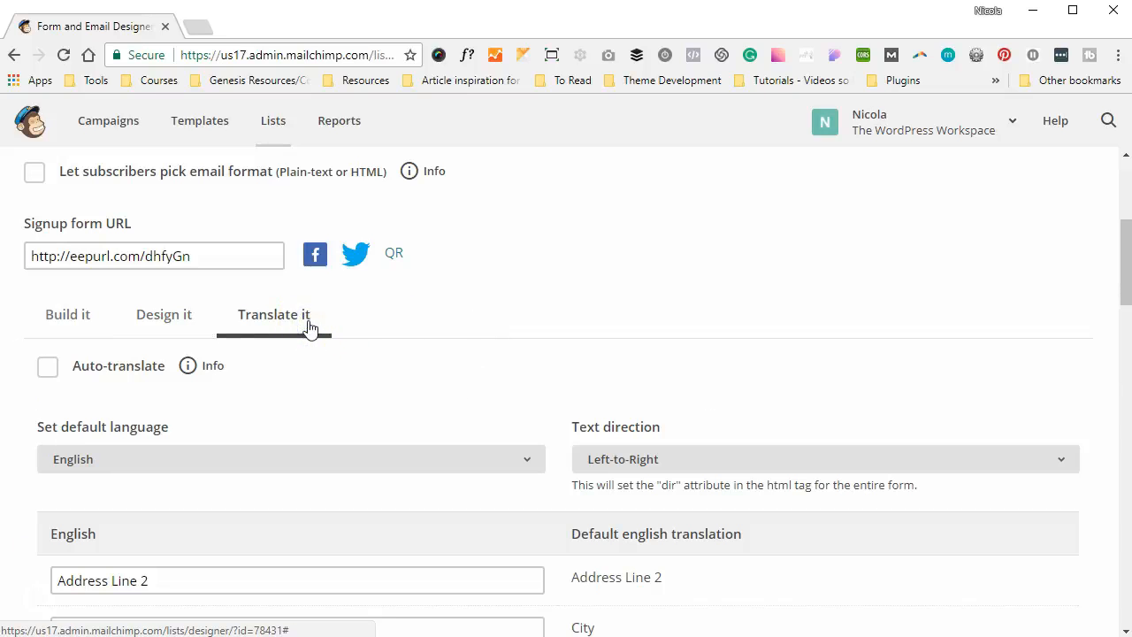
pyautogui.scroll(1, 389, 336)
pyautogui.click(470, 345)
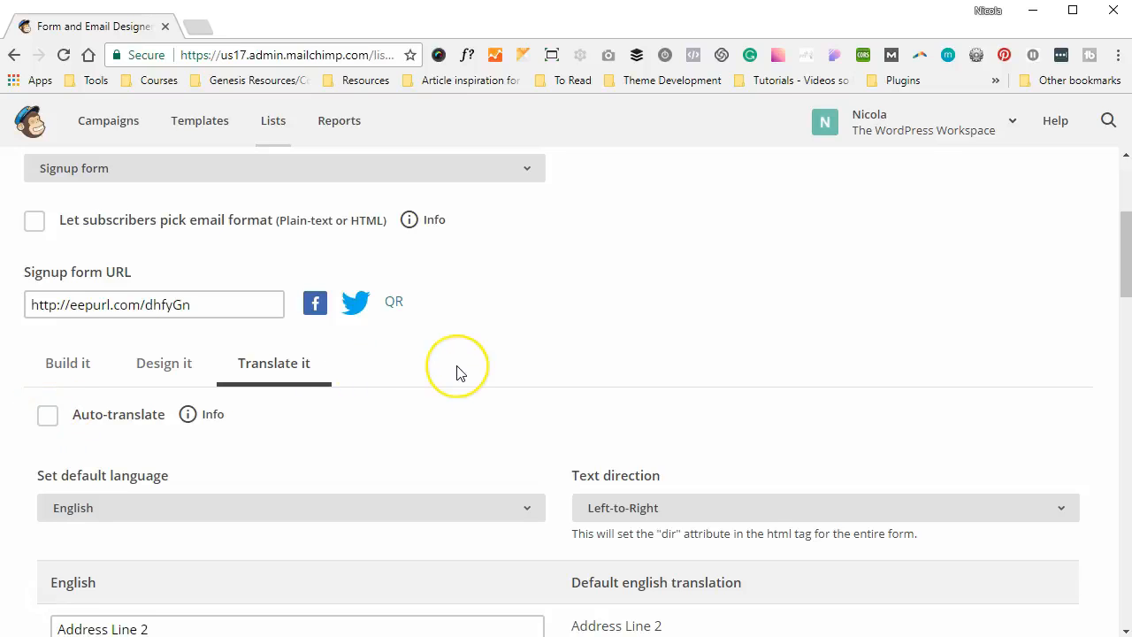
pyautogui.scroll(-1, 456, 372)
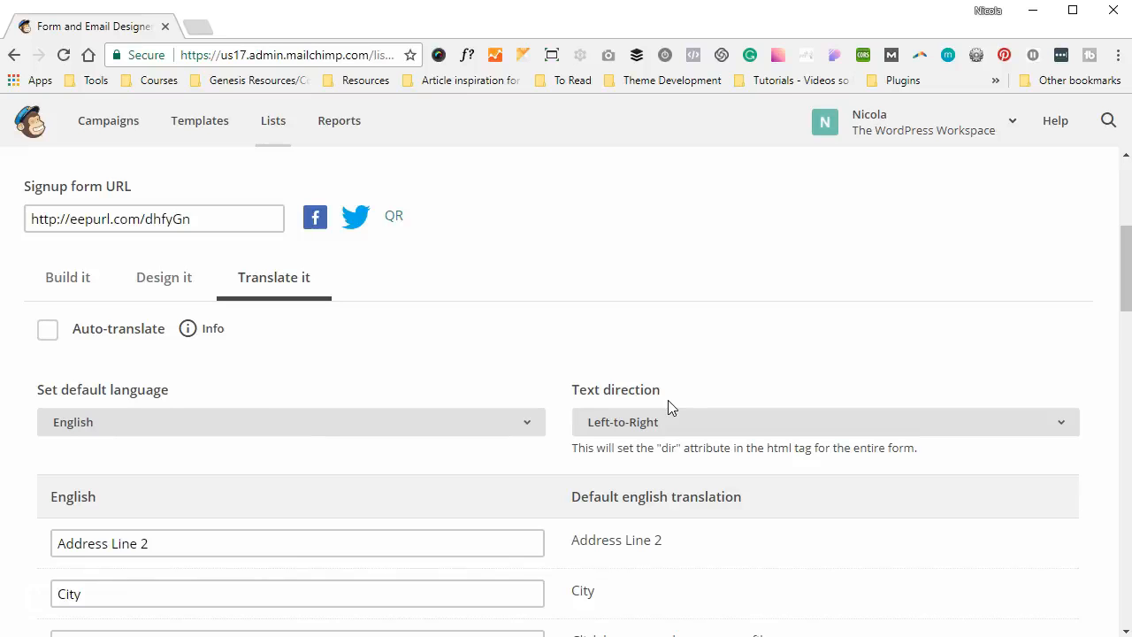
pyautogui.scroll(-2, 669, 407)
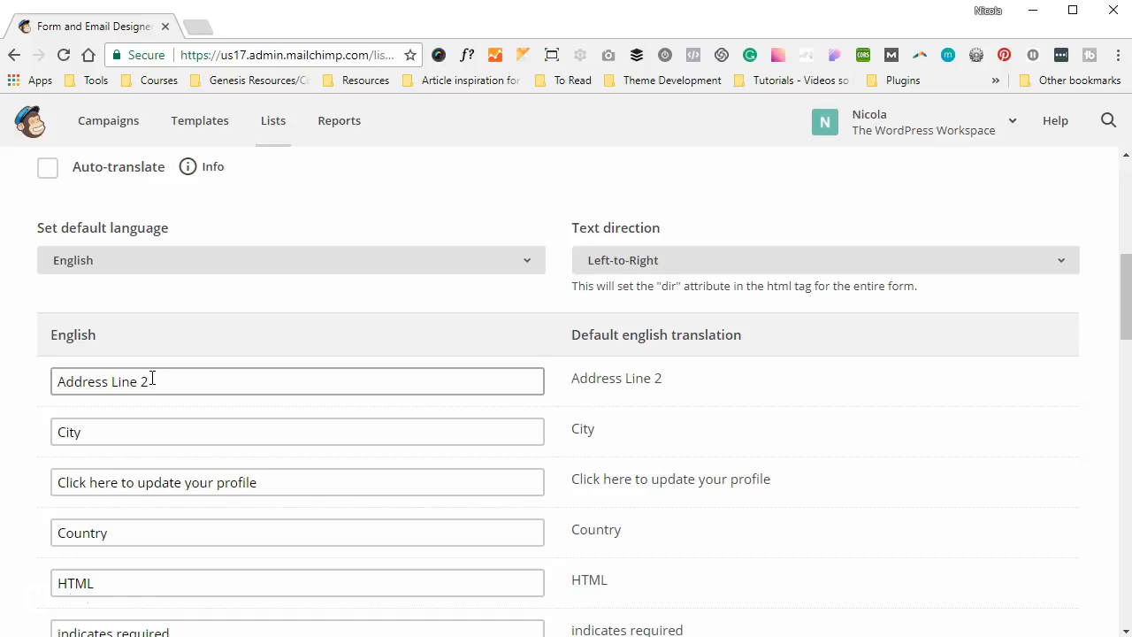
pyautogui.scroll(-1, 310, 412)
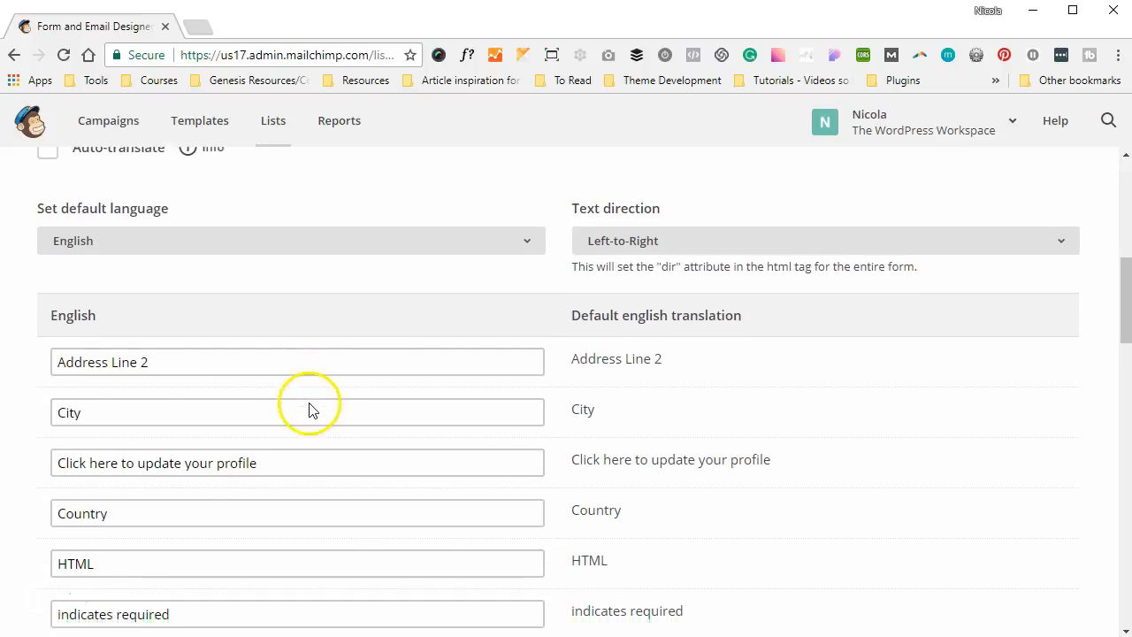
pyautogui.scroll(-2, 310, 403)
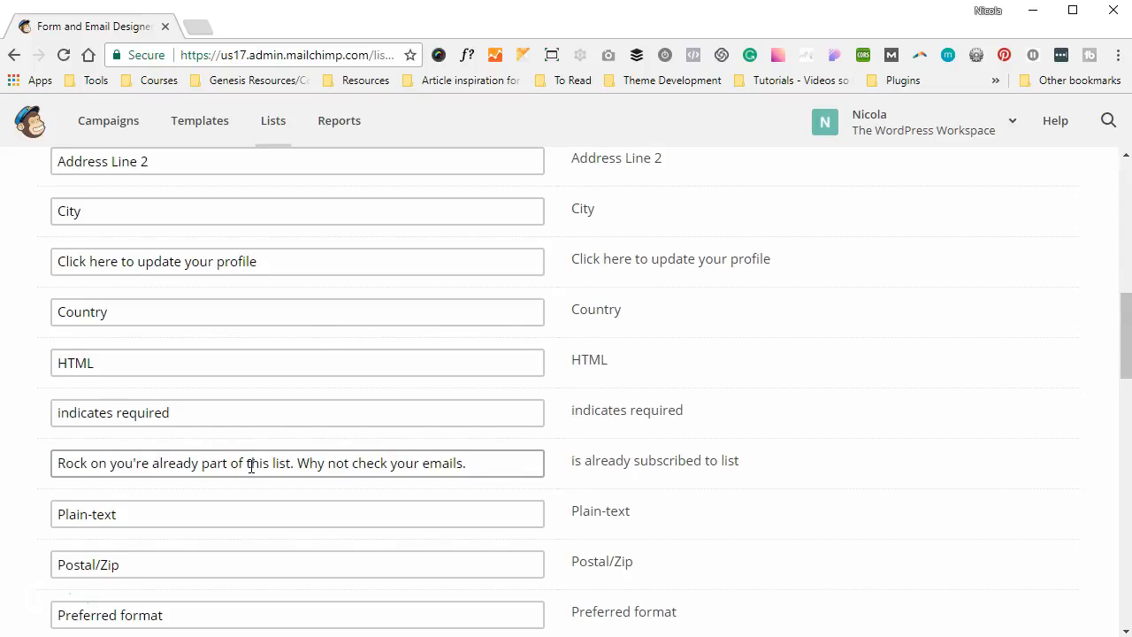
pyautogui.scroll(-1, 586, 428)
pyautogui.scroll(-3, 586, 428)
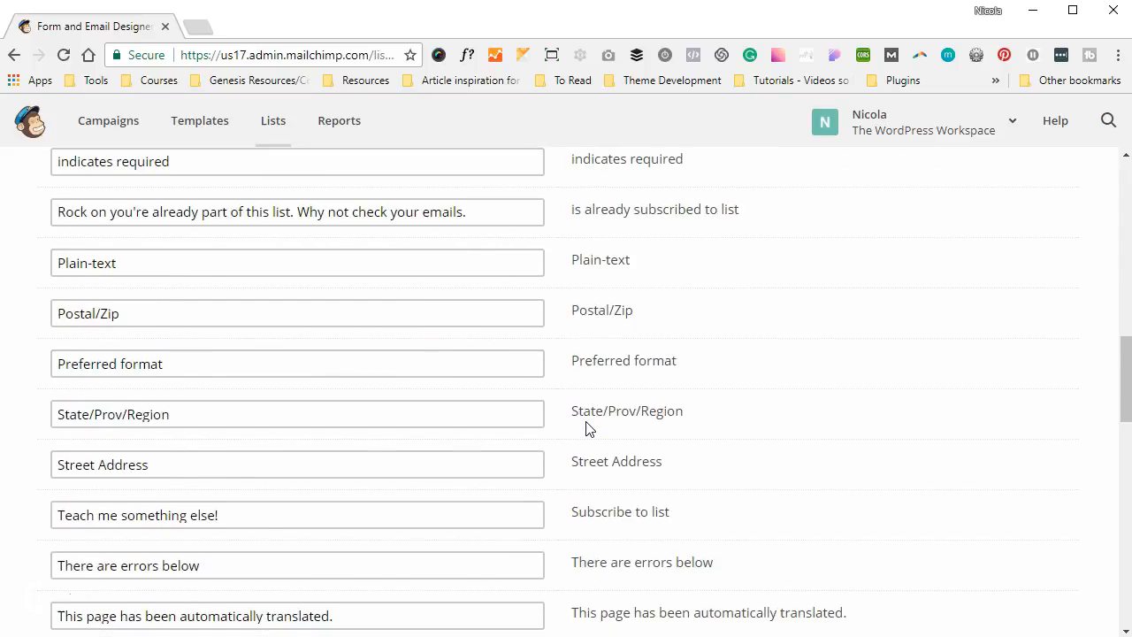
pyautogui.scroll(-2, 586, 428)
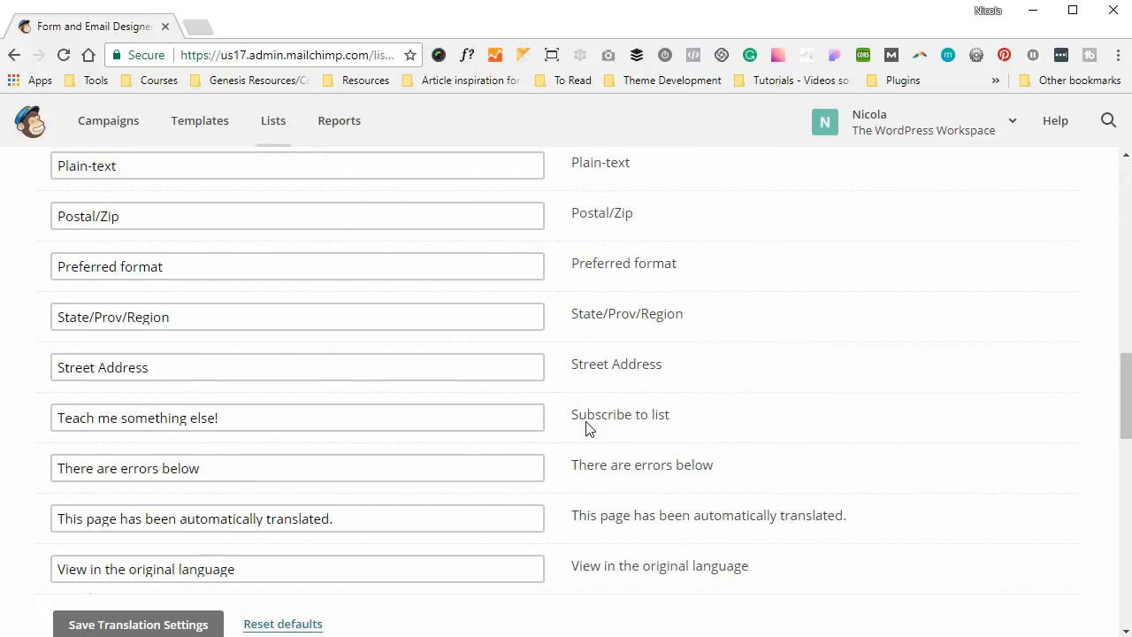
pyautogui.scroll(-1, 586, 428)
pyautogui.click(274, 447)
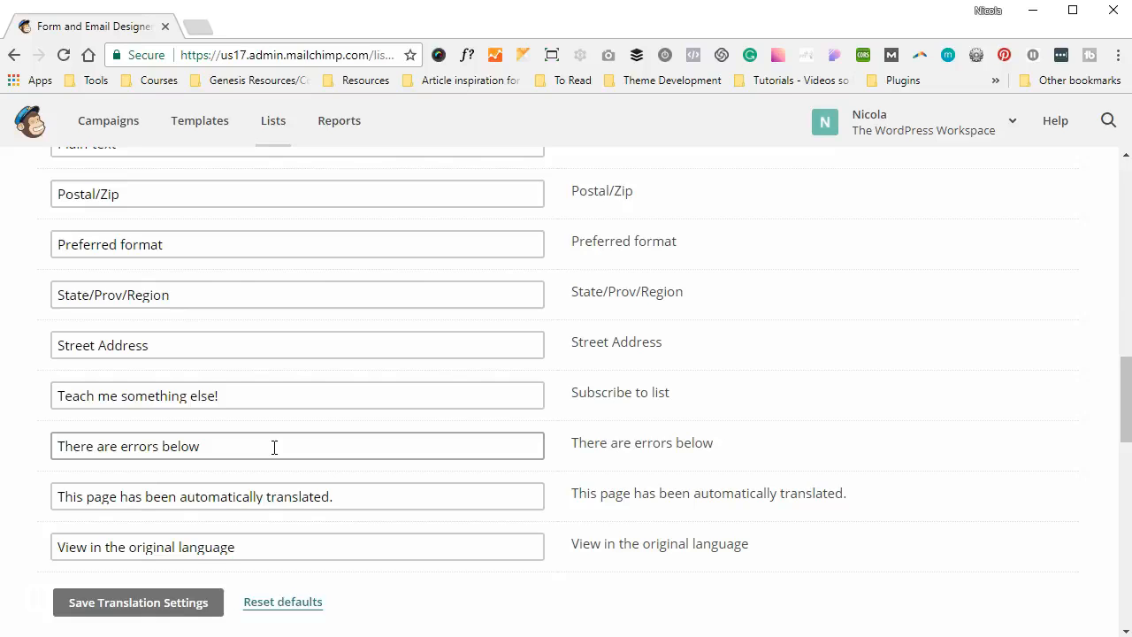
pyautogui.scroll(-3, 274, 446)
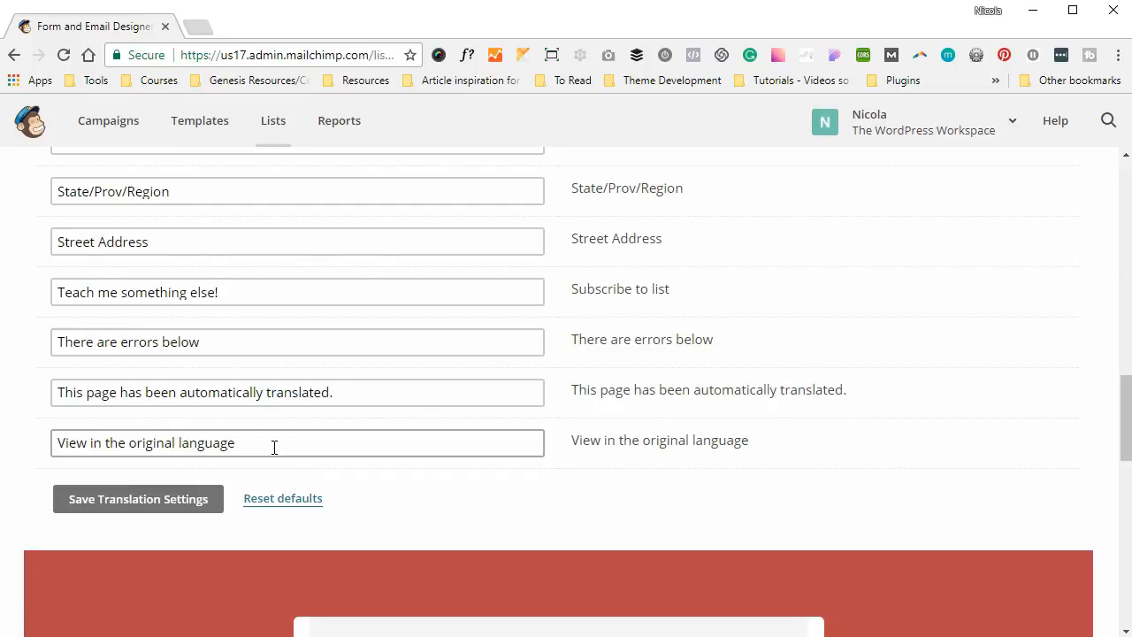
# Check the submit button's wording in the form preview against the translation labels
pyautogui.scroll(1, 274, 447)
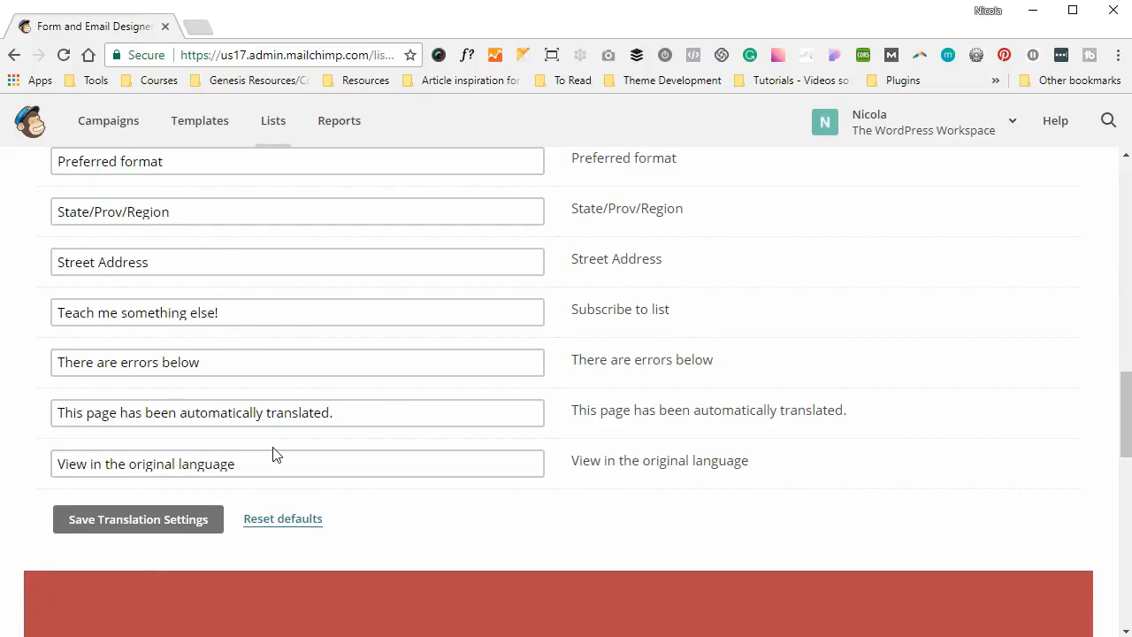
pyautogui.scroll(1, 272, 447)
pyautogui.scroll(-6, 273, 446)
pyautogui.scroll(-4, 272, 447)
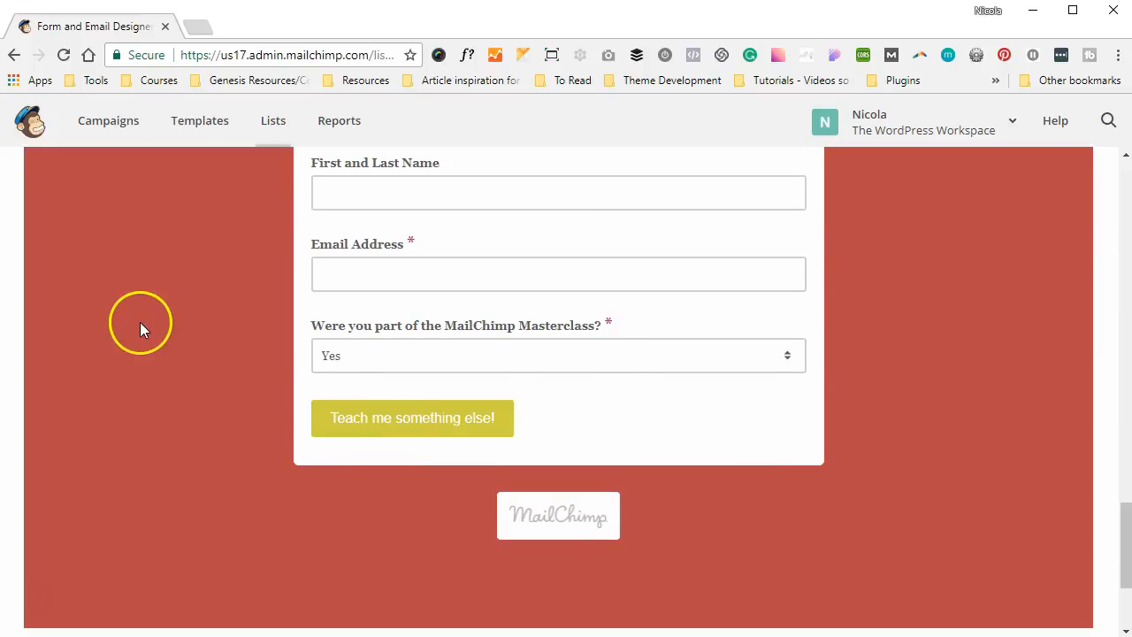
pyautogui.scroll(8, 140, 323)
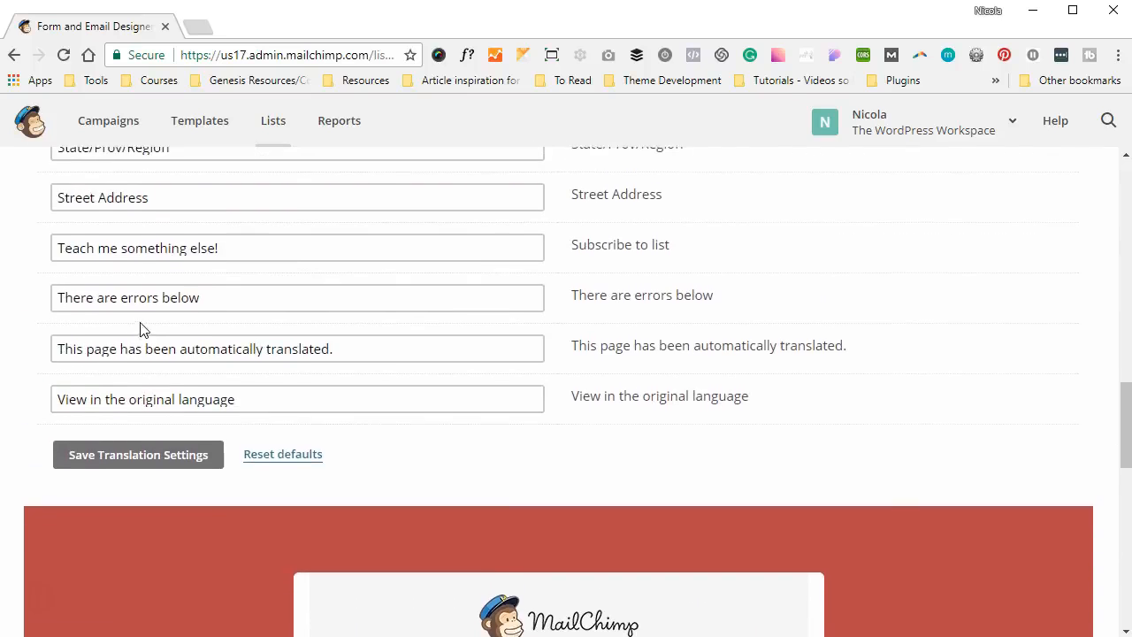
# Set the "Subscribe to list" translation to "YES PLEASE, I want to learn about SEO!", save the translation settings and check the button in the preview
pyautogui.scroll(1, 140, 330)
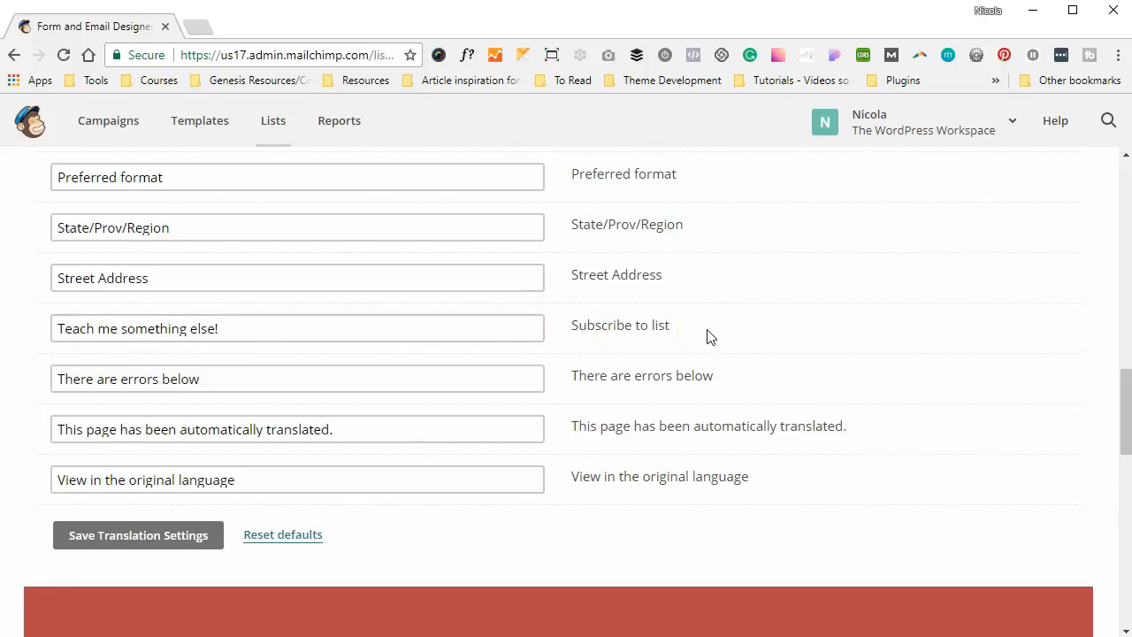
pyautogui.click(220, 328)
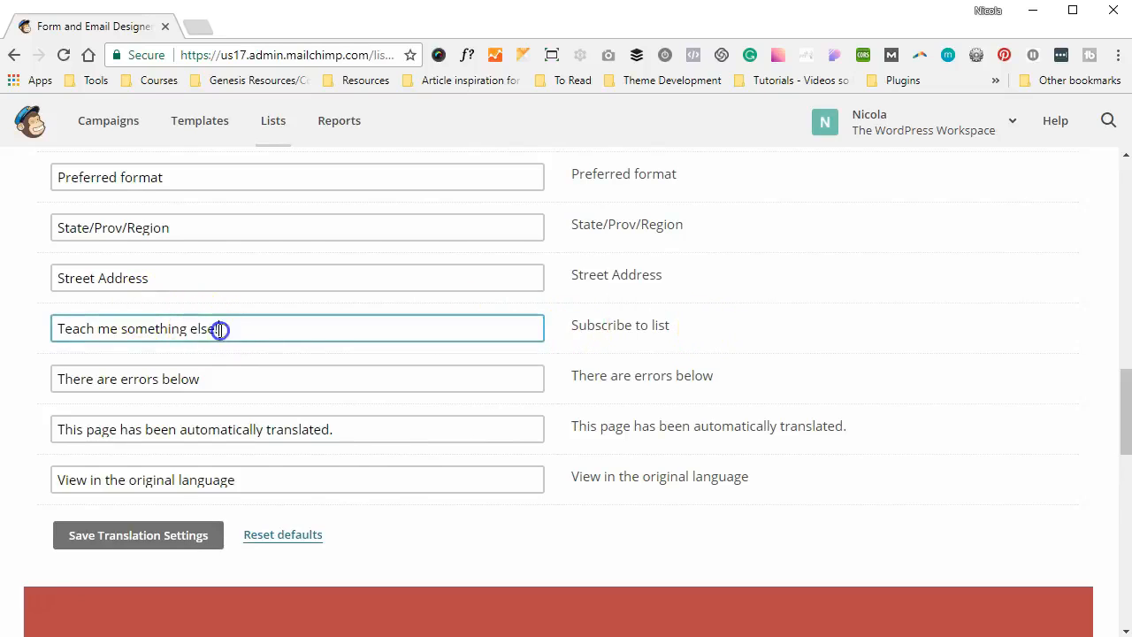
pyautogui.hotkey('ctrl', 'a')
pyautogui.write('YES PLEASE, I want to learn about SEO!')
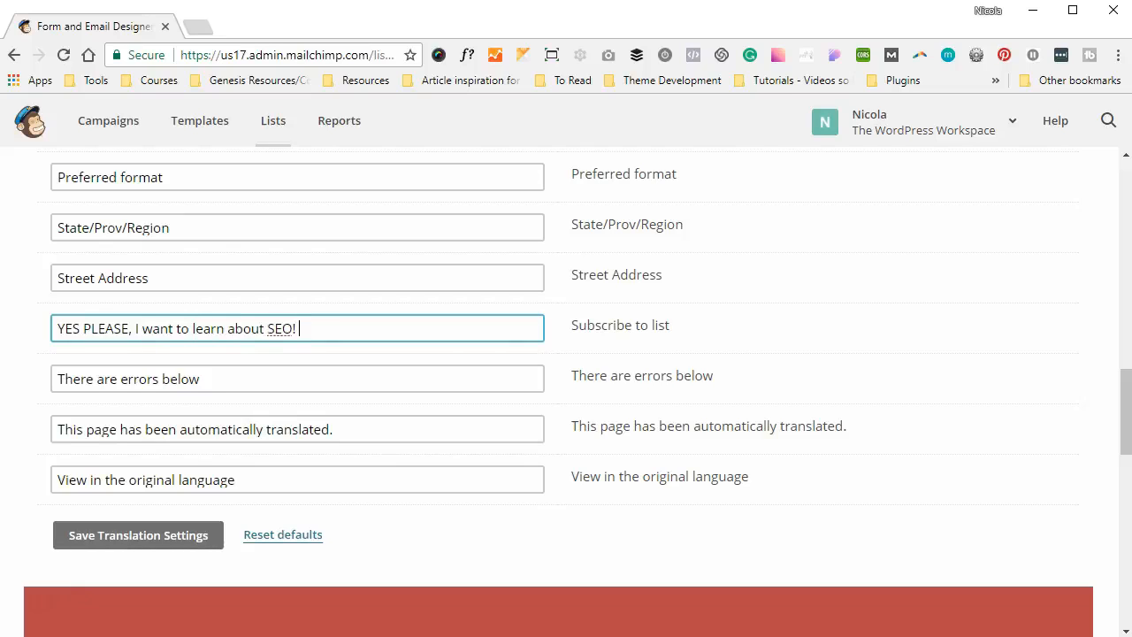
pyautogui.click(160, 540)
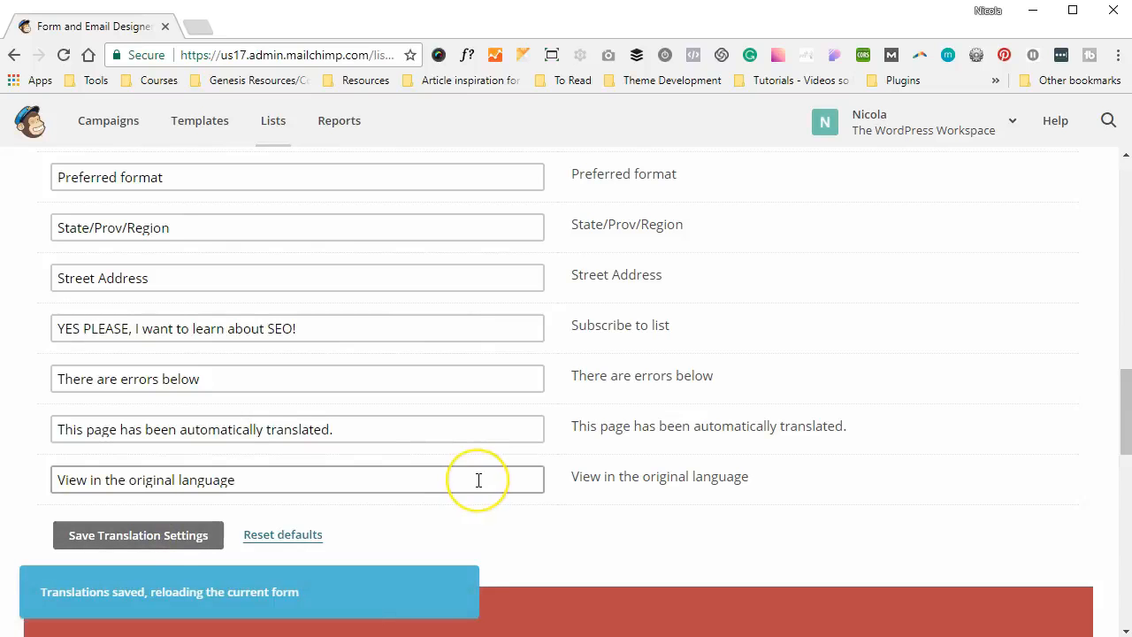
pyautogui.scroll(-4, 478, 480)
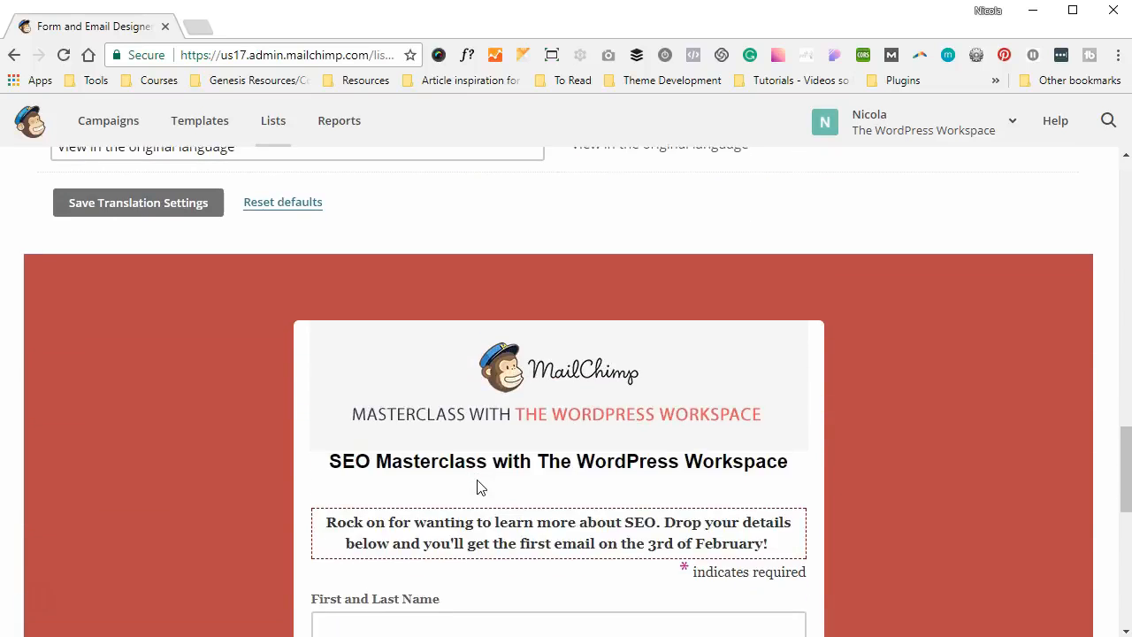
pyautogui.scroll(-4, 478, 487)
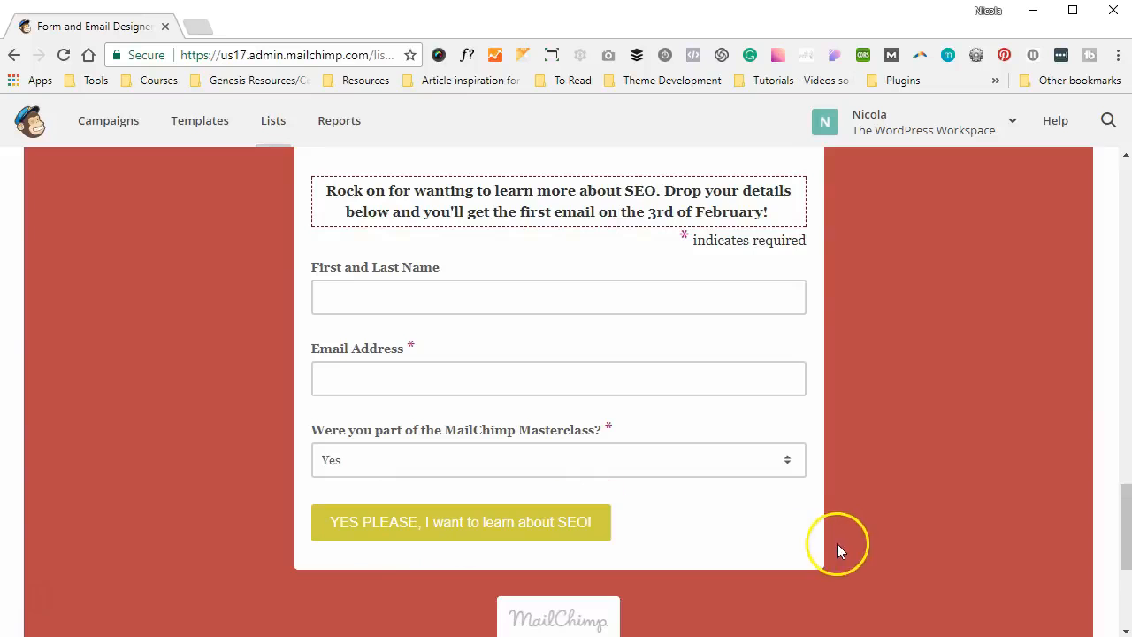
# Look back over the translation labels and return to the form type selection at the start of the page
pyautogui.scroll(6, 837, 544)
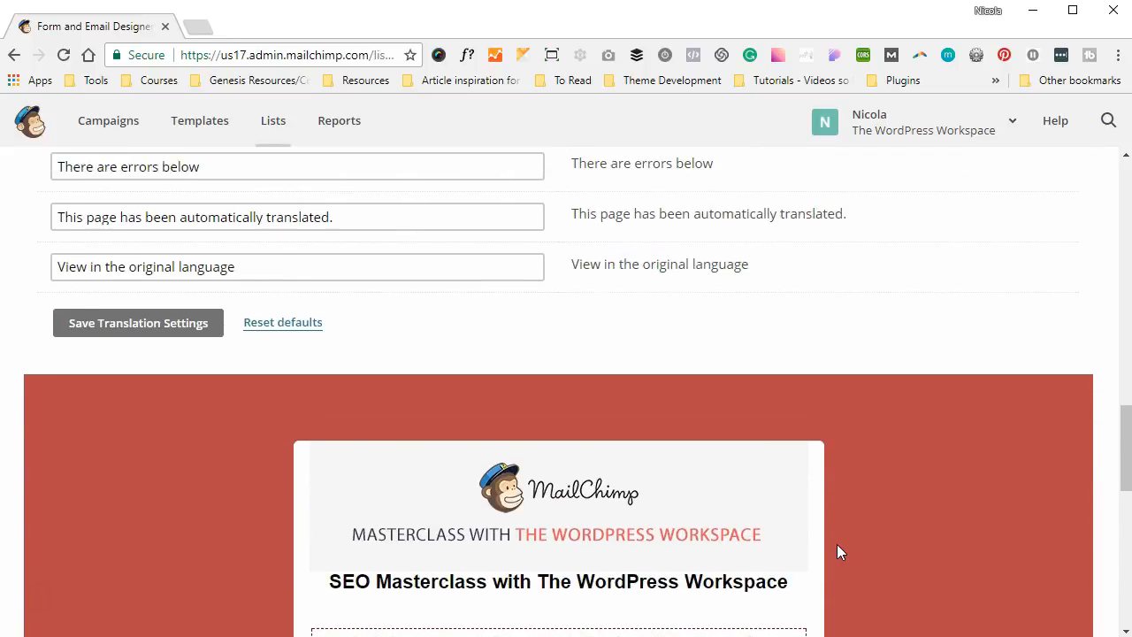
pyautogui.scroll(4, 838, 552)
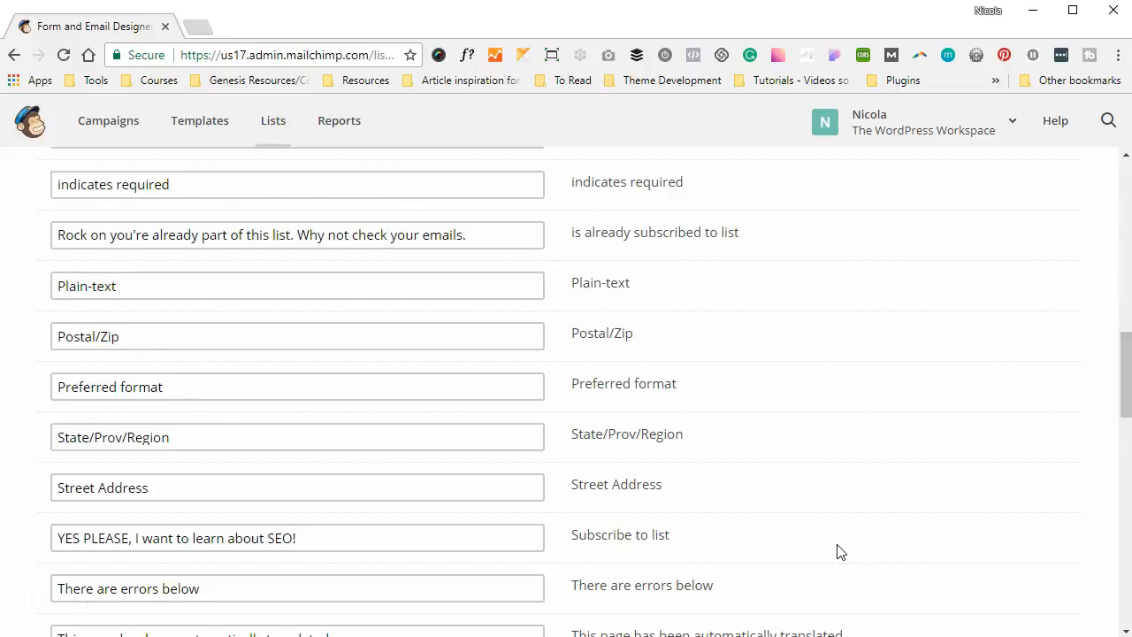
pyautogui.scroll(10, 841, 552)
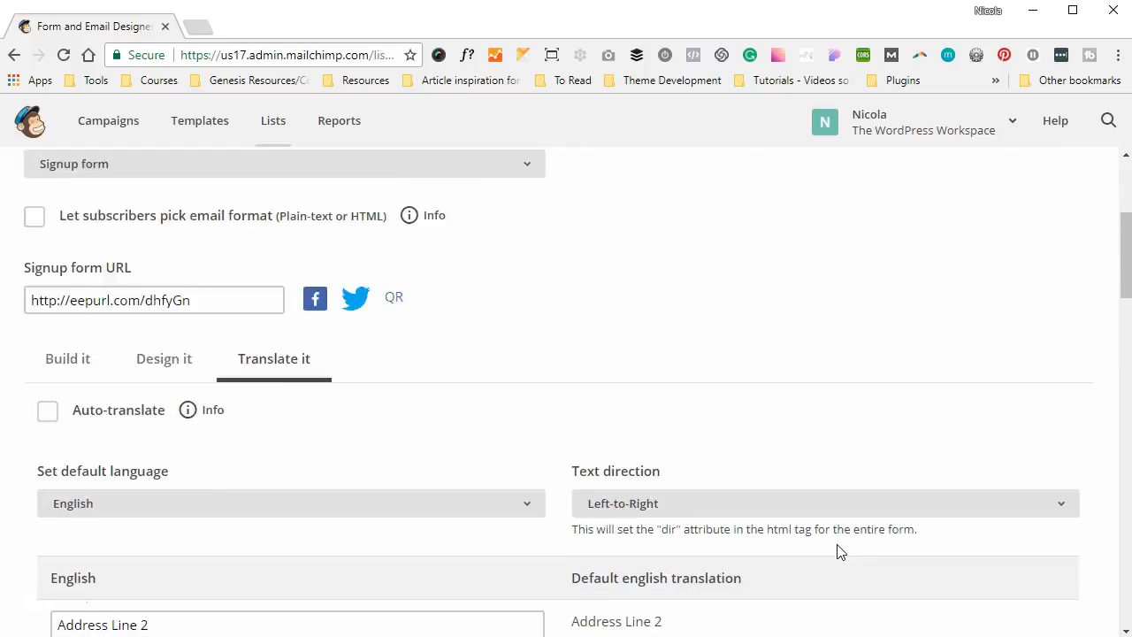
pyautogui.scroll(2, 841, 552)
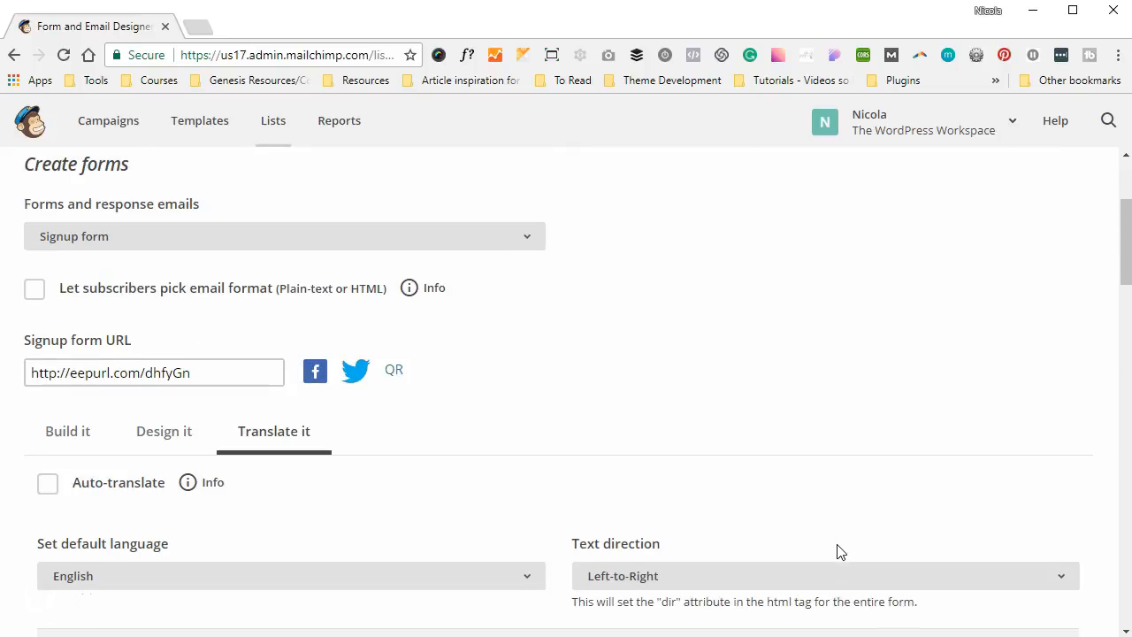
pyautogui.scroll(3, 854, 469)
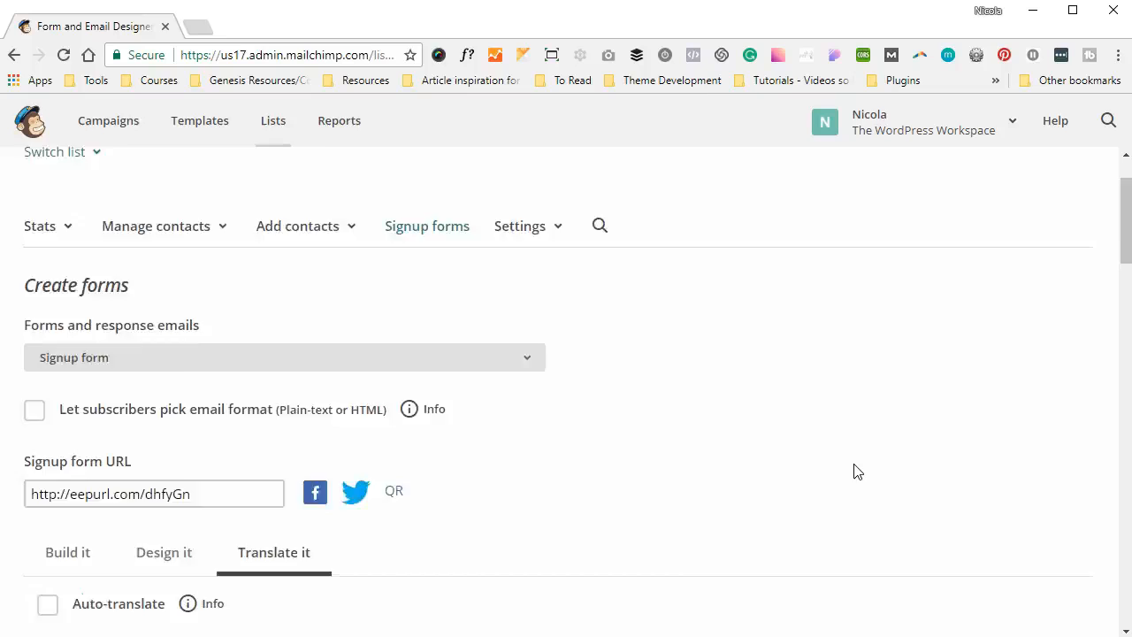
pyautogui.scroll(2, 857, 471)
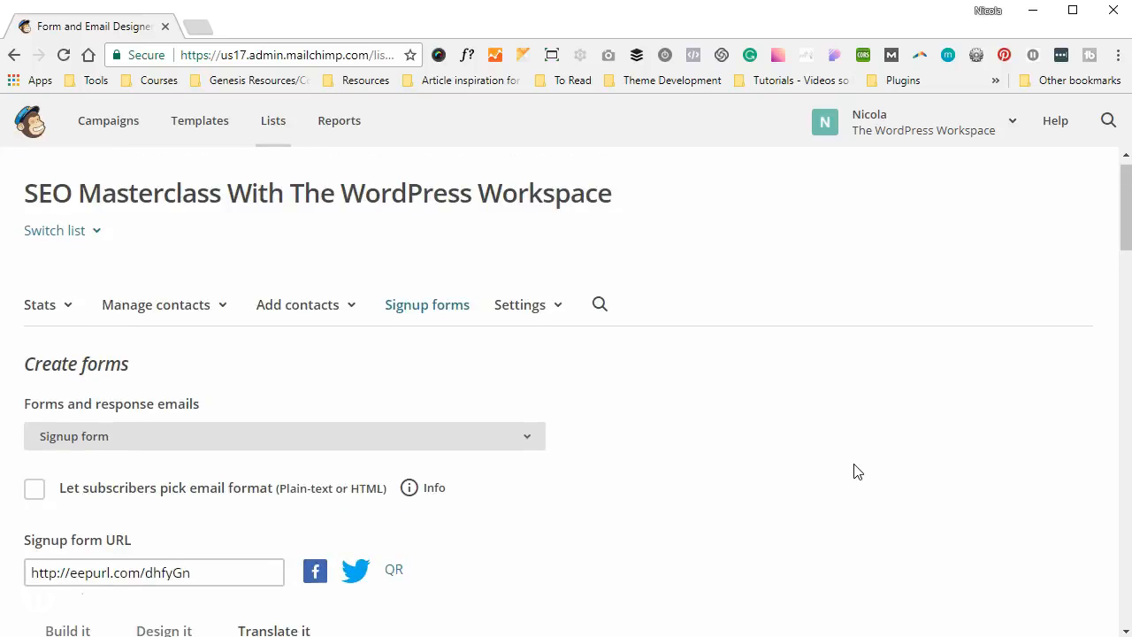